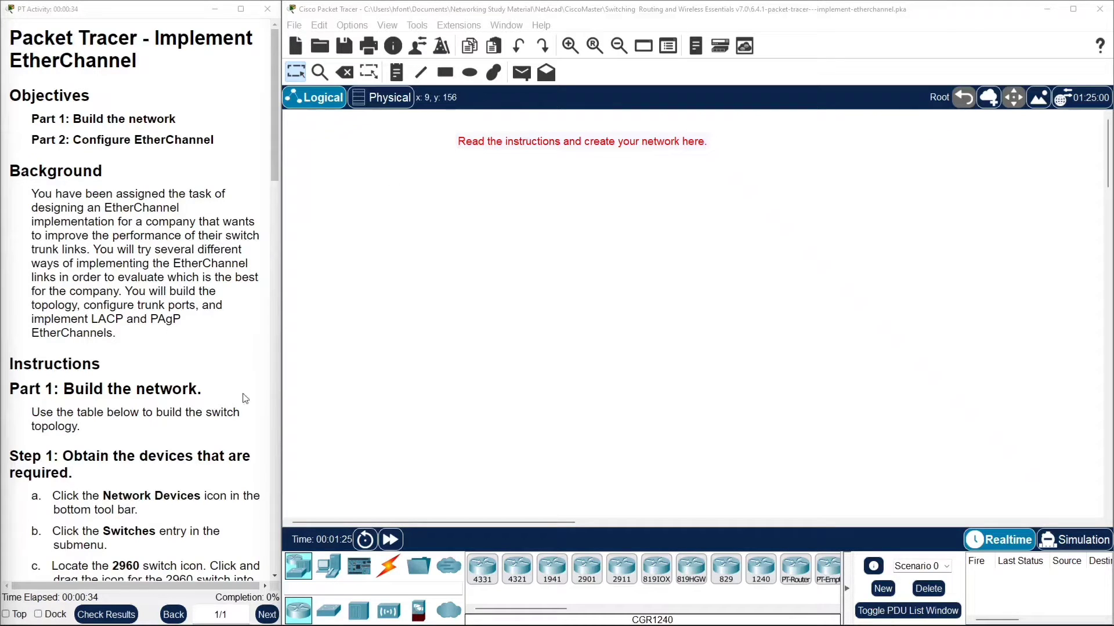
Place three 2960 switches in the topology area.
{"action": "scroll", "coordinate": [217, 258], "scroll_direction": "down", "scroll_amount": 3}
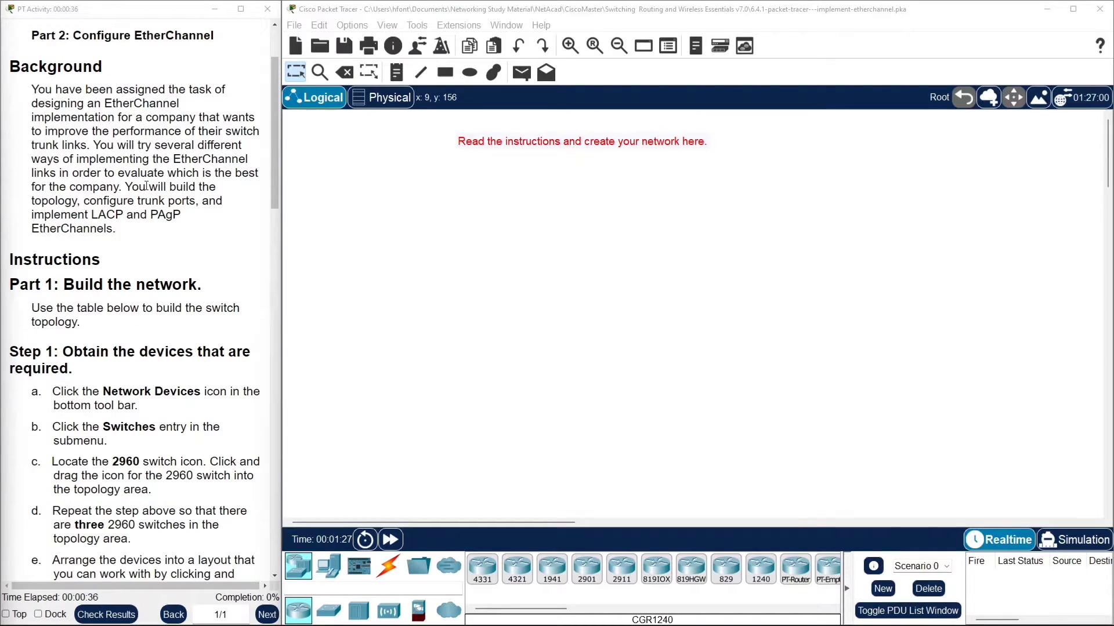
{"action": "left_click_drag", "start_coordinate": [89, 215], "coordinate": [181, 215]}
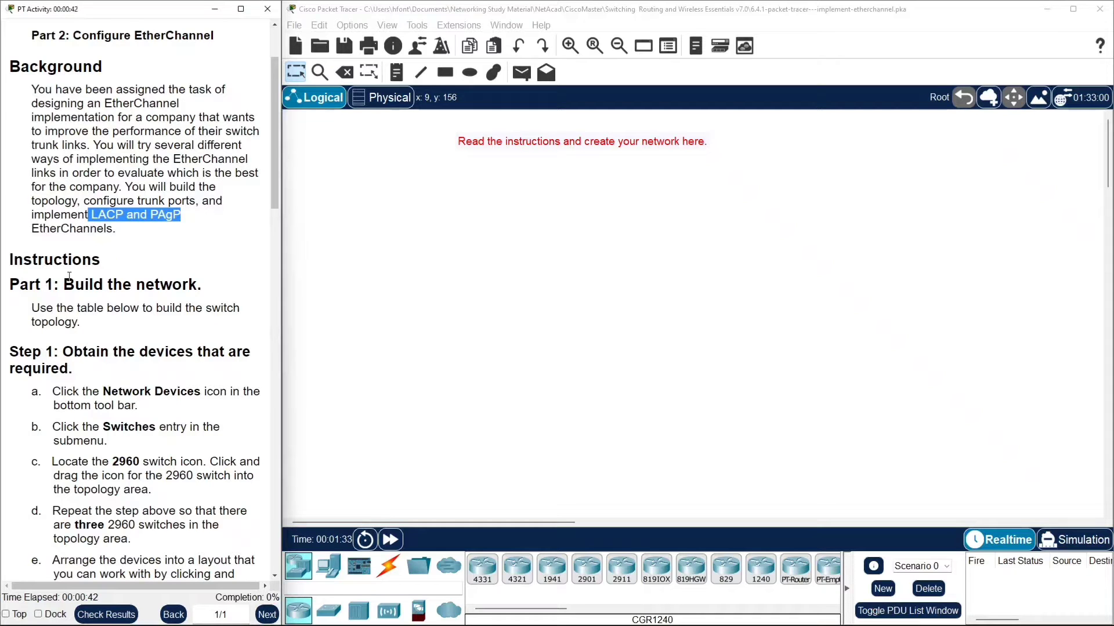
{"action": "scroll", "coordinate": [170, 190], "scroll_direction": "down", "scroll_amount": 4}
{"action": "scroll", "coordinate": [139, 363], "scroll_direction": "down", "scroll_amount": 6}
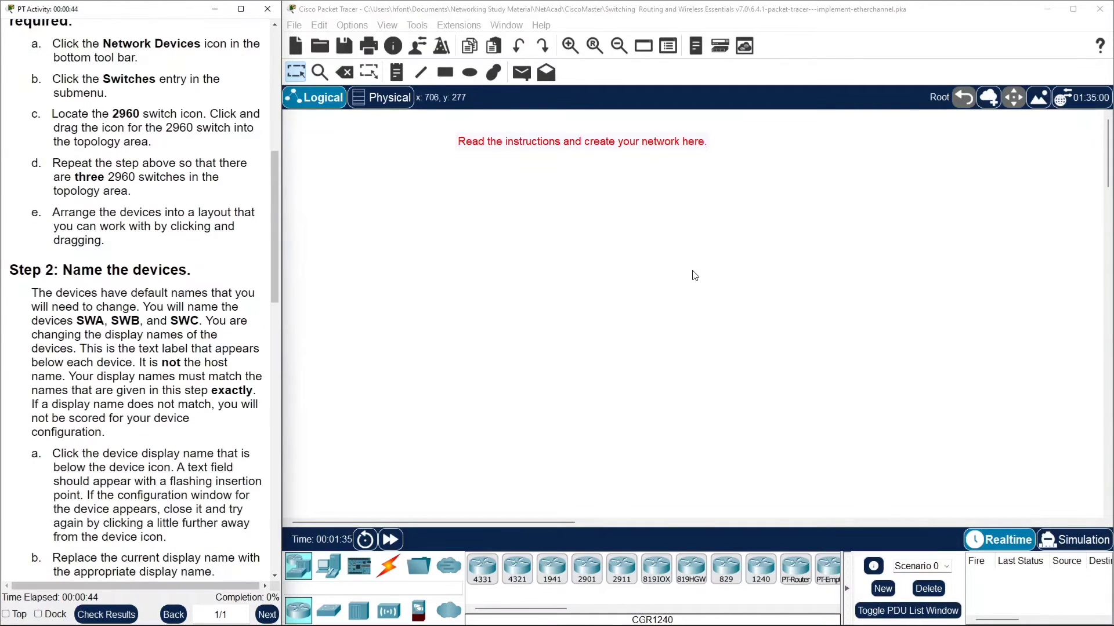
{"action": "scroll", "coordinate": [134, 125], "scroll_direction": "up", "scroll_amount": 2}
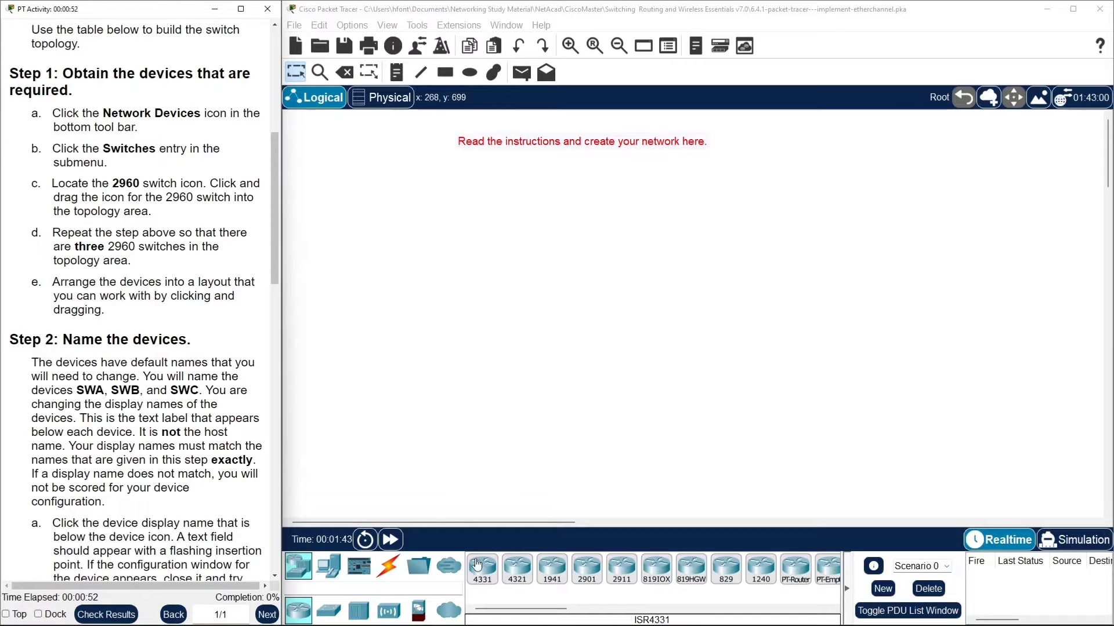
{"action": "left_click", "coordinate": [329, 610]}
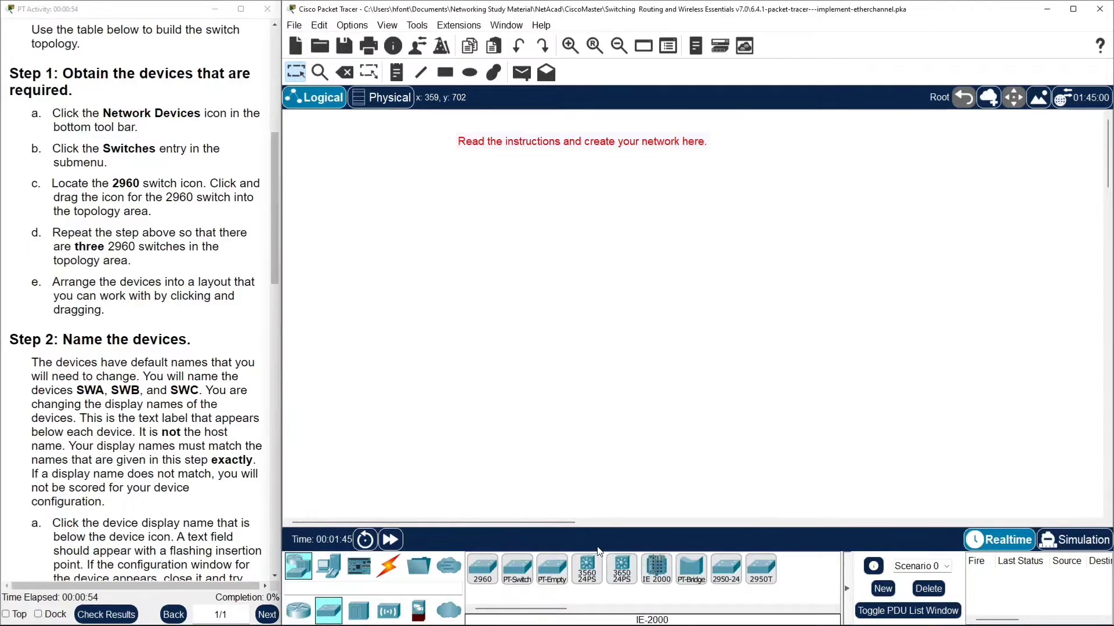
{"action": "left_click", "coordinate": [488, 572]}
{"action": "left_click", "coordinate": [604, 201]}
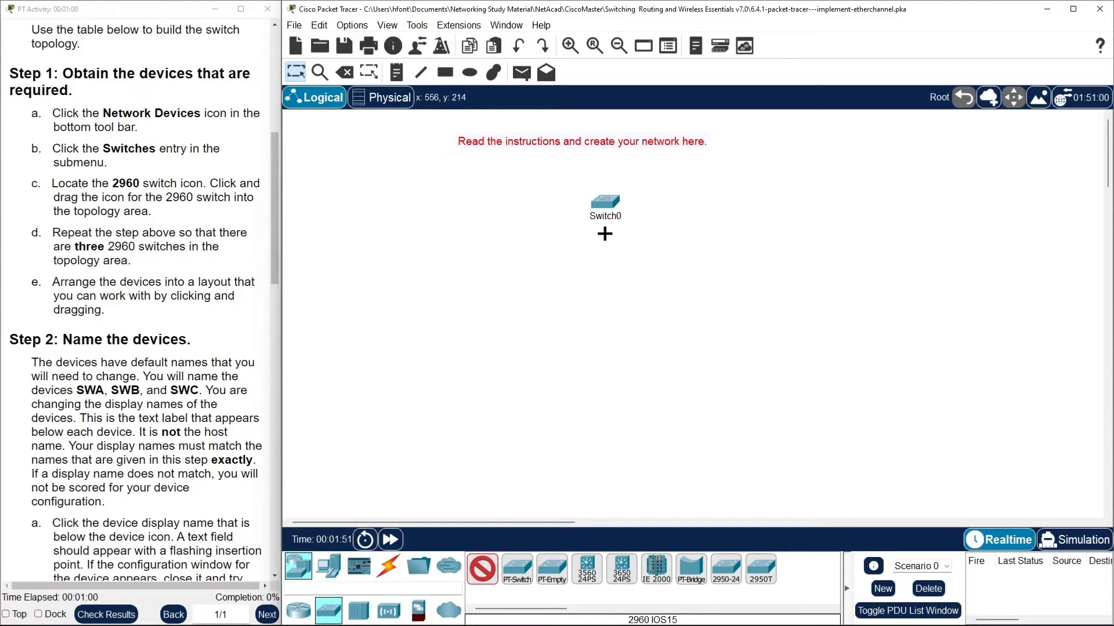
{"action": "left_click", "coordinate": [658, 302]}
{"action": "left_click", "coordinate": [560, 310]}
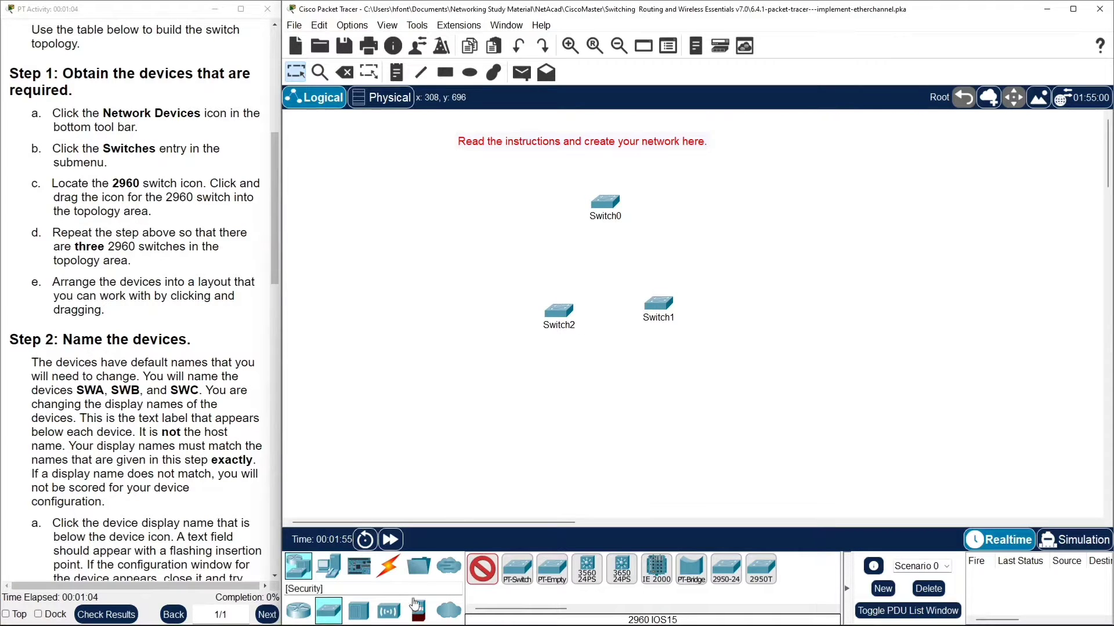
{"action": "left_click", "coordinate": [390, 569]}
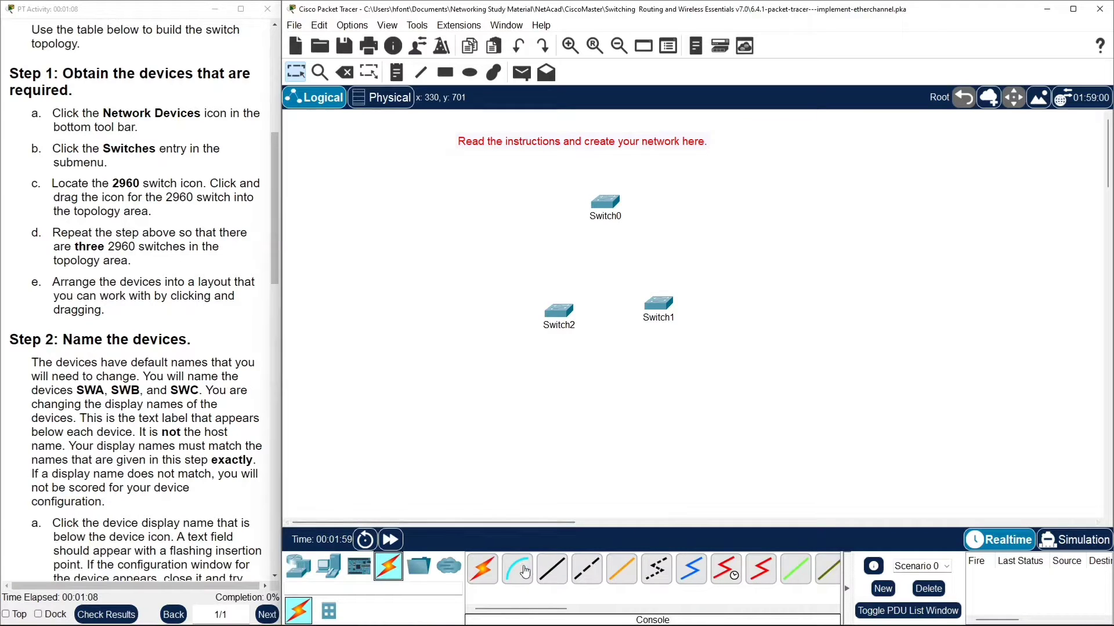
{"action": "left_click", "coordinate": [563, 573]}
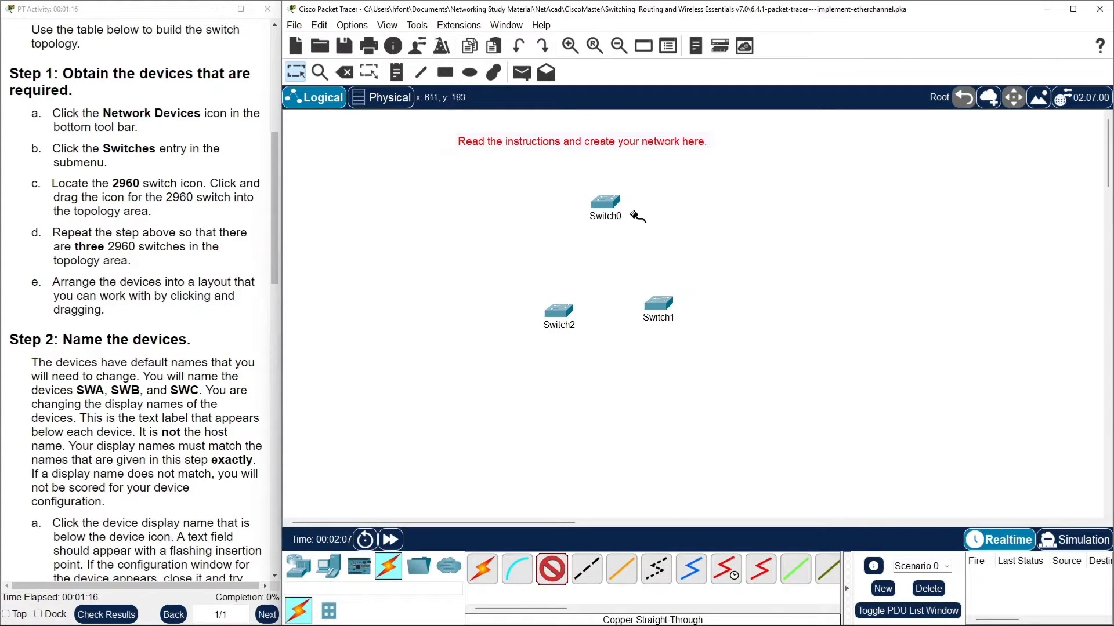
{"action": "left_click", "coordinate": [605, 206]}
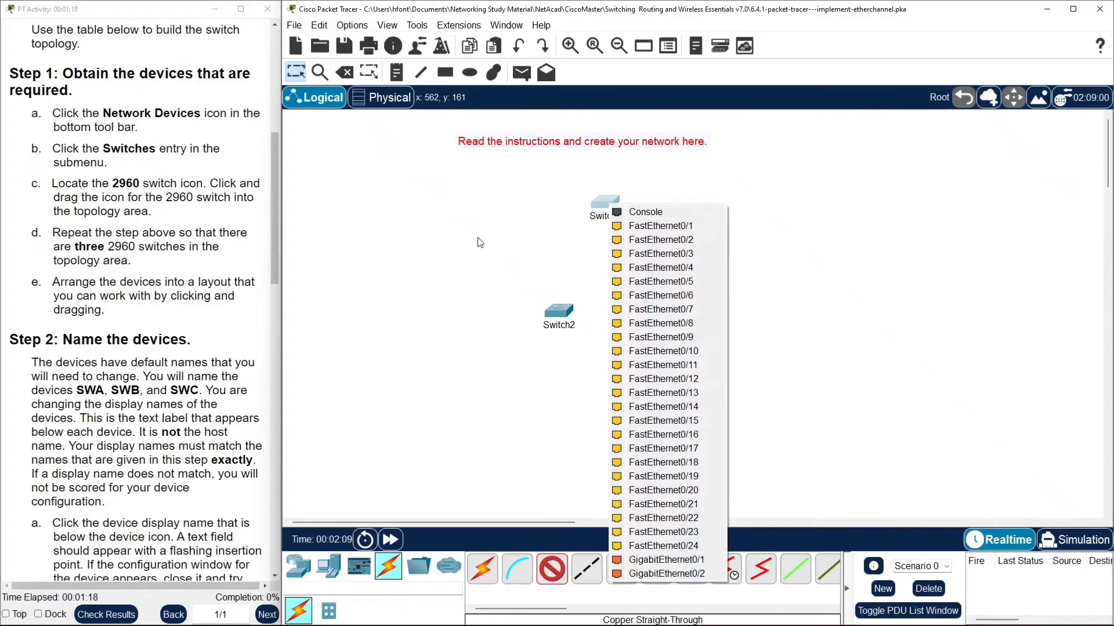
{"action": "left_click", "coordinate": [542, 169]}
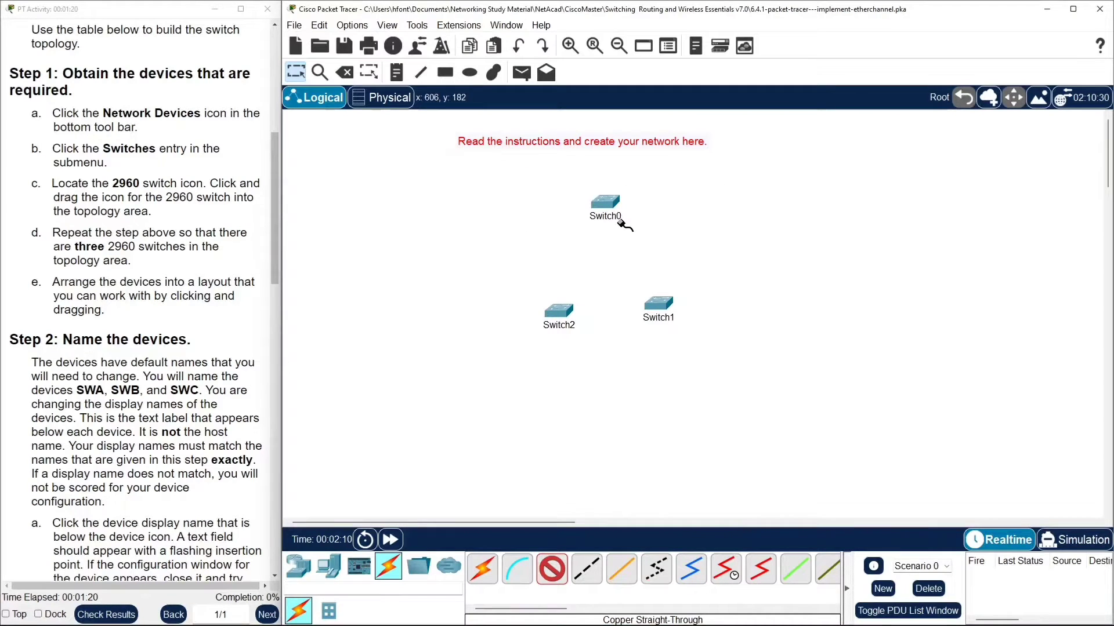
{"action": "left_click", "coordinate": [551, 570]}
Arrange the three switches into a triangle layout.
{"action": "left_click_drag", "start_coordinate": [559, 311], "coordinate": [506, 306]}
{"action": "left_click_drag", "start_coordinate": [612, 219], "coordinate": [603, 188]}
{"action": "left_click_drag", "start_coordinate": [673, 327], "coordinate": [775, 354]}
{"action": "left_click_drag", "start_coordinate": [506, 306], "coordinate": [479, 346]}
Rename the top switch's display name to SWA.
{"action": "left_click", "coordinate": [608, 186]}
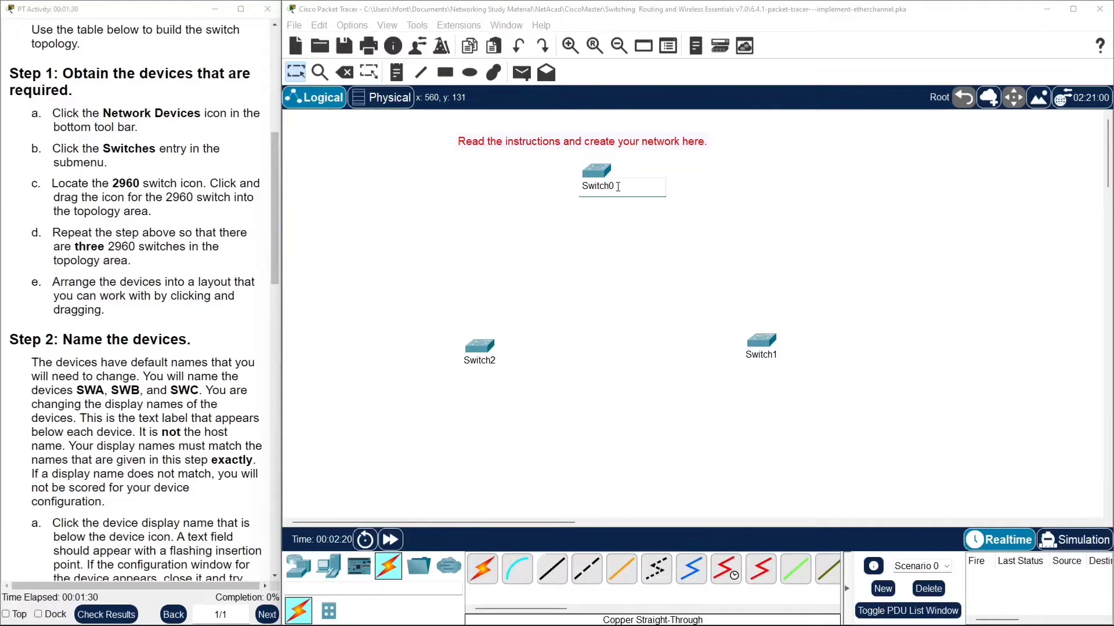
{"action": "left_click_drag", "start_coordinate": [618, 187], "coordinate": [554, 189]}
{"action": "type", "text": "SWA"}
{"action": "key", "text": "Return"}
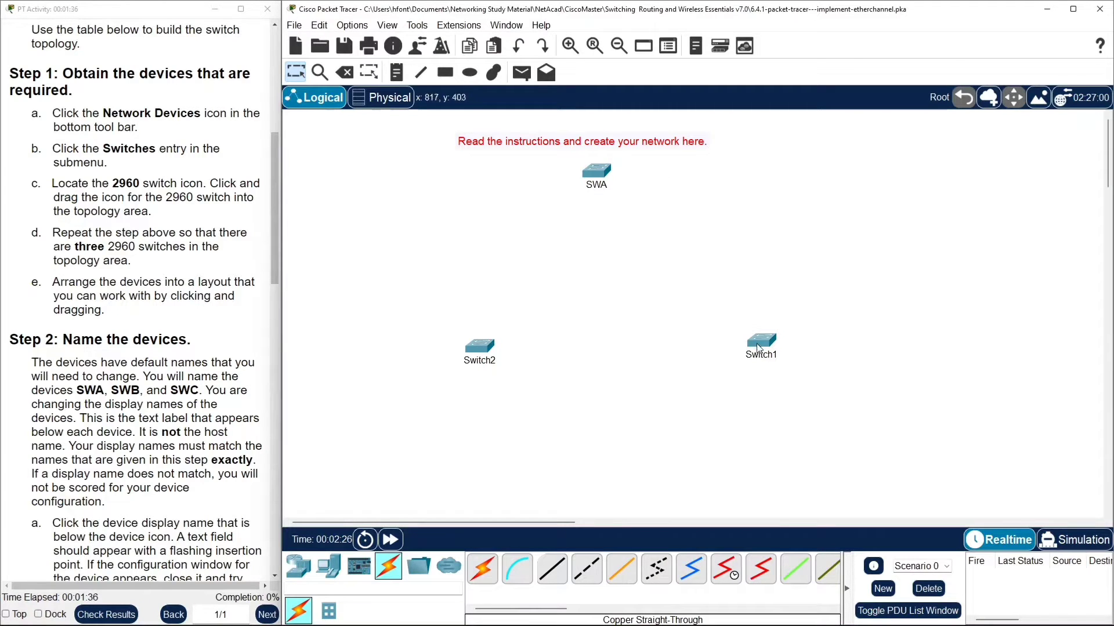
Nudge the lower-left switch slightly left and rename its display name to SWB.
{"action": "left_click_drag", "start_coordinate": [480, 347], "coordinate": [465, 346]}
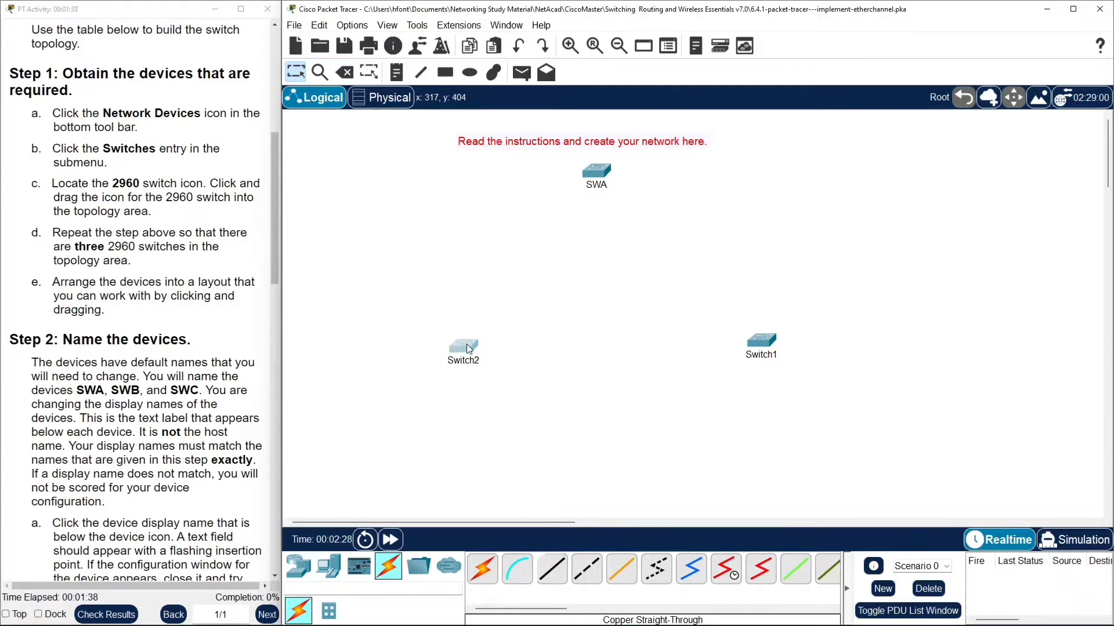
{"action": "left_click", "coordinate": [464, 361]}
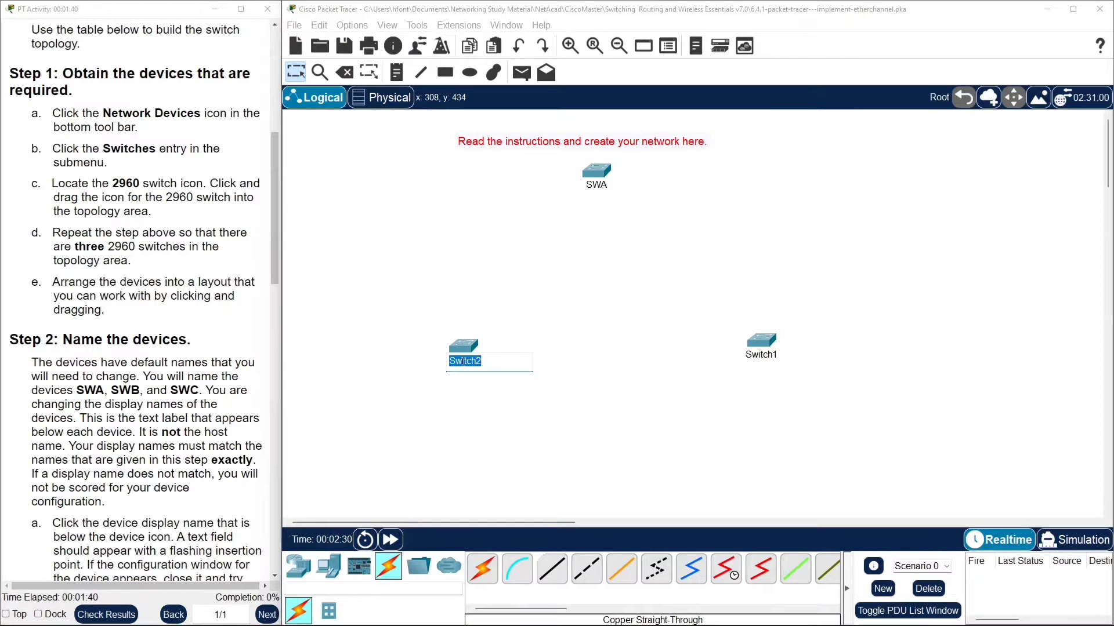
{"action": "type", "text": "SWB"}
Rename the lower-right switch's display name to SWC and nudge it slightly left.
{"action": "left_click", "coordinate": [769, 358]}
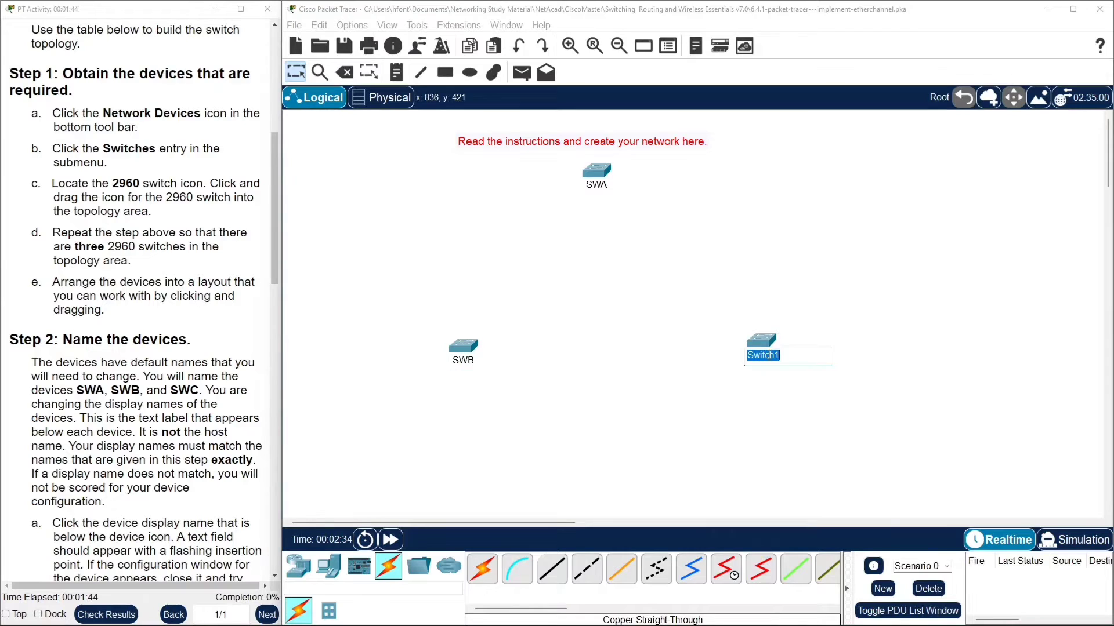
{"action": "type", "text": "S"}
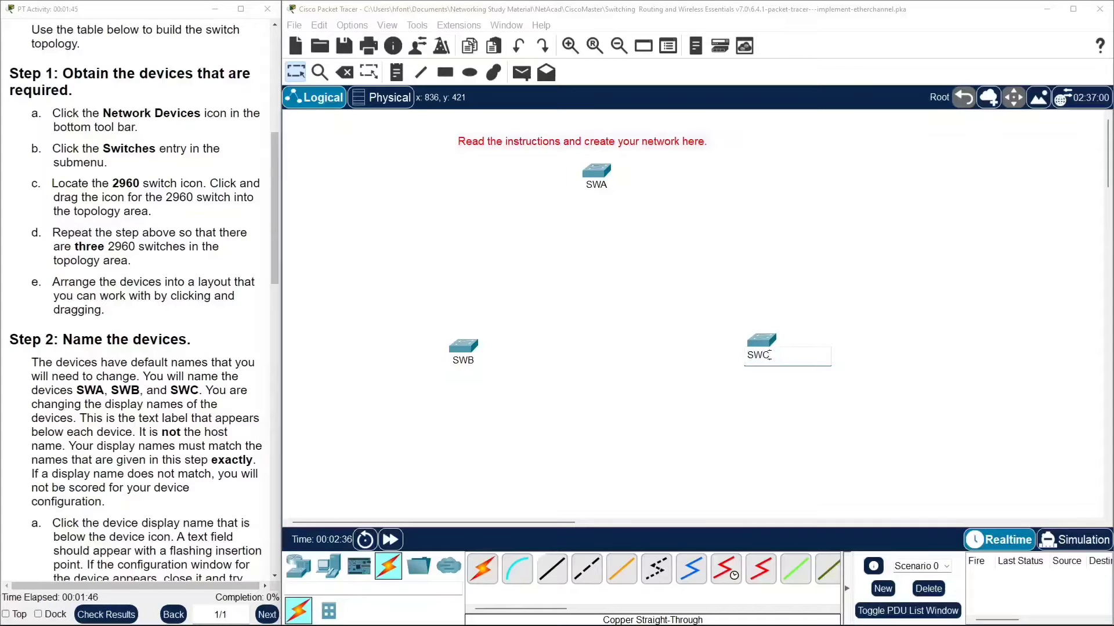
{"action": "type", "text": "WC"}
{"action": "left_click_drag", "start_coordinate": [761, 341], "coordinate": [730, 341]}
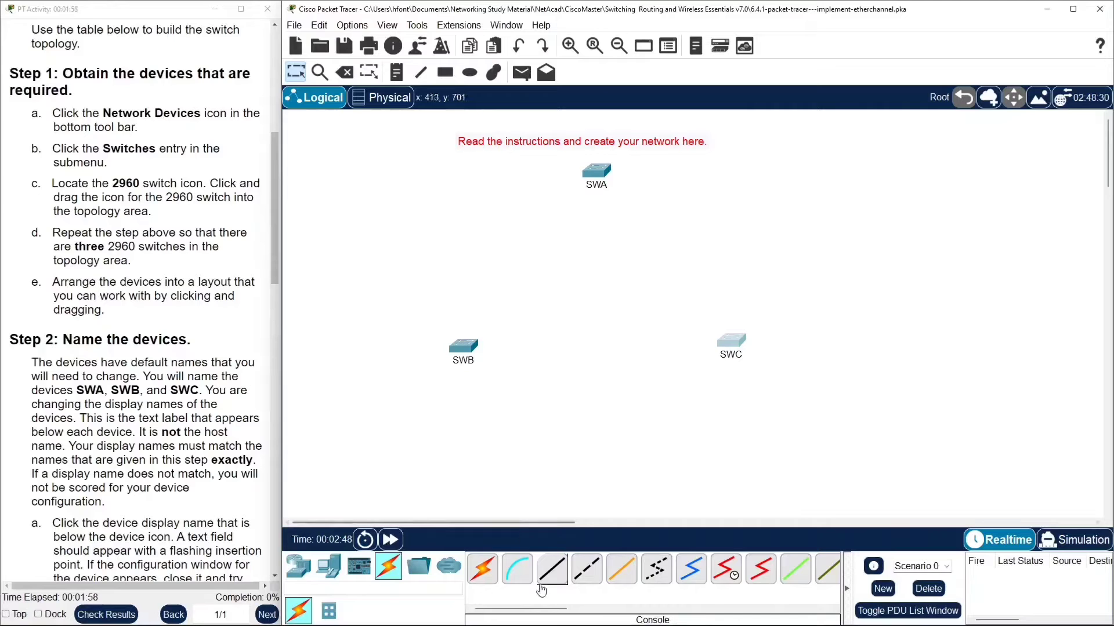
Connect SWA GigabitEthernet0/1 to SWB GigabitEthernet0/1 with a copper straight-through cable.
{"action": "left_click", "coordinate": [552, 569]}
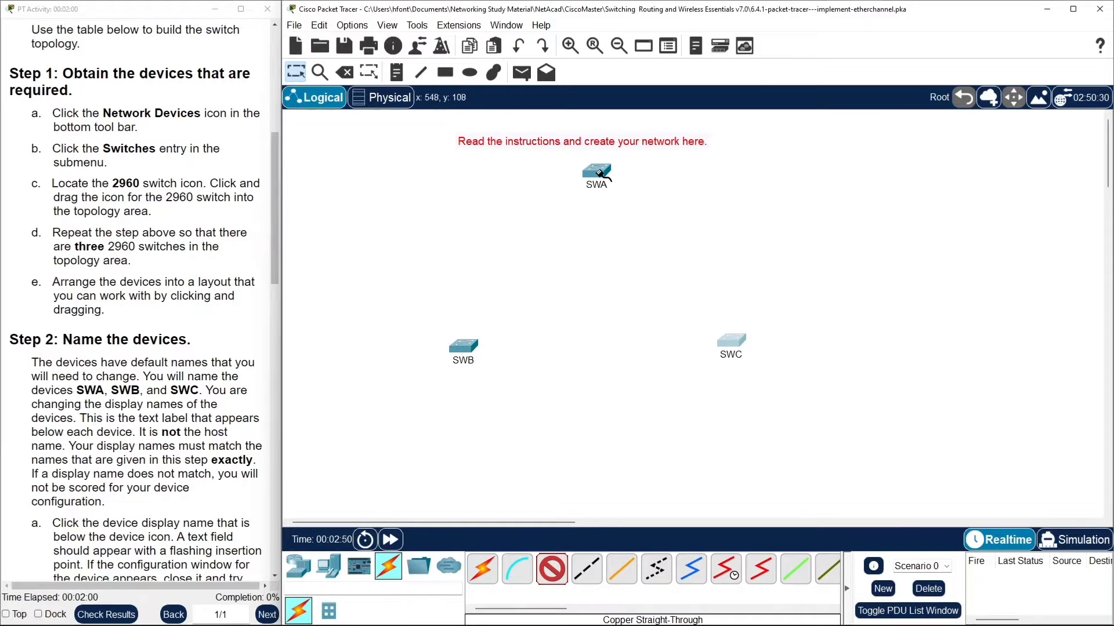
{"action": "scroll", "coordinate": [226, 330], "scroll_direction": "down", "scroll_amount": 15}
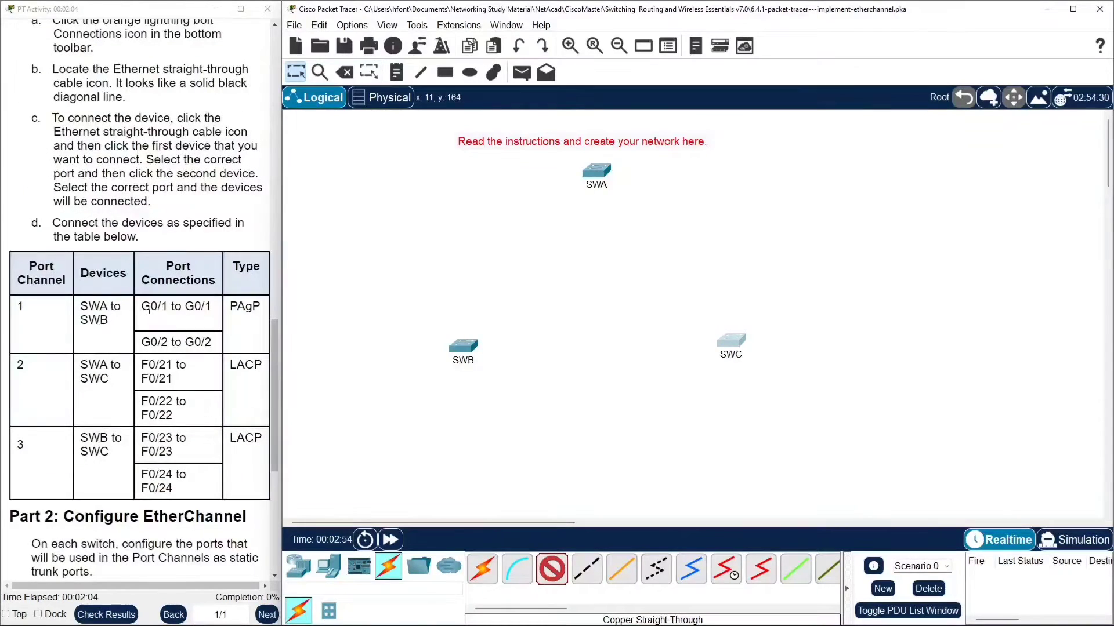
{"action": "left_click", "coordinate": [596, 171]}
{"action": "left_click", "coordinate": [653, 528]}
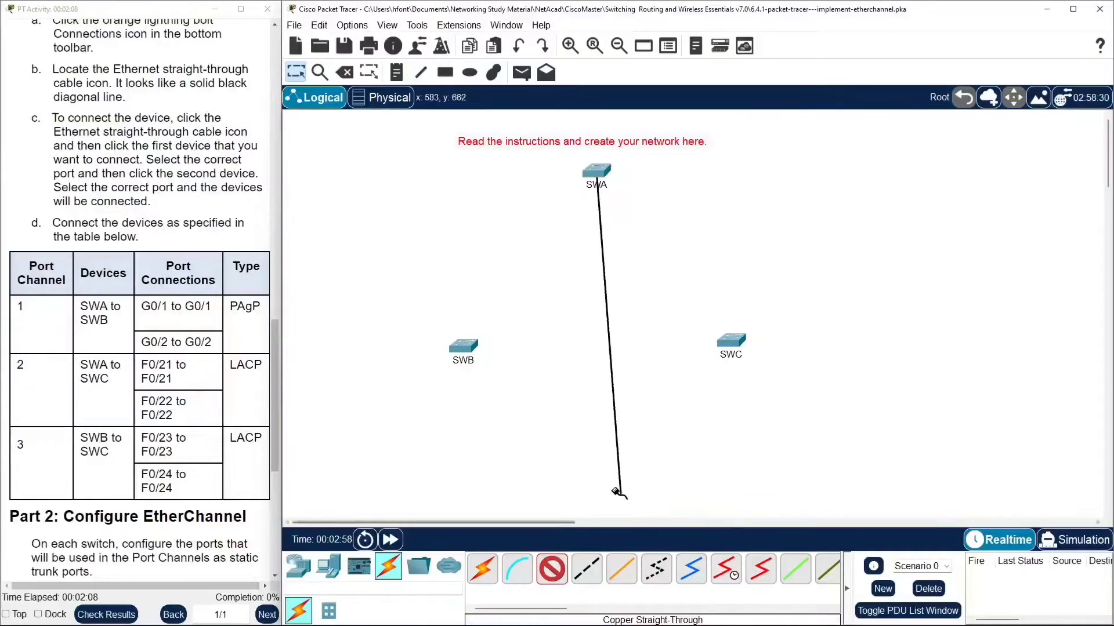
{"action": "left_click", "coordinate": [461, 346]}
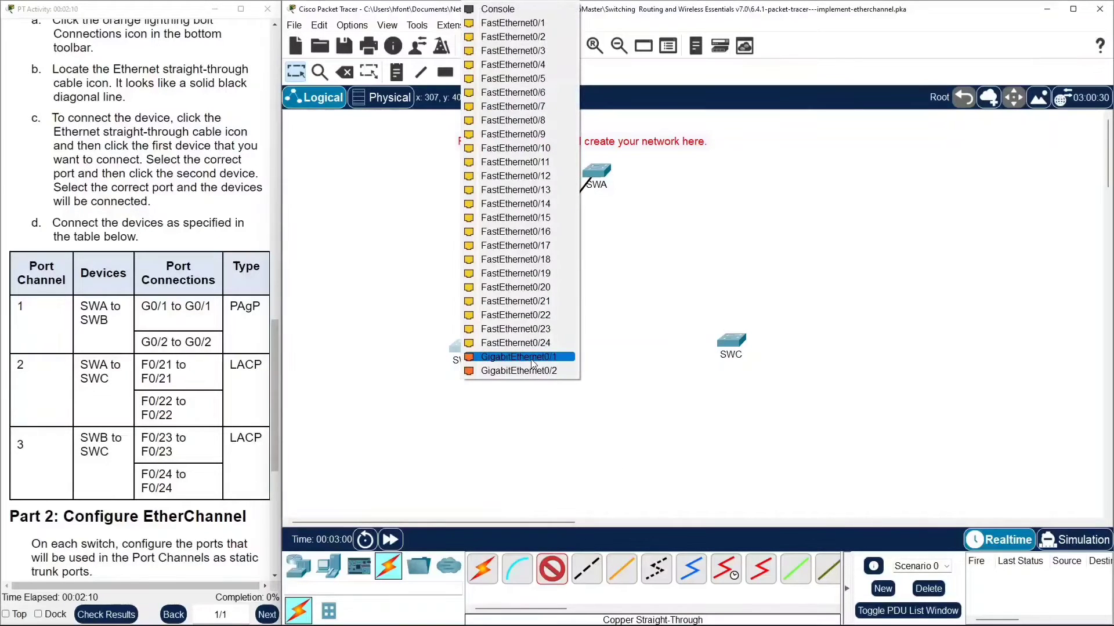
{"action": "left_click", "coordinate": [493, 357]}
Connect SWA GigabitEthernet0/2 to SWB GigabitEthernet0/2 with a copper straight-through cable.
{"action": "left_click", "coordinate": [603, 172]}
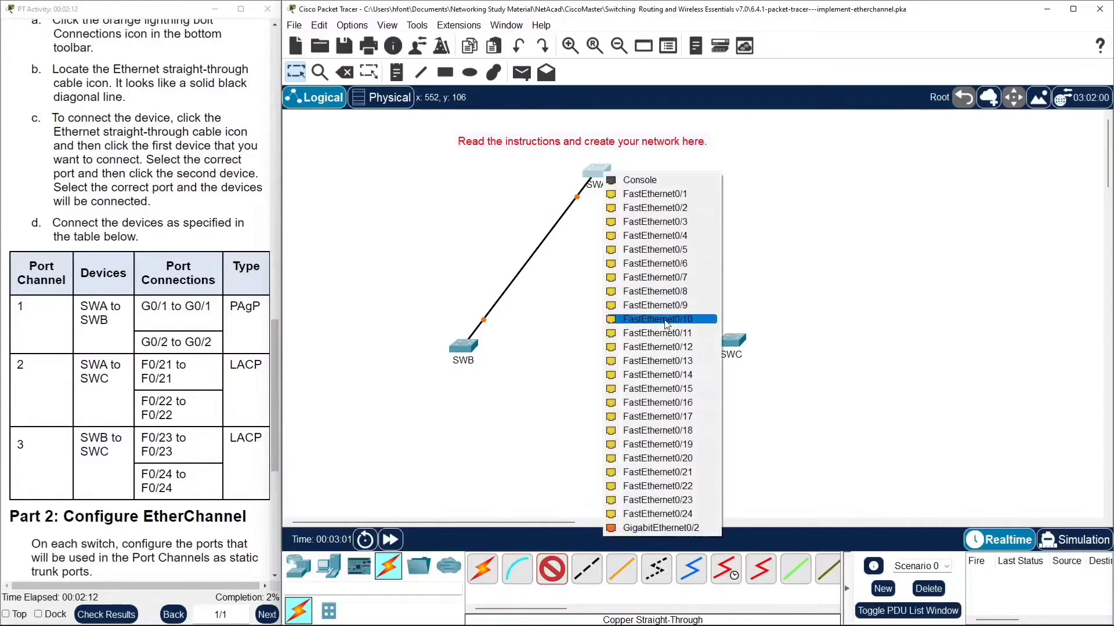
{"action": "left_click", "coordinate": [679, 527]}
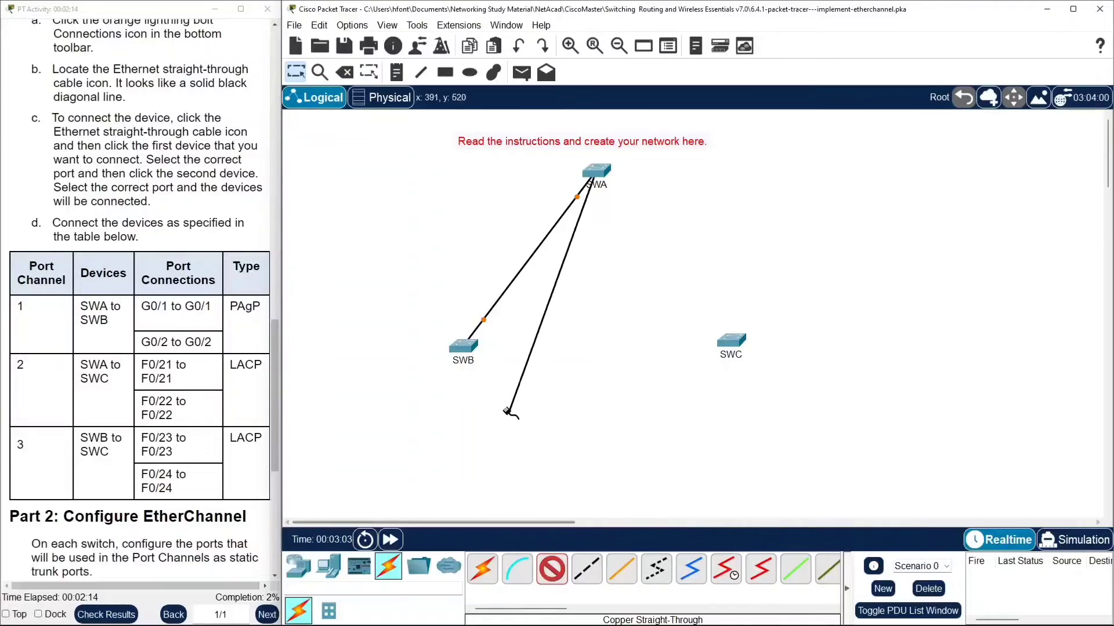
{"action": "left_click", "coordinate": [461, 347]}
{"action": "left_click", "coordinate": [556, 360]}
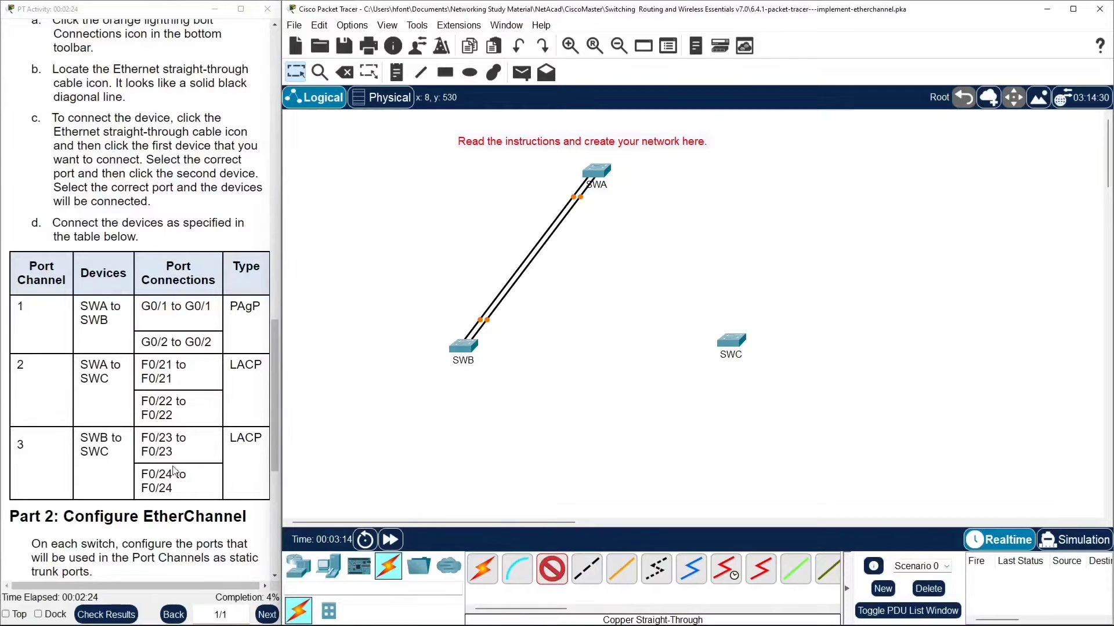
Connect SWB FastEthernet0/23 to SWC FastEthernet0/23 with a copper straight-through cable.
{"action": "left_click", "coordinate": [464, 344]}
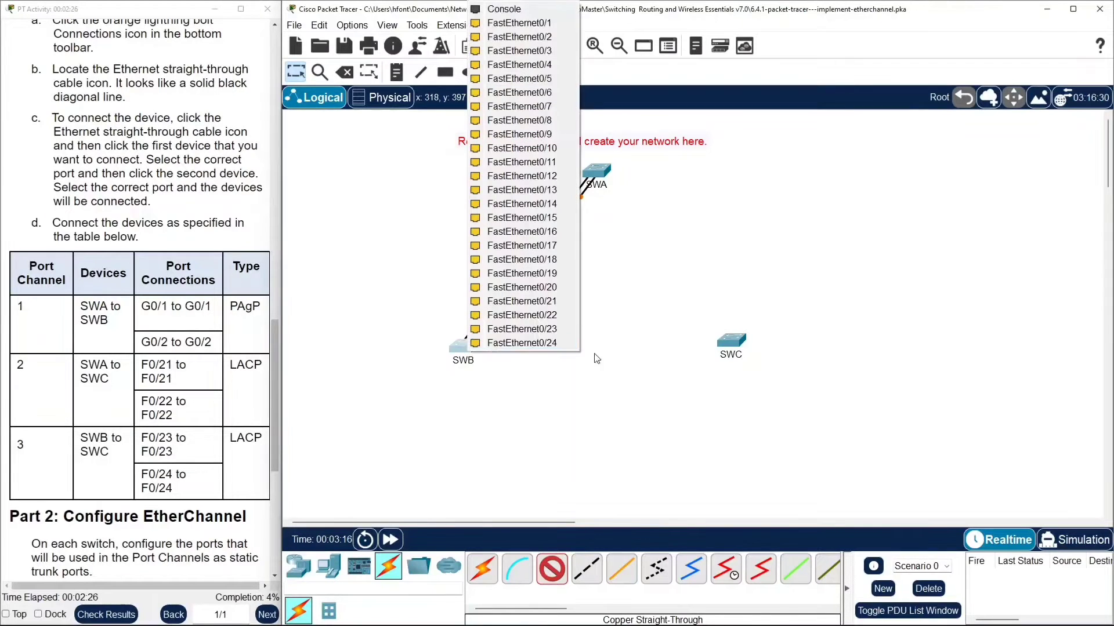
{"action": "left_click", "coordinate": [554, 330]}
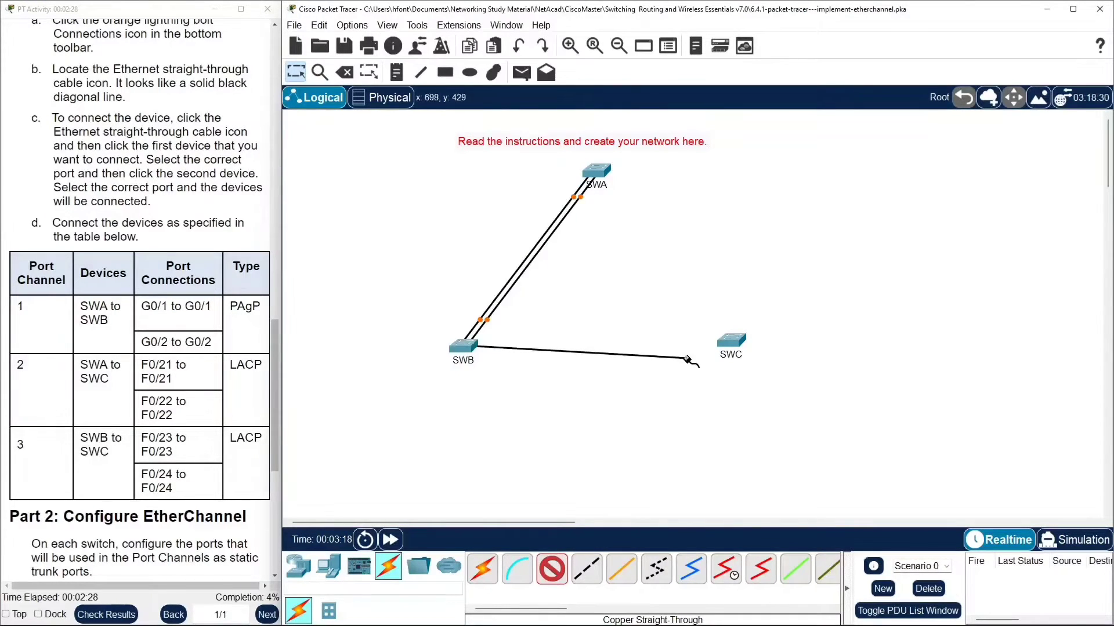
{"action": "left_click", "coordinate": [730, 343]}
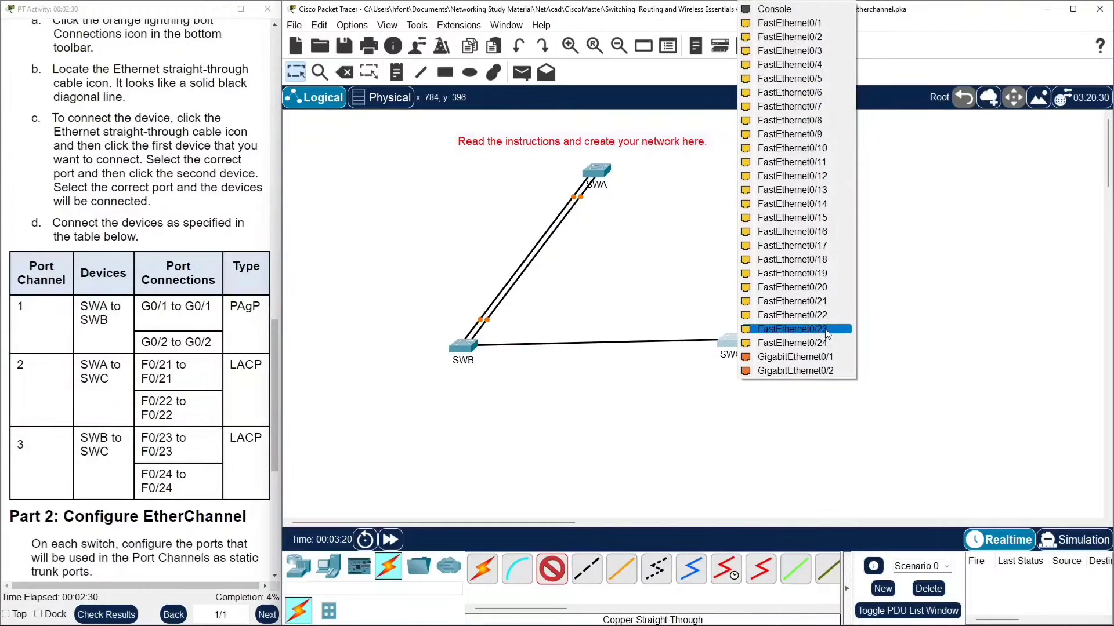
{"action": "left_click", "coordinate": [793, 329]}
Connect SWB FastEthernet0/24 to SWC FastEthernet0/24 with a copper straight-through cable.
{"action": "left_click", "coordinate": [468, 351]}
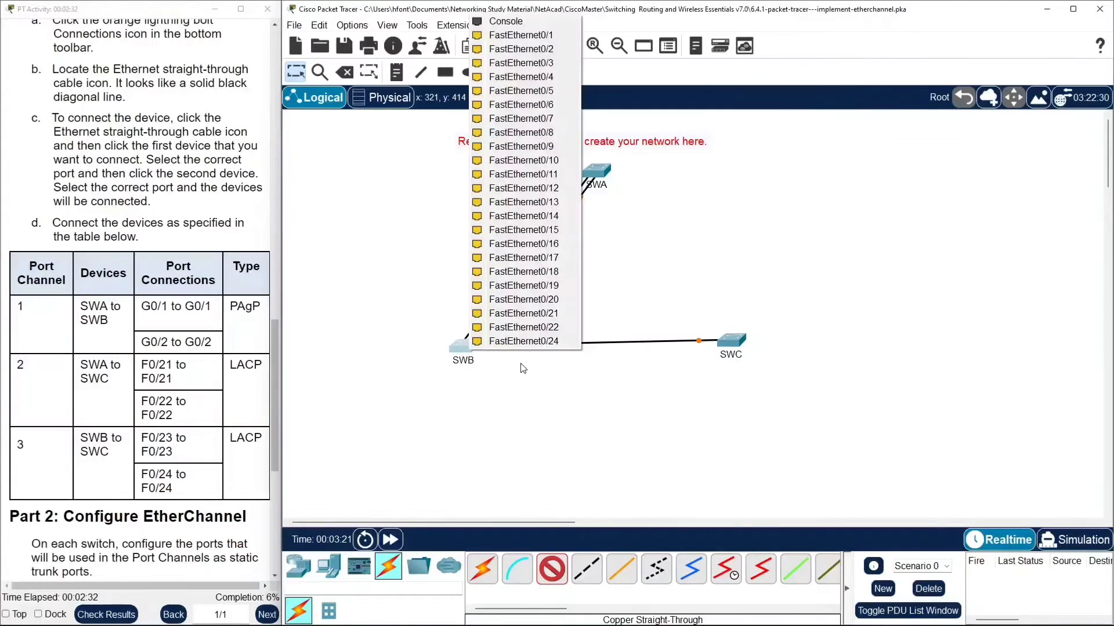
{"action": "left_click", "coordinate": [551, 343]}
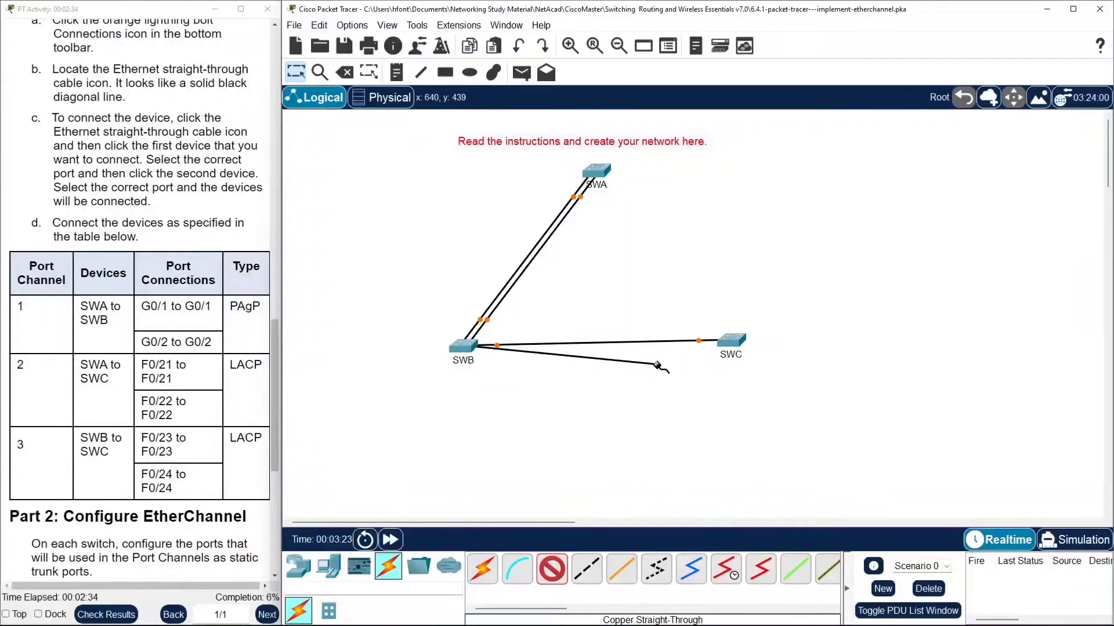
{"action": "left_click", "coordinate": [729, 341]}
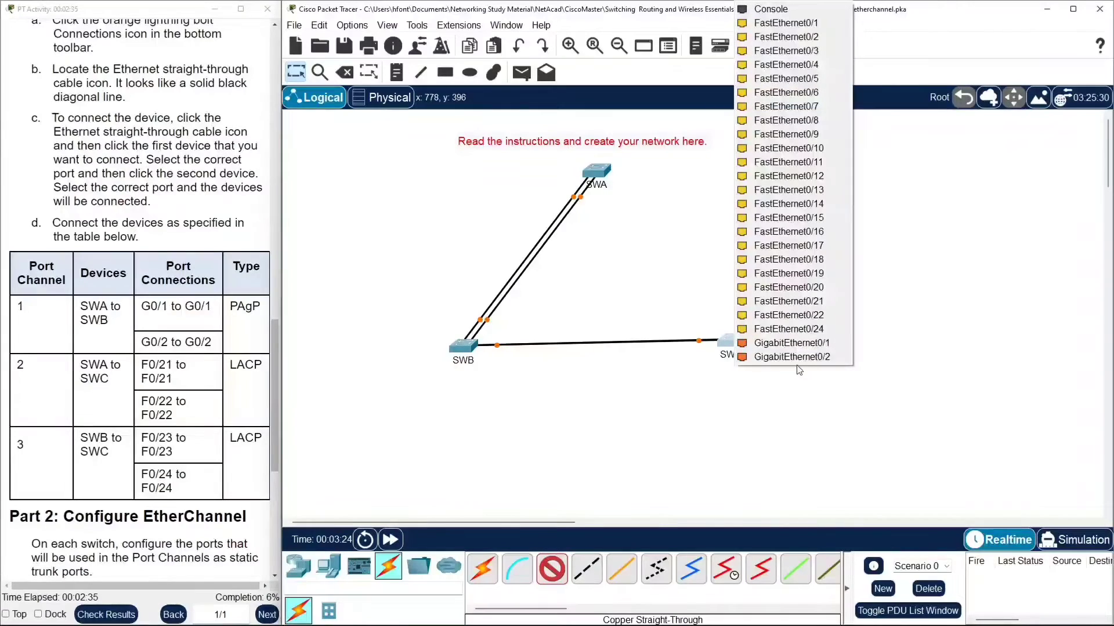
{"action": "left_click", "coordinate": [823, 330]}
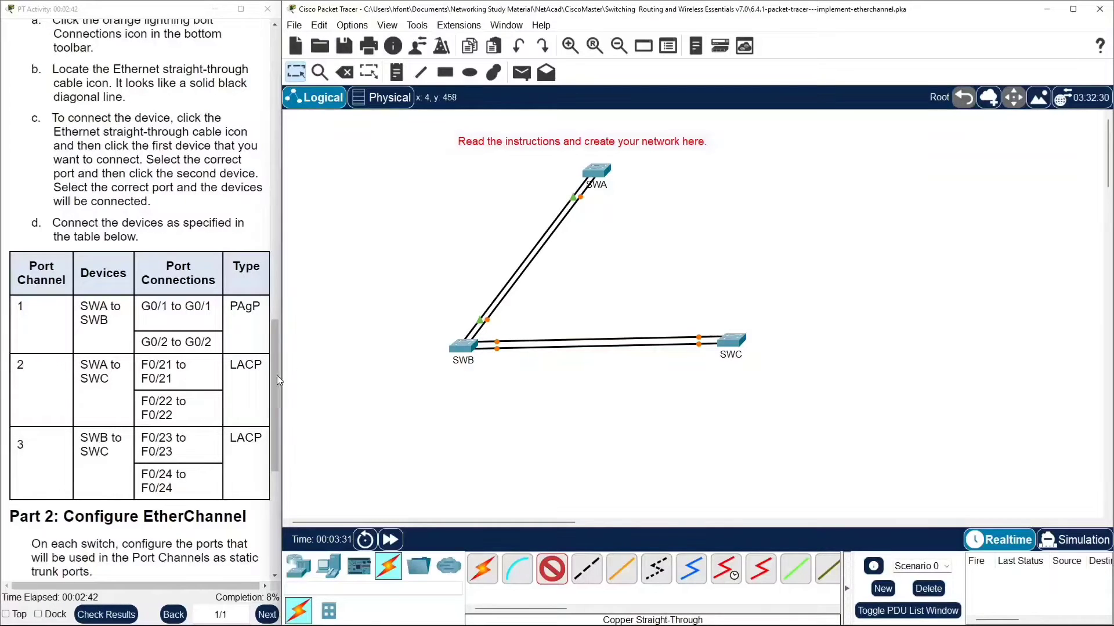
Connect SWA FastEthernet0/21 to SWC FastEthernet0/21 with a copper straight-through cable.
{"action": "left_click", "coordinate": [609, 180]}
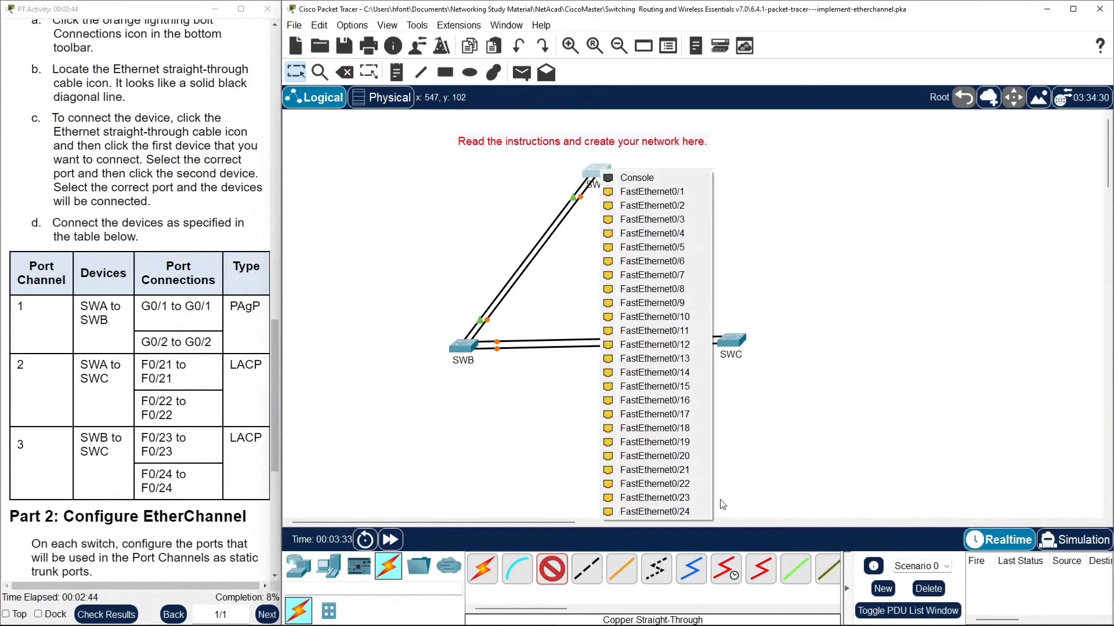
{"action": "left_click", "coordinate": [650, 470]}
{"action": "left_click", "coordinate": [738, 347]}
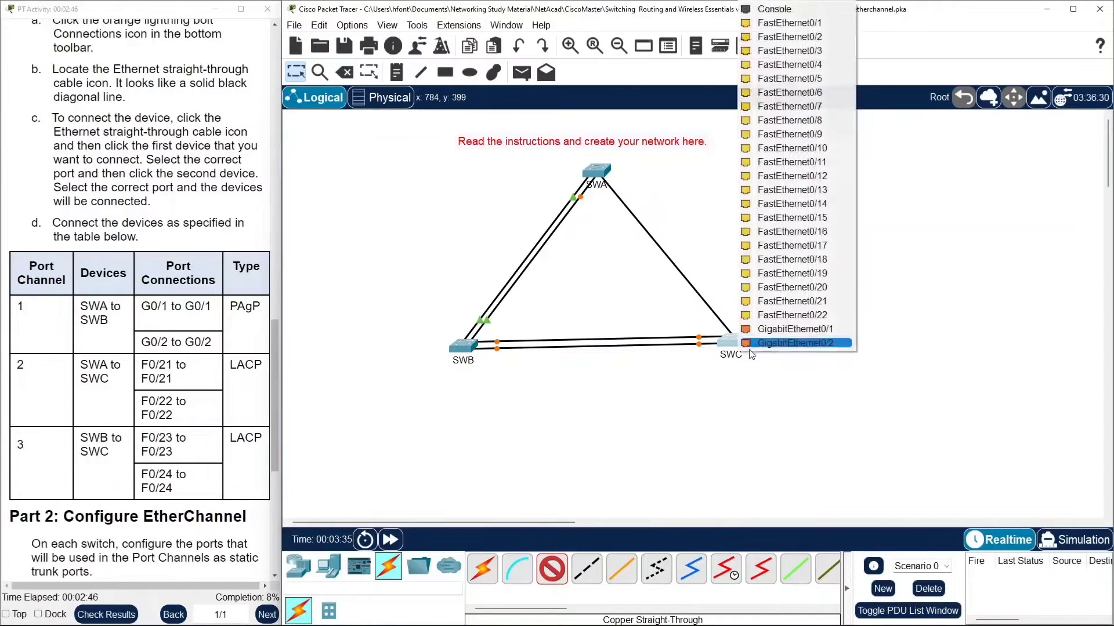
{"action": "left_click", "coordinate": [817, 301]}
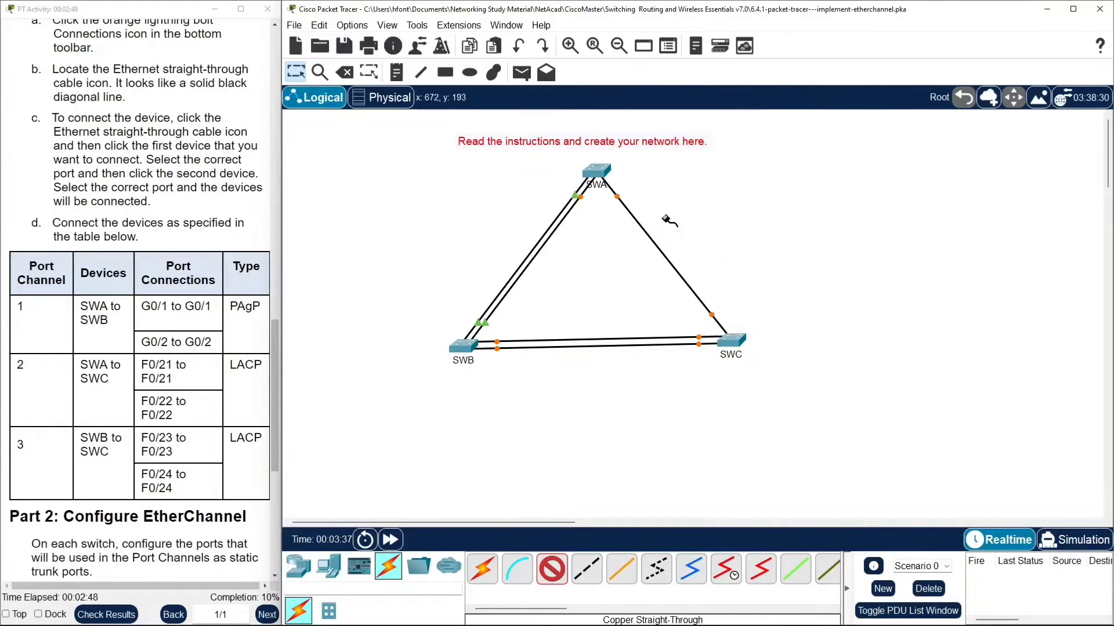
Connect SWA FastEthernet0/22 to SWC FastEthernet0/22 with a copper straight-through cable.
{"action": "left_click", "coordinate": [602, 174]}
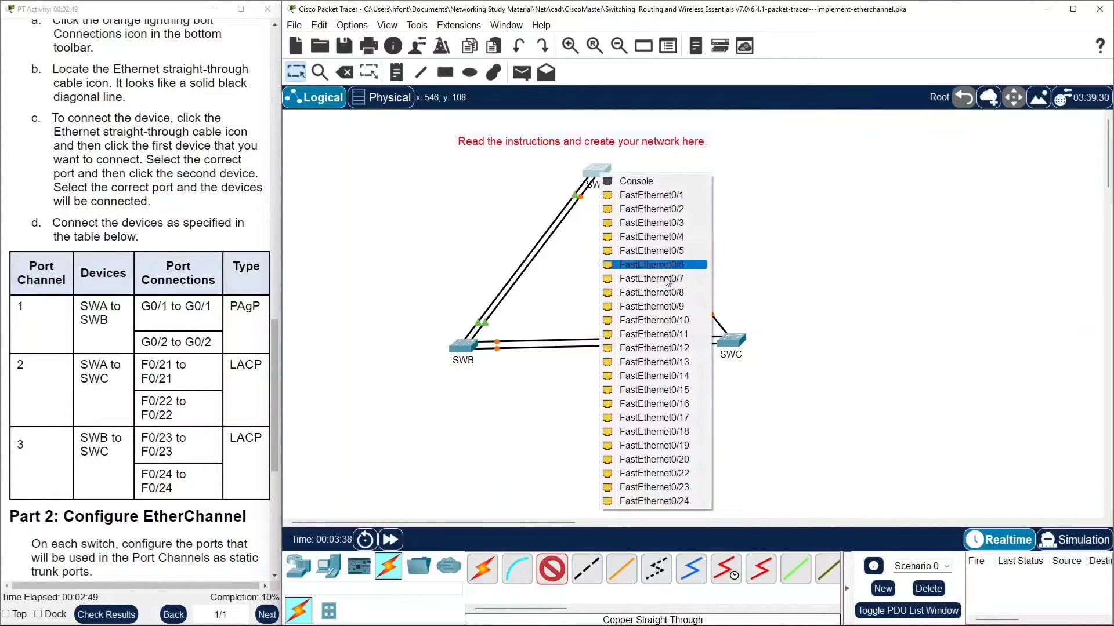
{"action": "left_click", "coordinate": [684, 473]}
{"action": "left_click", "coordinate": [730, 345]}
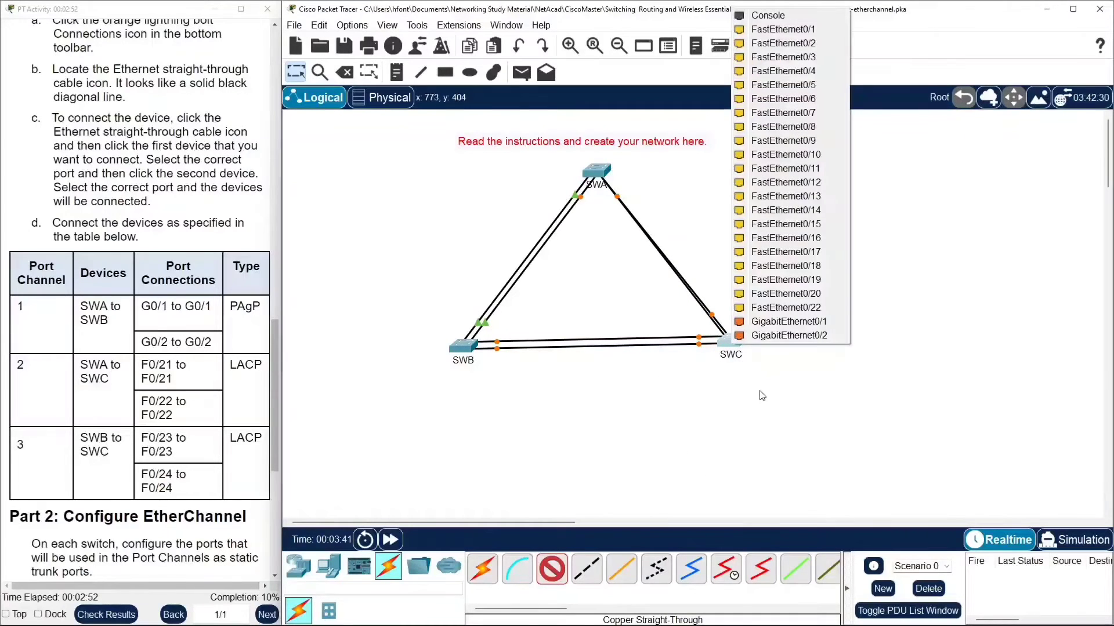
{"action": "left_click", "coordinate": [812, 309]}
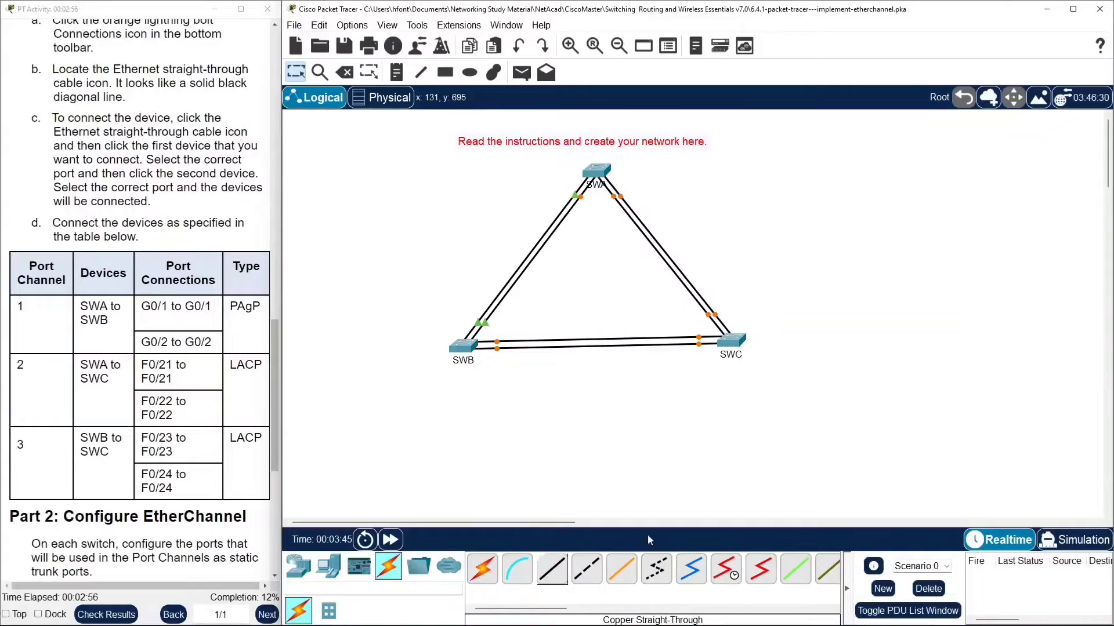
{"action": "left_click_drag", "start_coordinate": [729, 346], "coordinate": [730, 352]}
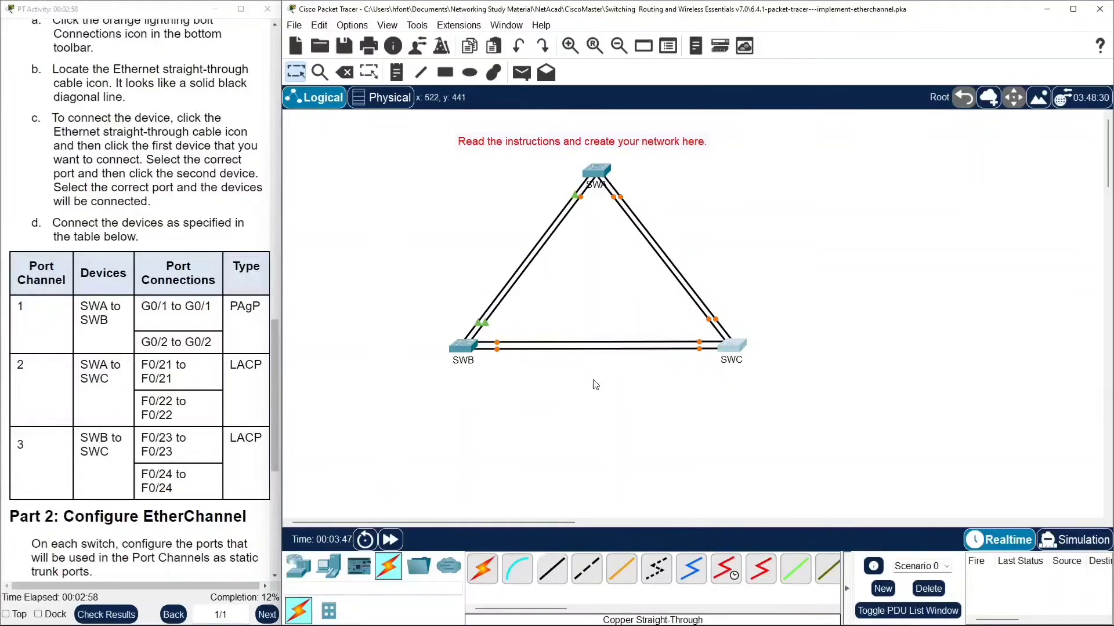
Open SWA's command line, enter privileged and global configuration mode, and set its hostname to SWA.
{"action": "scroll", "coordinate": [132, 282], "scroll_direction": "down", "scroll_amount": 10}
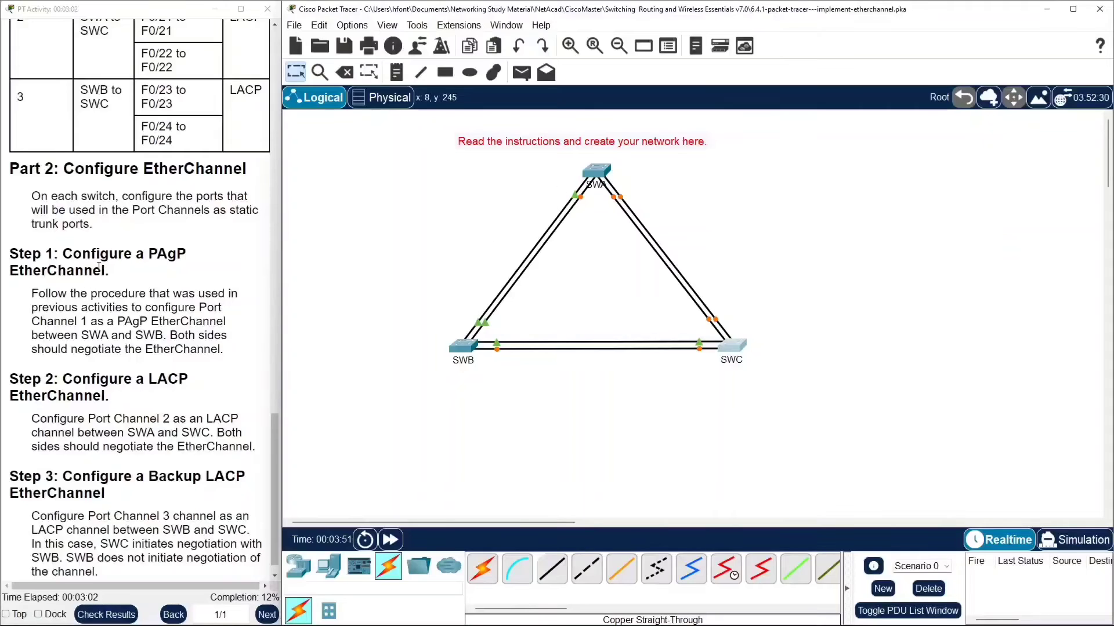
{"action": "scroll", "coordinate": [275, 208], "scroll_direction": "down", "scroll_amount": 1}
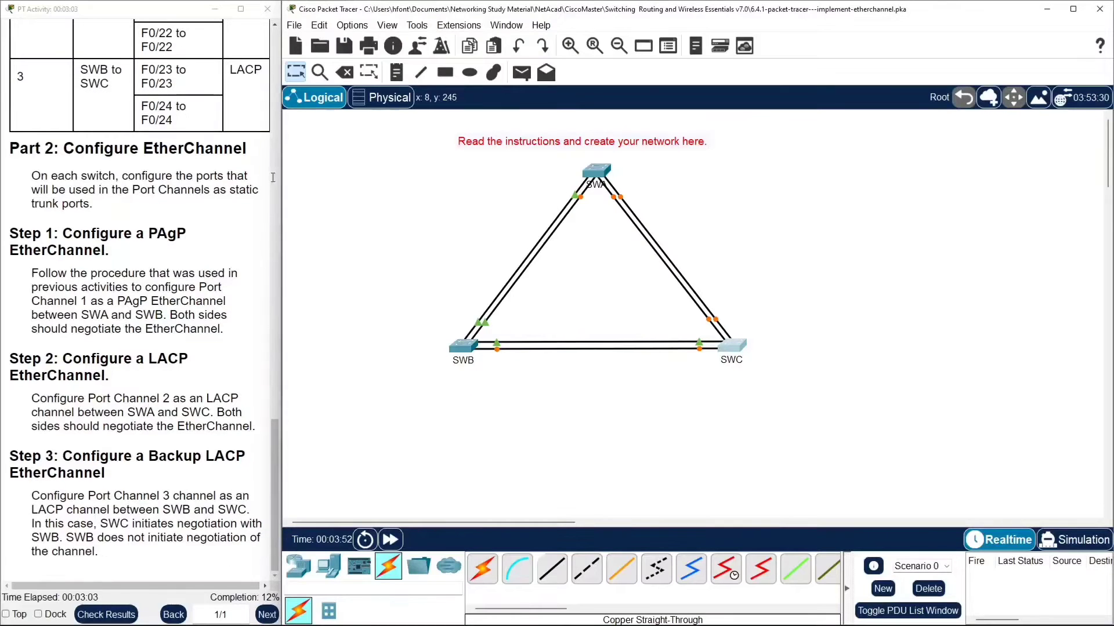
{"action": "left_click", "coordinate": [598, 172]}
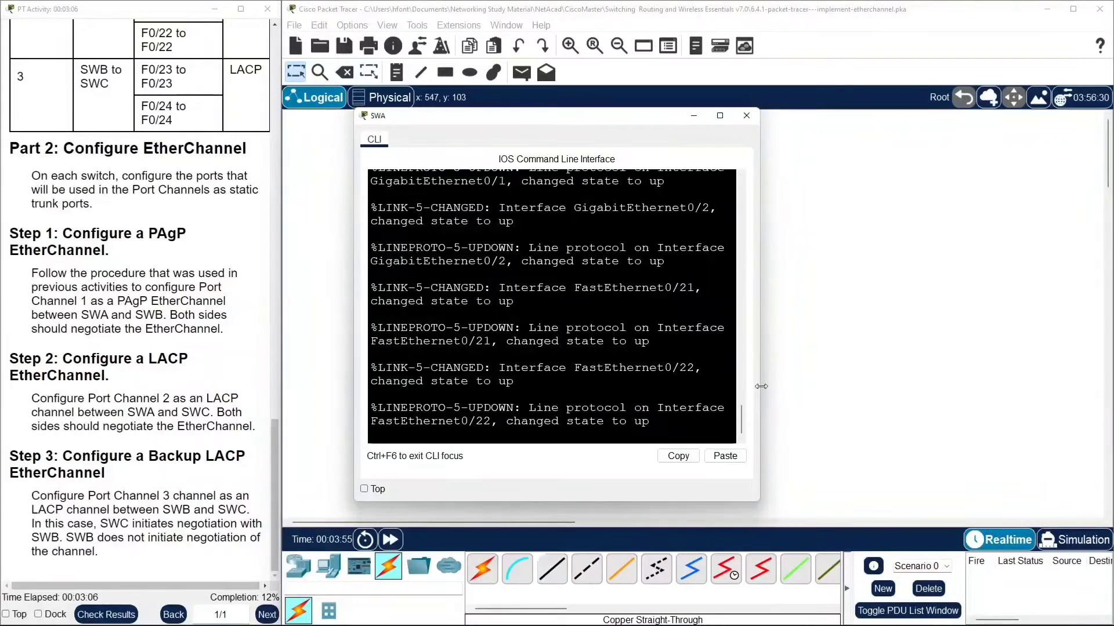
{"action": "left_click_drag", "start_coordinate": [761, 386], "coordinate": [1096, 347]}
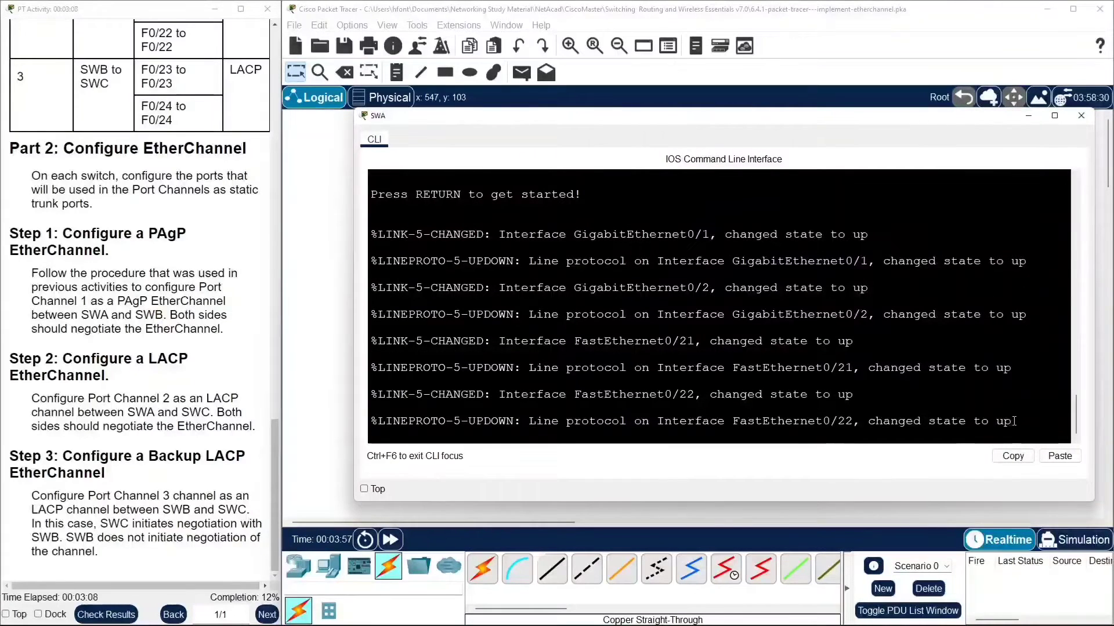
{"action": "key", "text": "Return"}
{"action": "key", "text": "Return"}
{"action": "key", "text": "Return"}
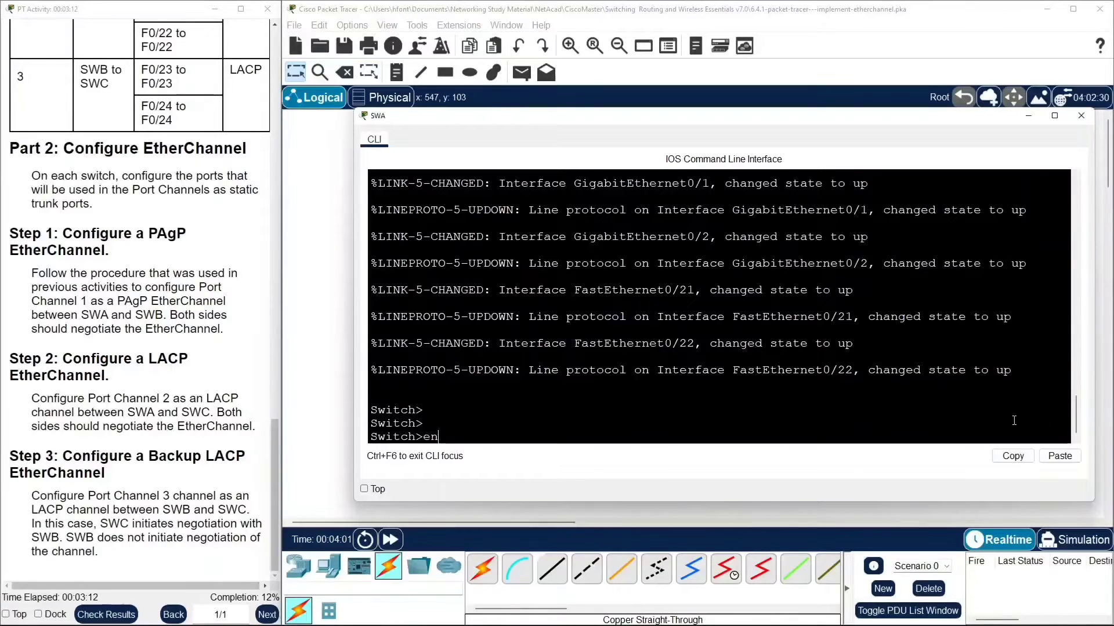
{"action": "type", "text": "en"}
{"action": "key", "text": "Return"}
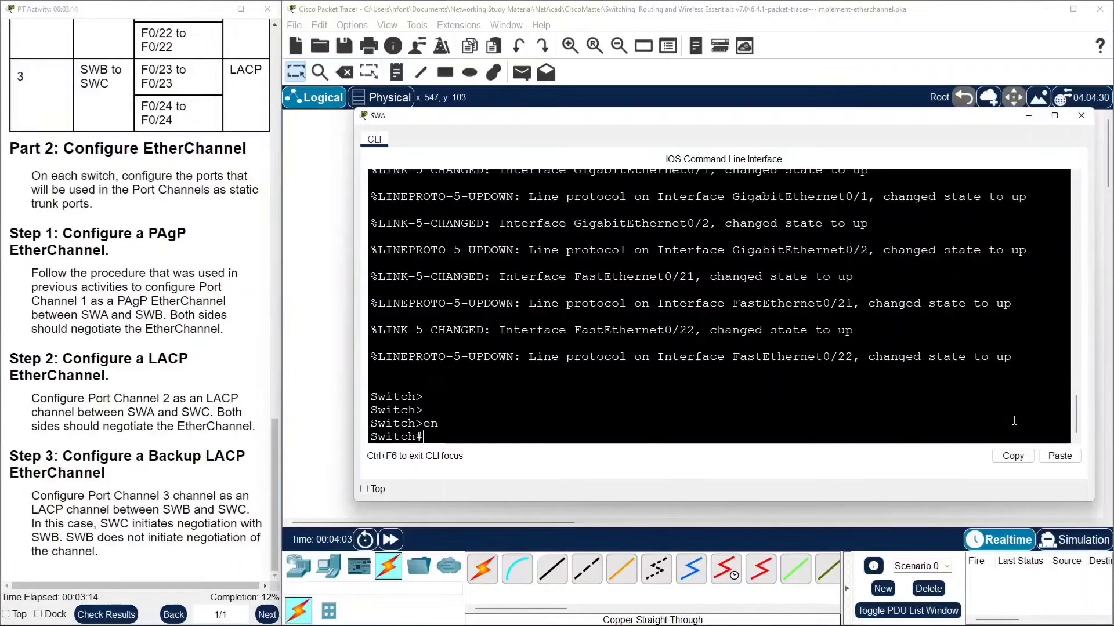
{"action": "type", "text": "conf t"}
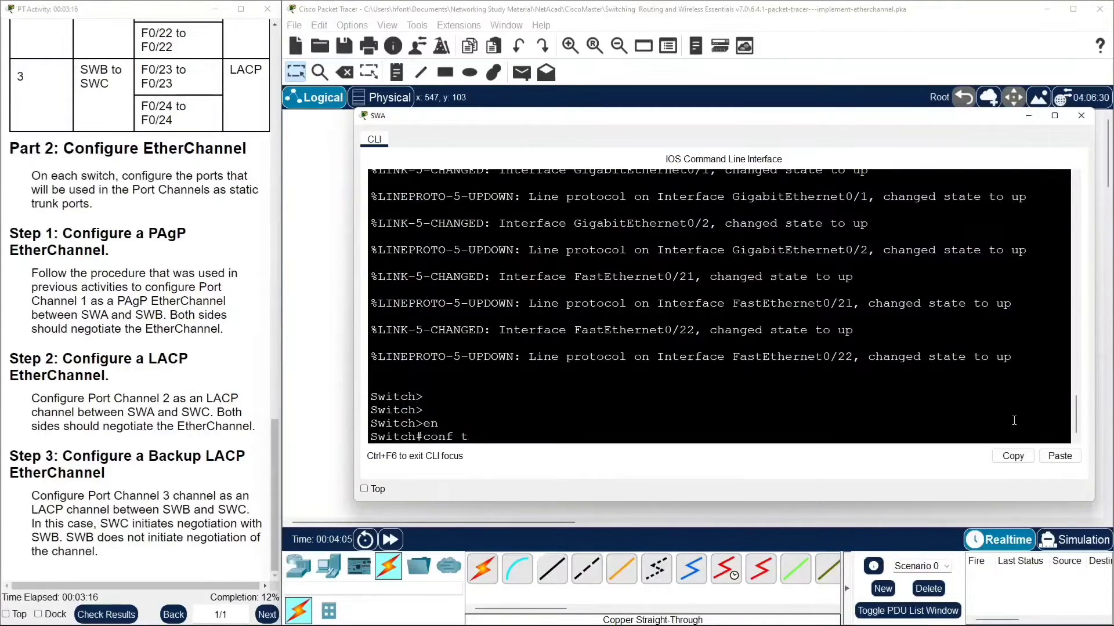
{"action": "key", "text": "Return"}
{"action": "type", "text": "ho"}
{"action": "key", "text": "Tab"}
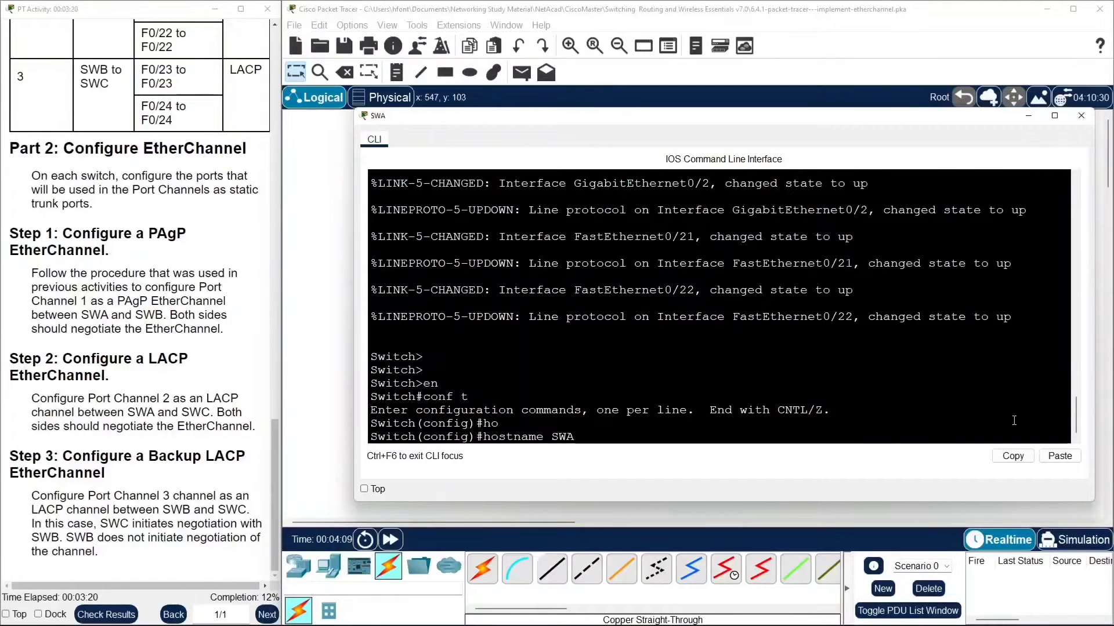
{"action": "key", "text": "Return"}
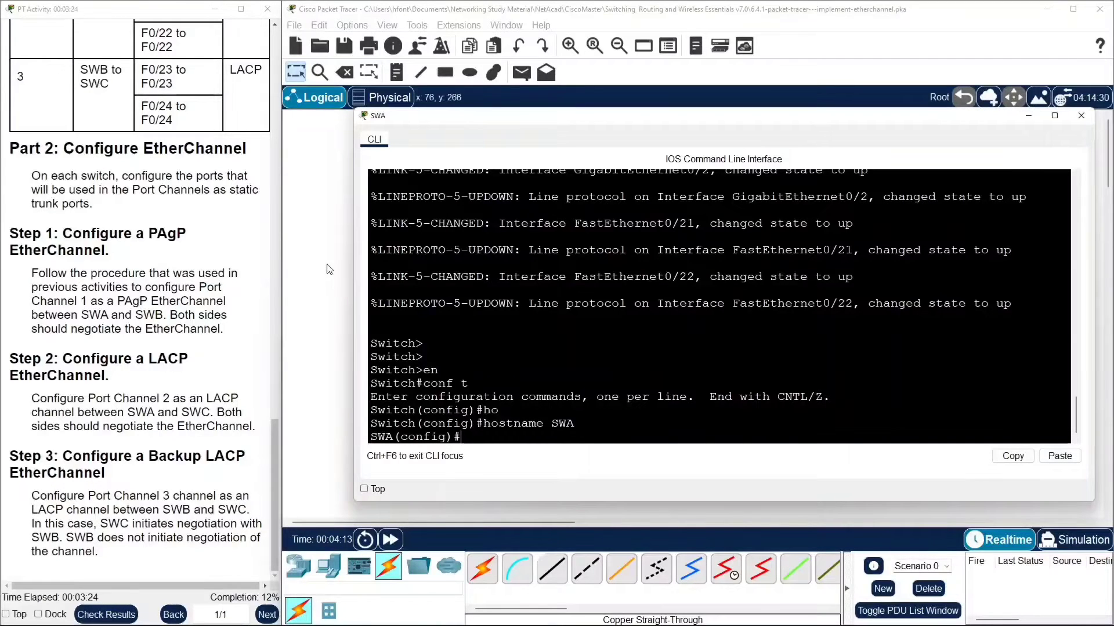
{"action": "scroll", "coordinate": [255, 191], "scroll_direction": "up", "scroll_amount": 3}
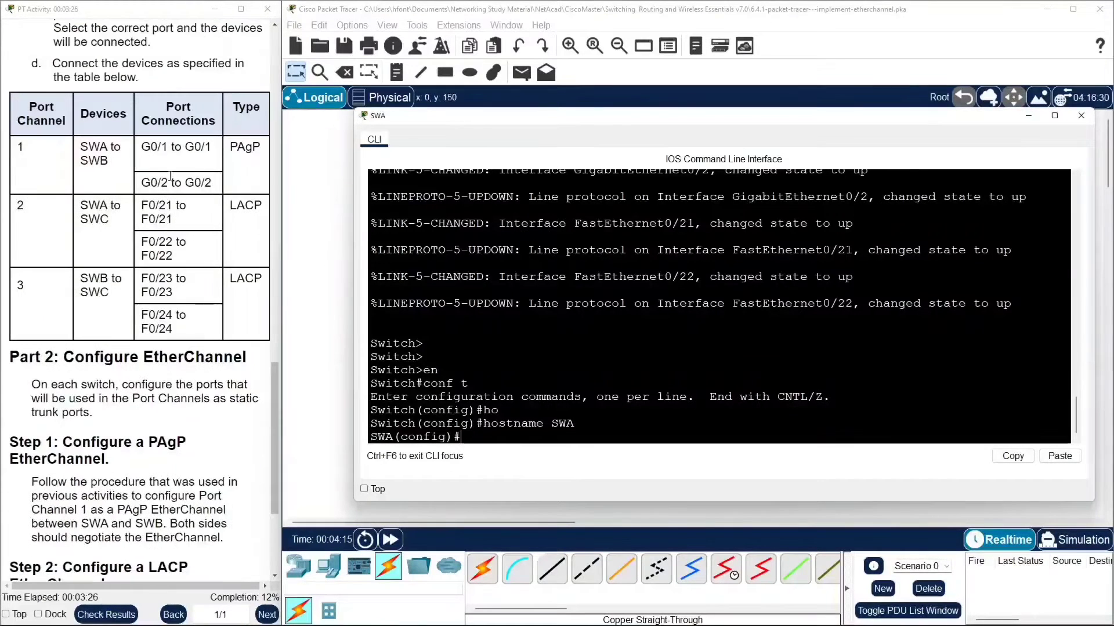
{"action": "left_click", "coordinate": [315, 189]}
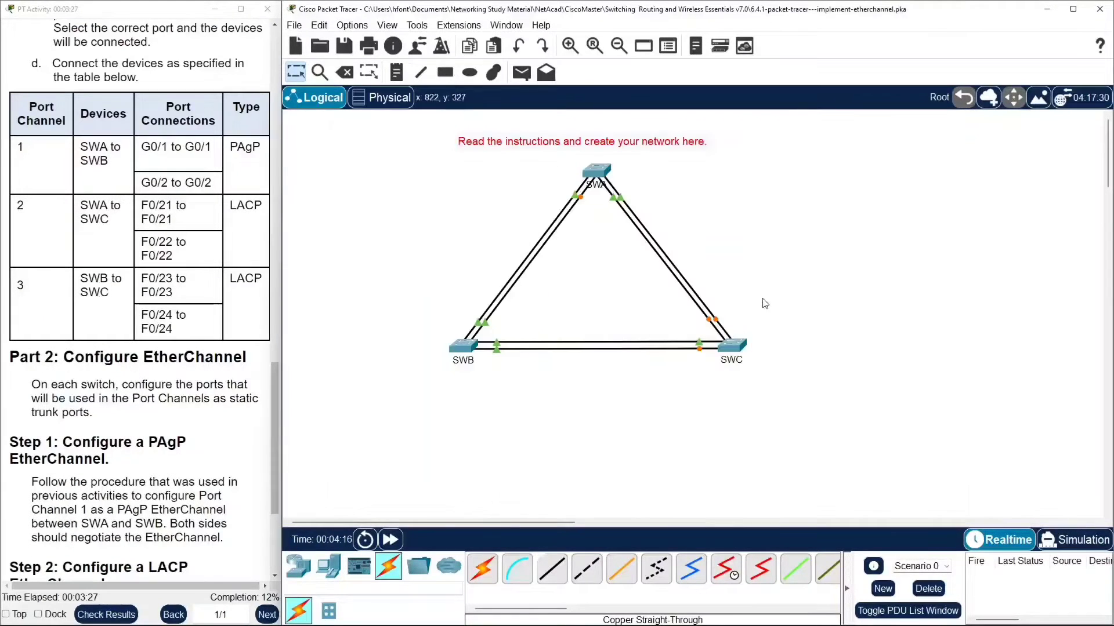
Open SWB's command line, enter privileged and global configuration mode, and set its hostname to SWB.
{"action": "left_click", "coordinate": [469, 359]}
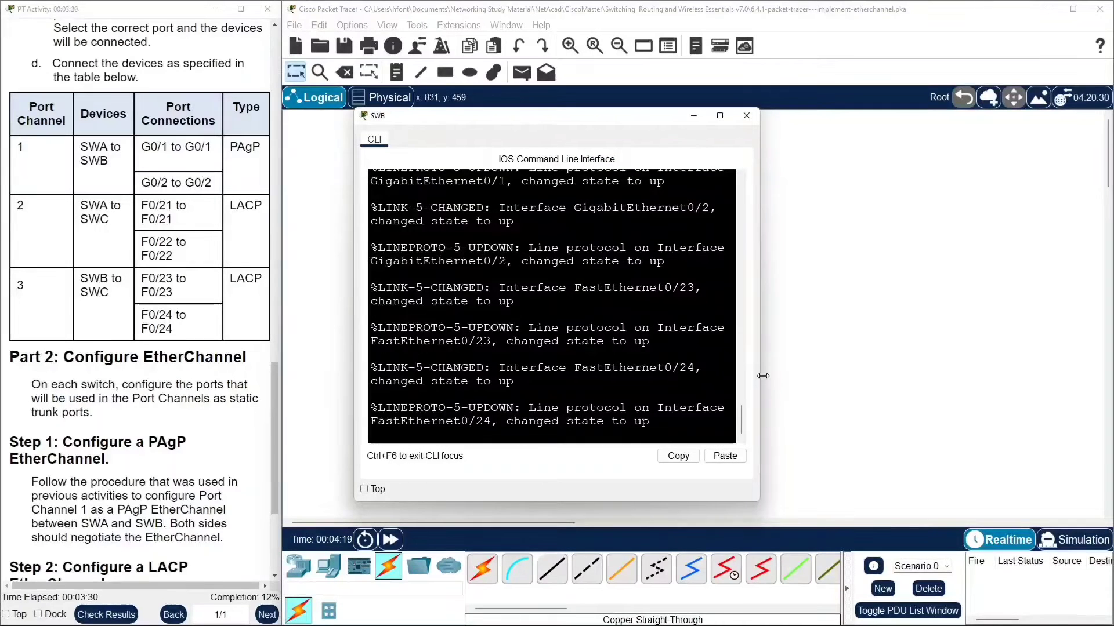
{"action": "left_click_drag", "start_coordinate": [759, 380], "coordinate": [1033, 406]}
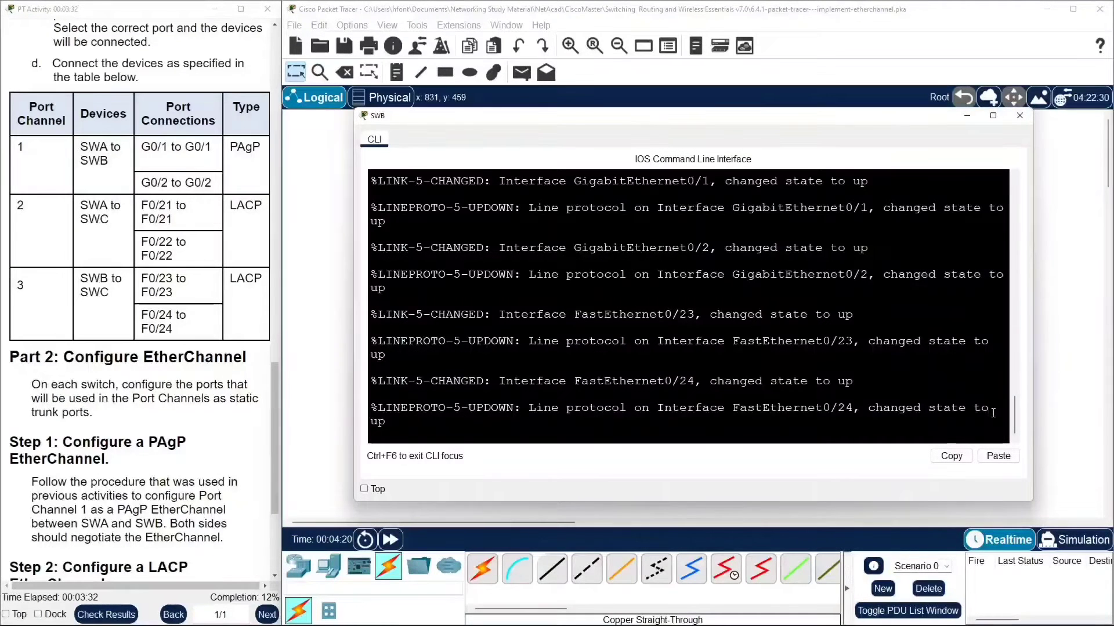
{"action": "key", "text": "Return"}
{"action": "key", "text": "Return"}
{"action": "key", "text": "Return"}
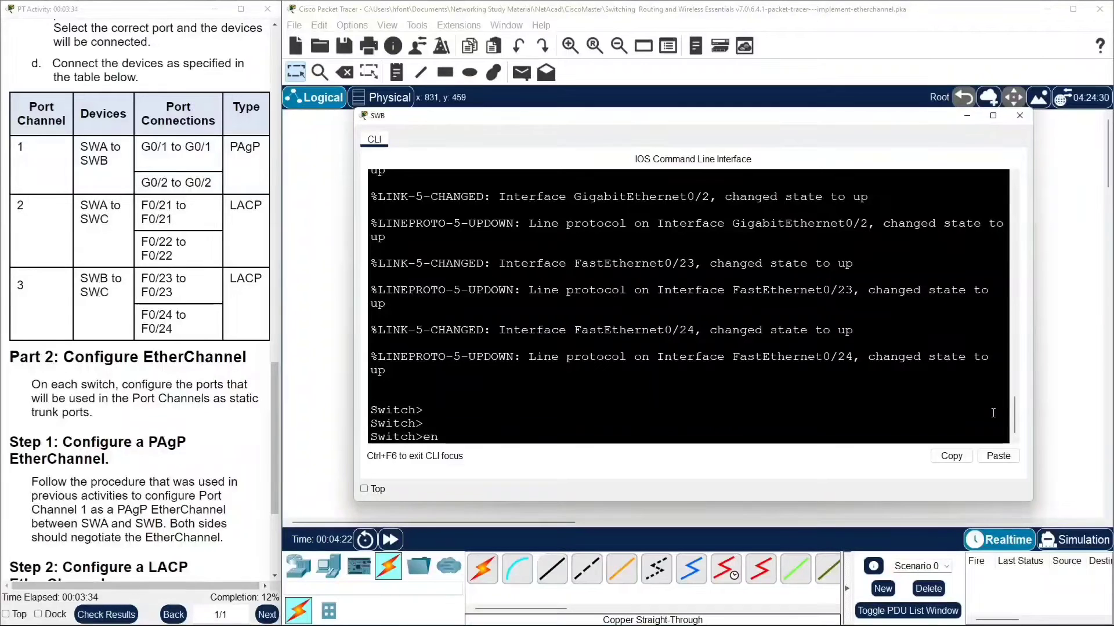
{"action": "type", "text": "en"}
{"action": "key", "text": "Return"}
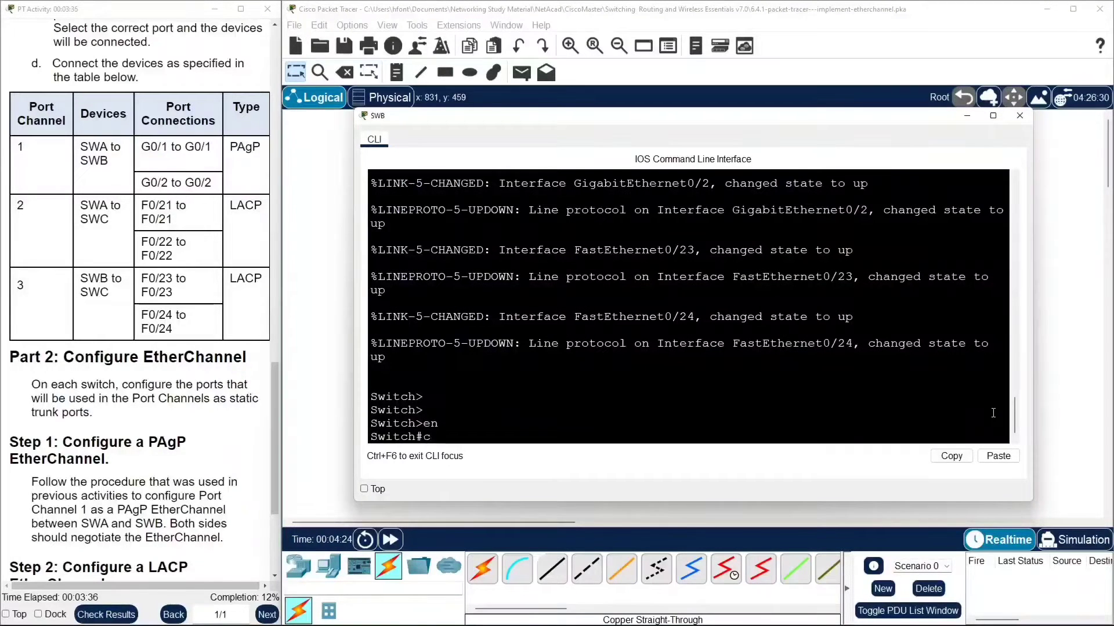
{"action": "type", "text": "conf t"}
{"action": "key", "text": "Return"}
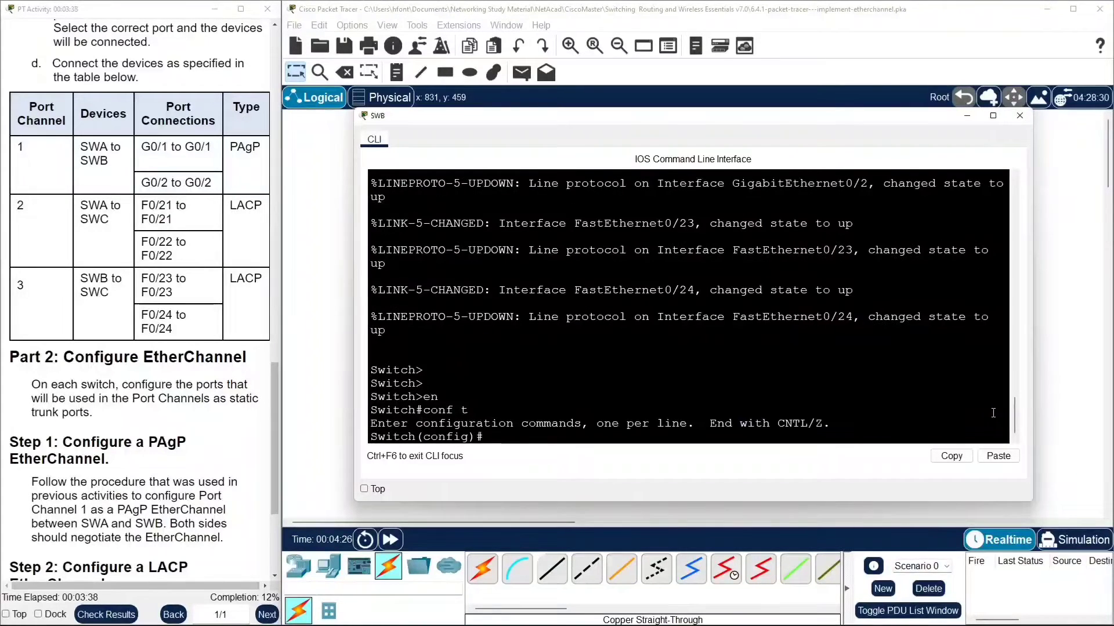
{"action": "type", "text": "hos"}
{"action": "key", "text": "Tab"}
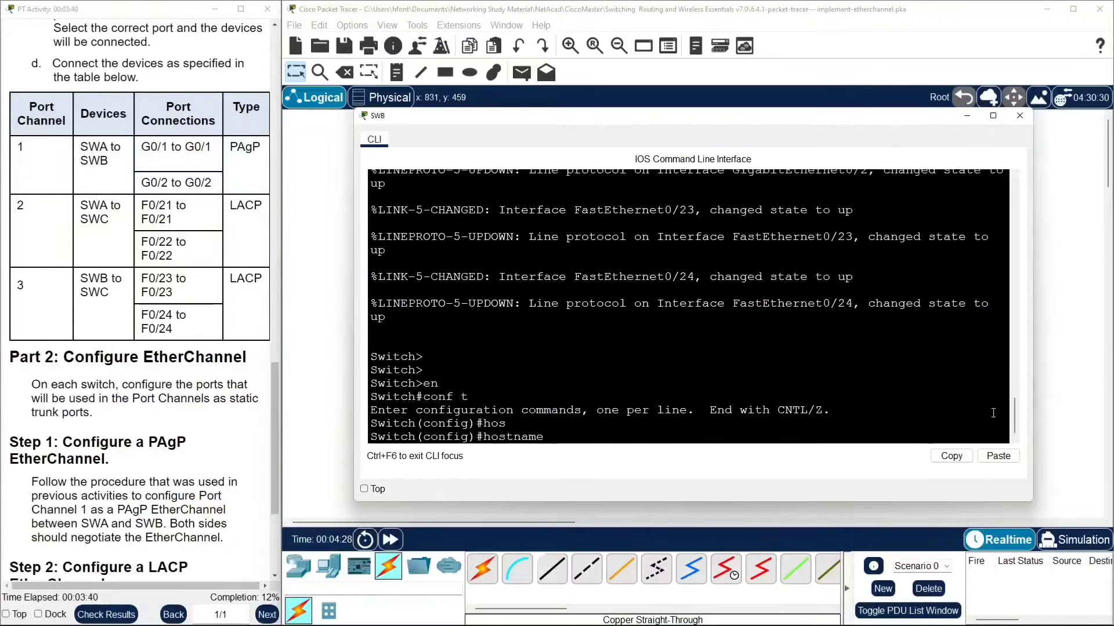
{"action": "key", "text": "Return"}
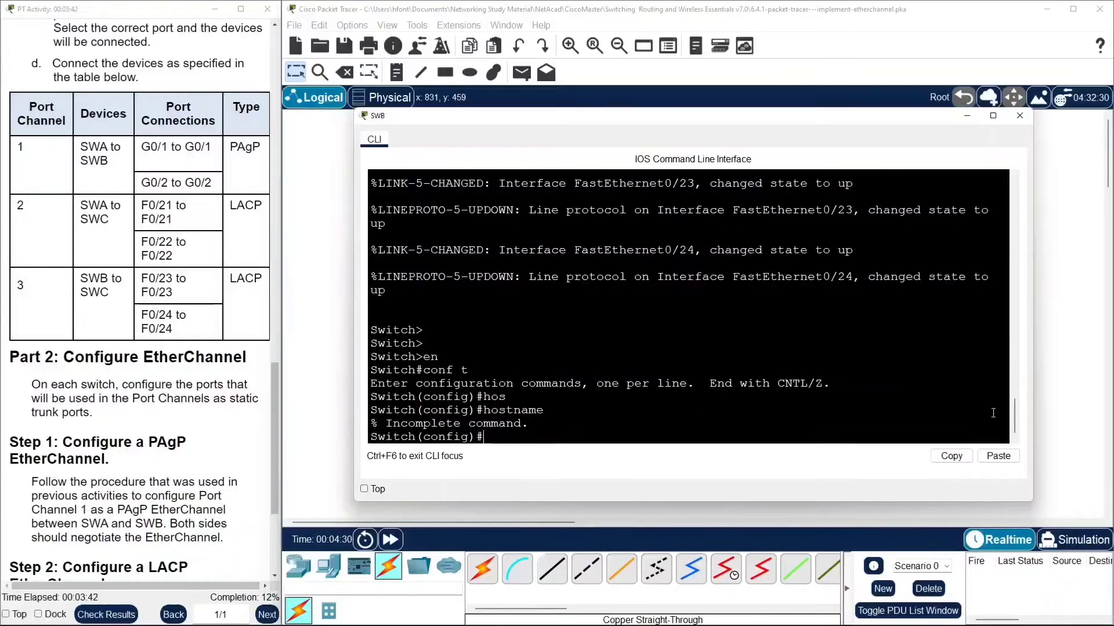
{"action": "key", "text": "Up"}
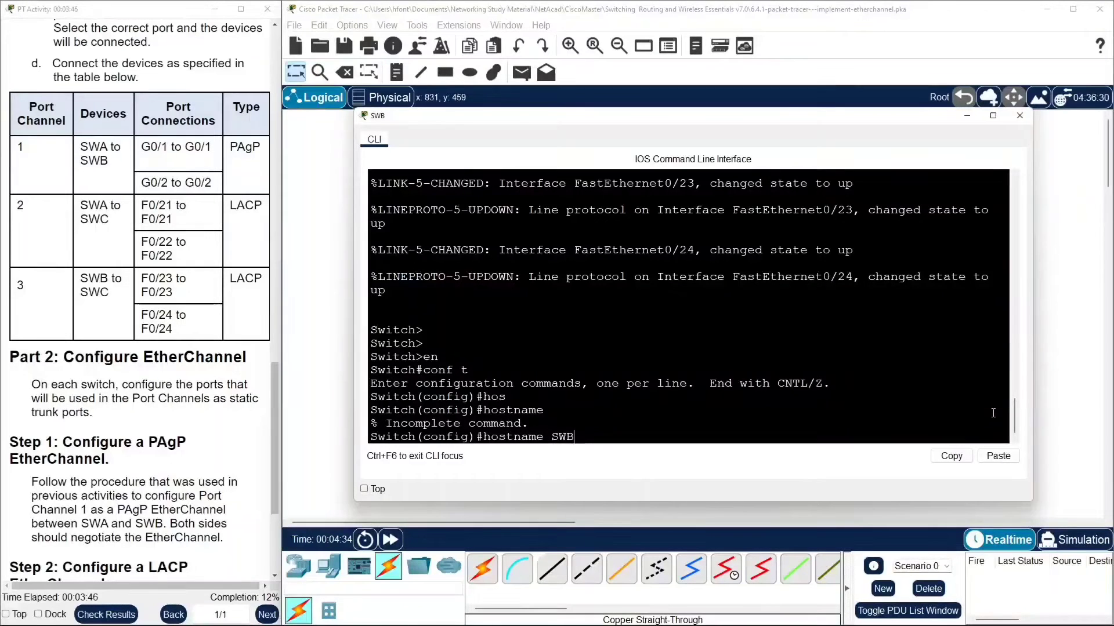
{"action": "key", "text": "Return"}
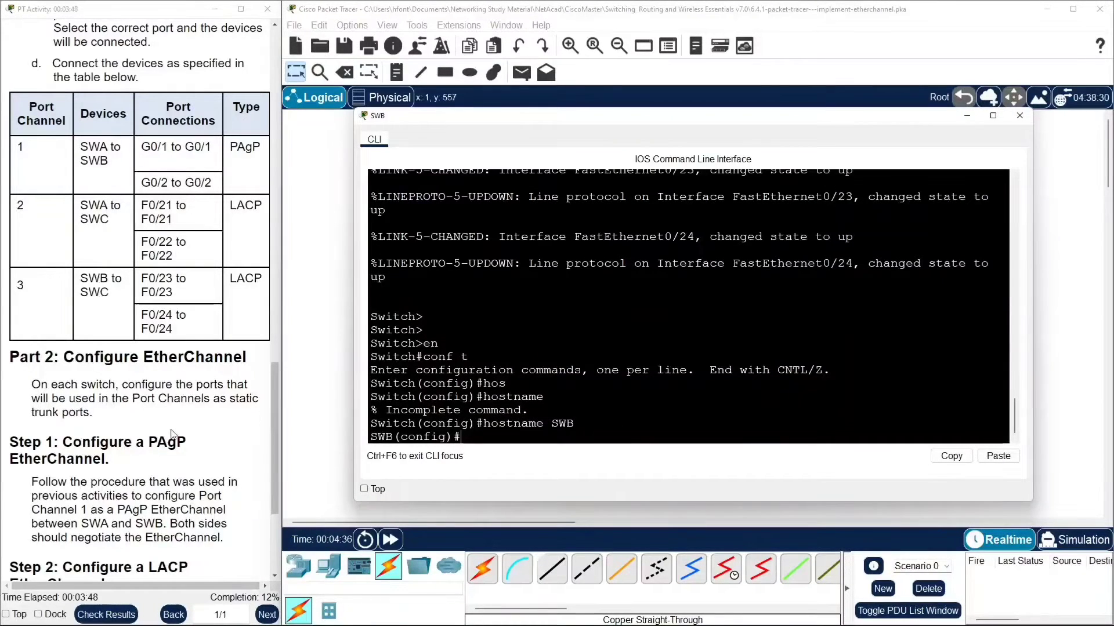
{"action": "left_click", "coordinate": [308, 396]}
Open SWC's command line, enter privileged and global configuration mode, and set its hostname to SWC.
{"action": "left_click", "coordinate": [731, 342]}
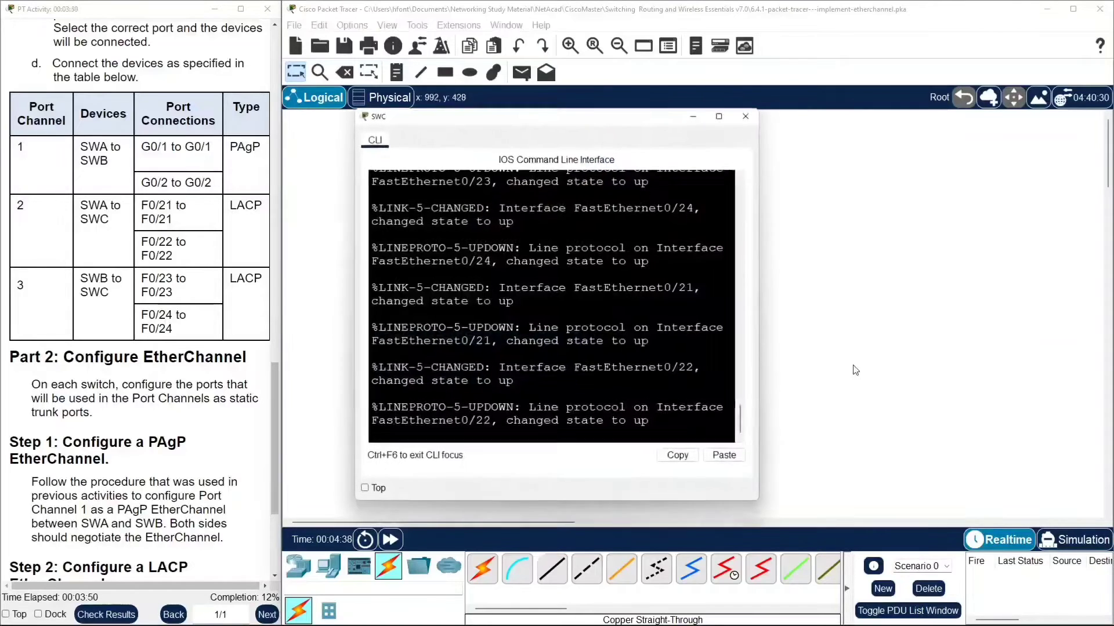
{"action": "left_click_drag", "start_coordinate": [762, 389], "coordinate": [1074, 389]}
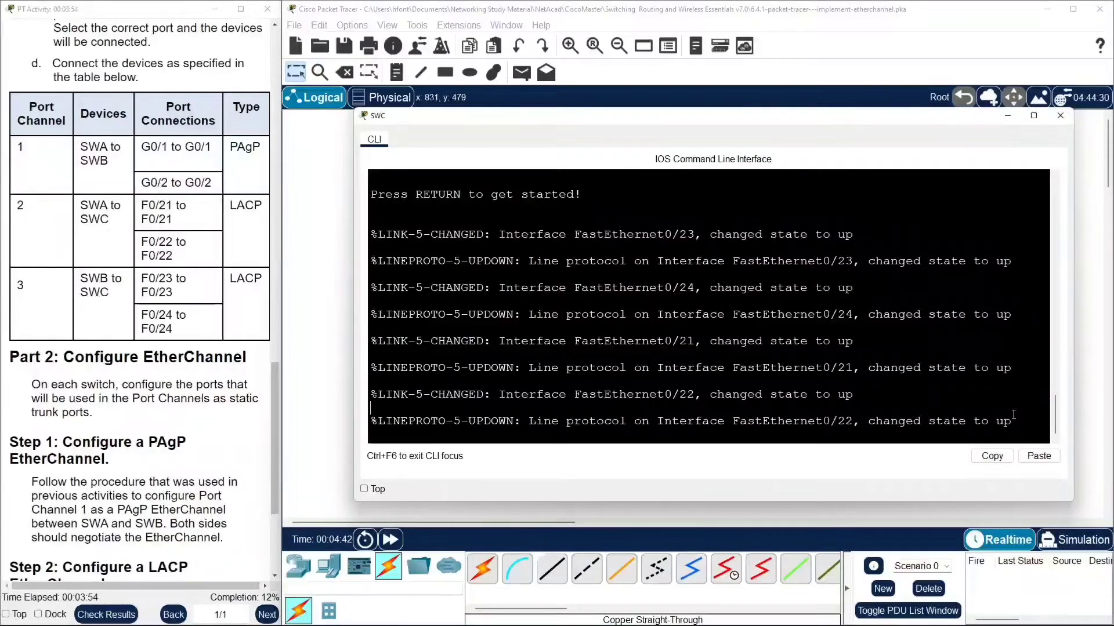
{"action": "key", "text": "Return"}
{"action": "key", "text": "Return"}
{"action": "key", "text": "Return"}
{"action": "type", "text": "en"}
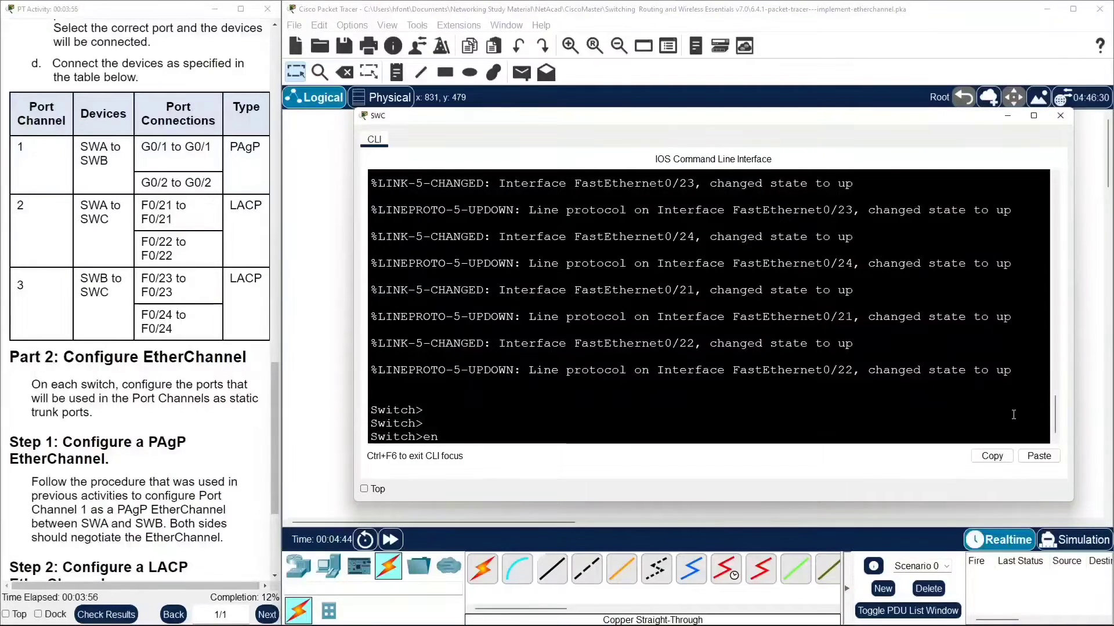
{"action": "key", "text": "Return"}
{"action": "type", "text": "conf tch#conf"}
{"action": "key", "text": "Return"}
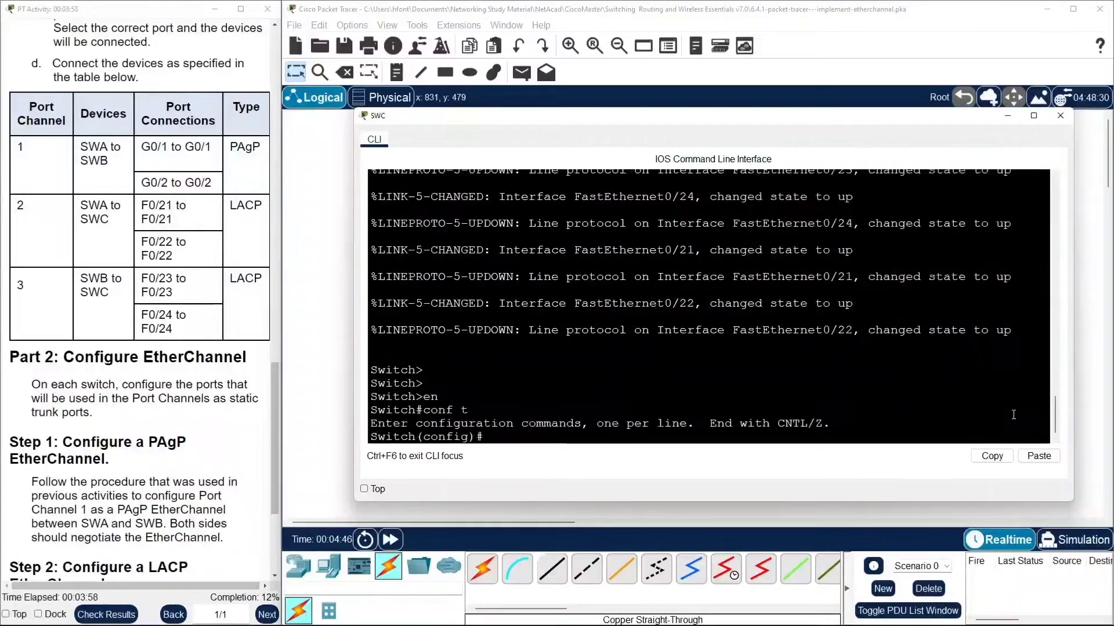
{"action": "type", "text": "h"}
{"action": "key", "text": "Tab"}
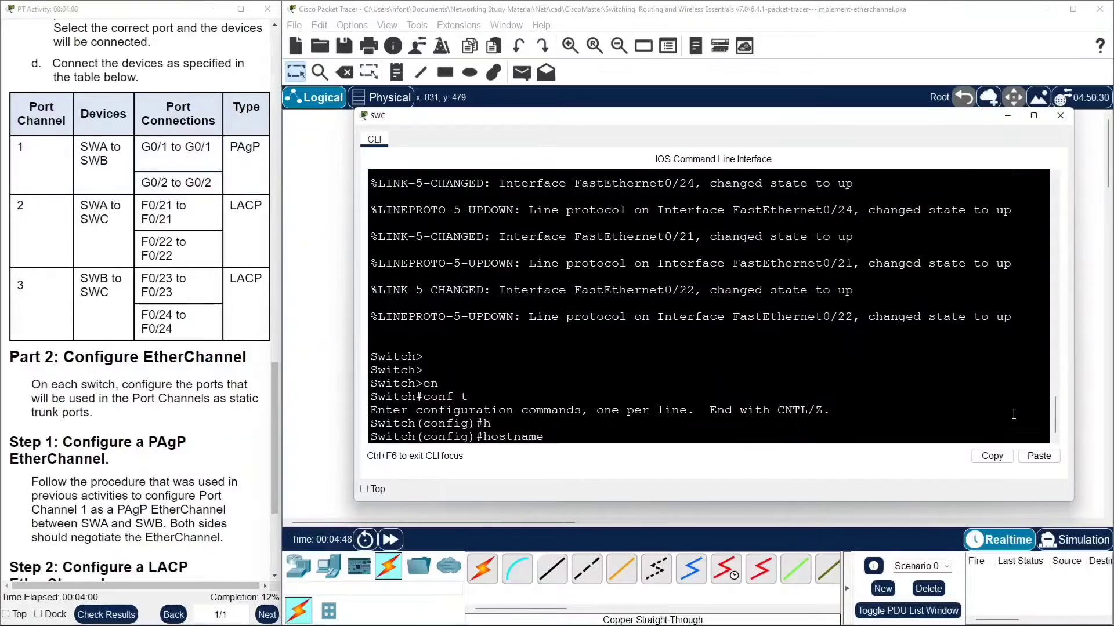
{"action": "type", "text": "SWC"}
{"action": "key", "text": "Return"}
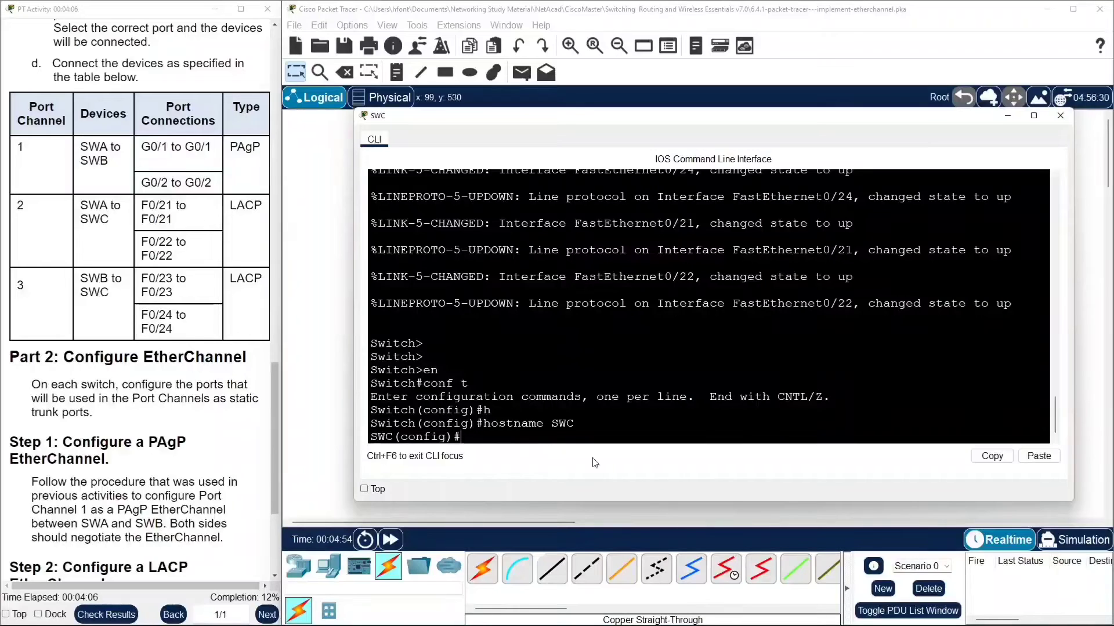
Read the Part 2 instructions for configuring the PAgP EtherChannel between SWA and SWB.
{"action": "scroll", "coordinate": [202, 378], "scroll_direction": "up", "scroll_amount": 2}
{"action": "scroll", "coordinate": [202, 378], "scroll_direction": "down", "scroll_amount": 5}
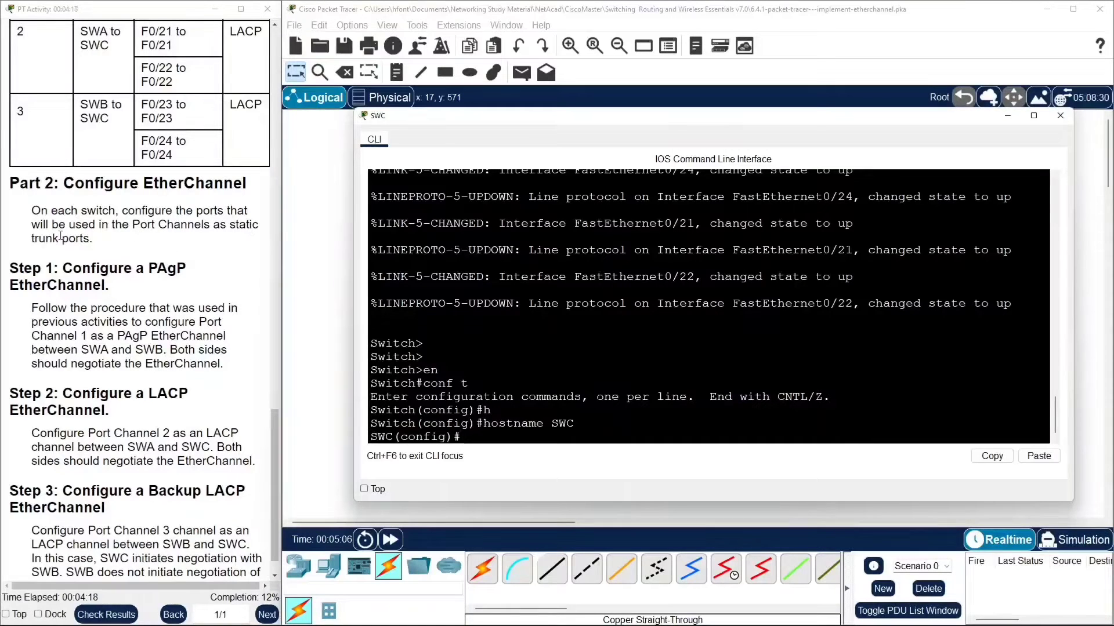
{"action": "scroll", "coordinate": [61, 249], "scroll_direction": "down", "scroll_amount": 1}
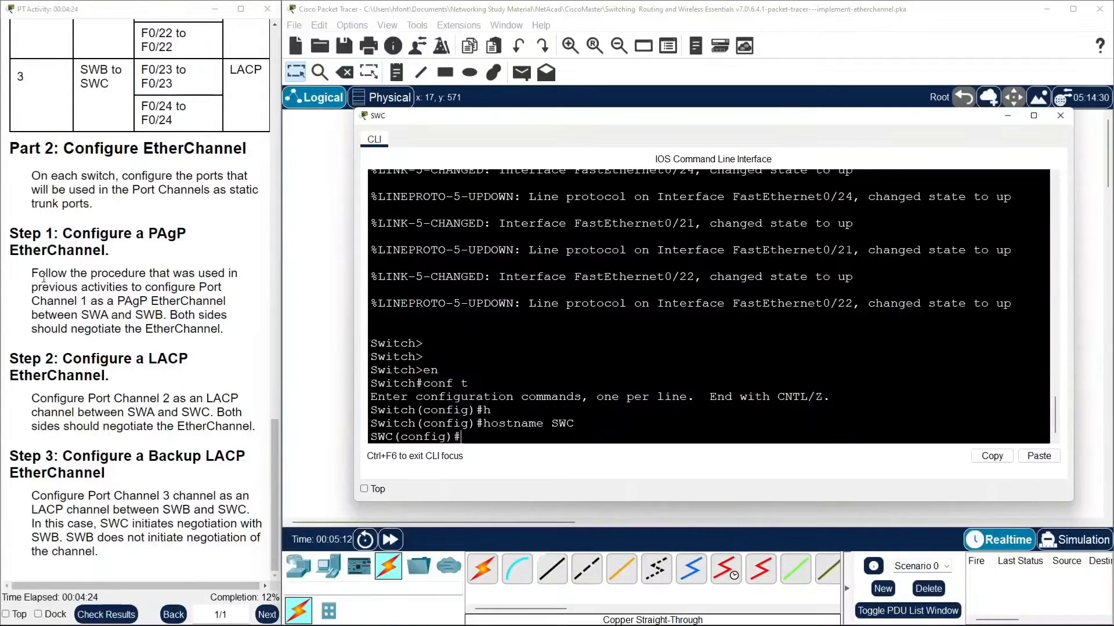
{"action": "left_click_drag", "start_coordinate": [32, 277], "coordinate": [172, 317]}
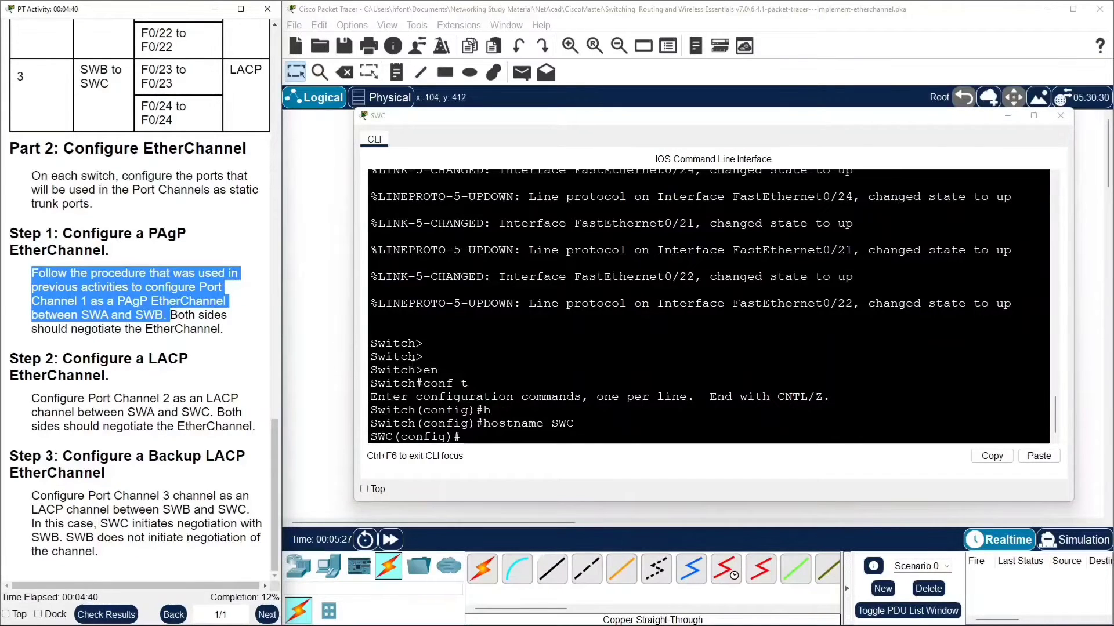
{"action": "left_click", "coordinate": [475, 434]}
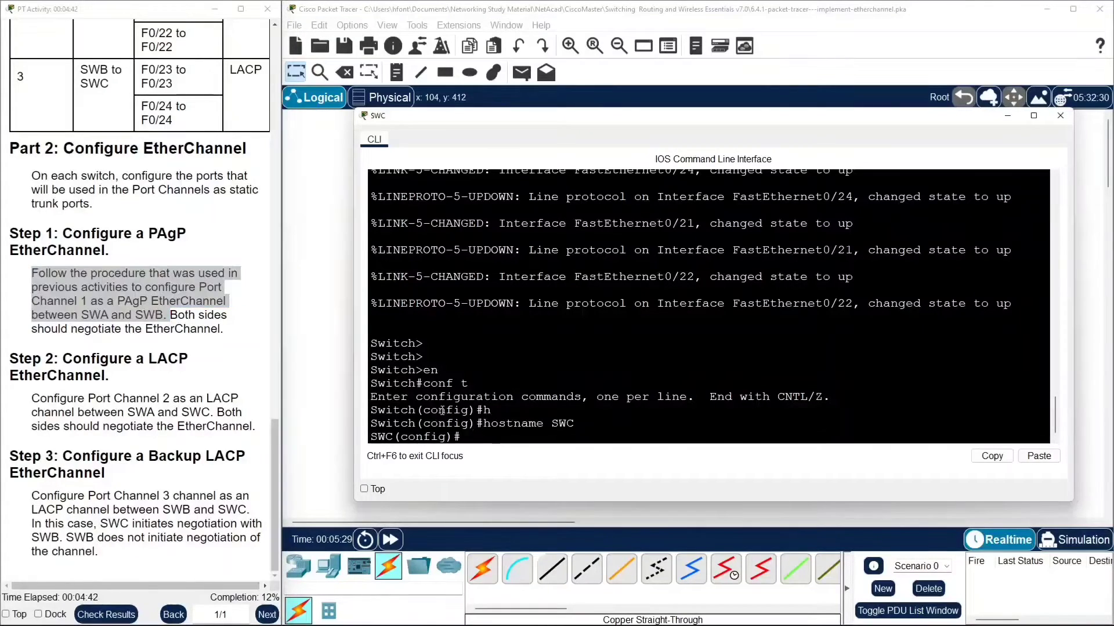
{"action": "left_click", "coordinate": [314, 296]}
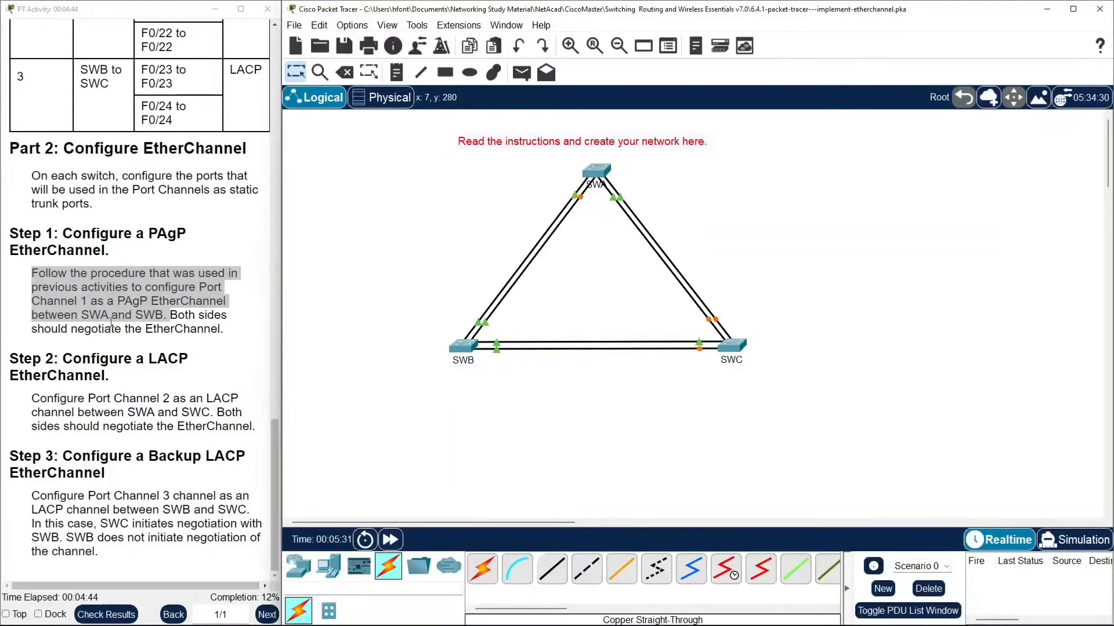
Open SWA's command line and select interfaces GigabitEthernet0/1 to 0/2 as an interface range.
{"action": "left_click", "coordinate": [594, 172]}
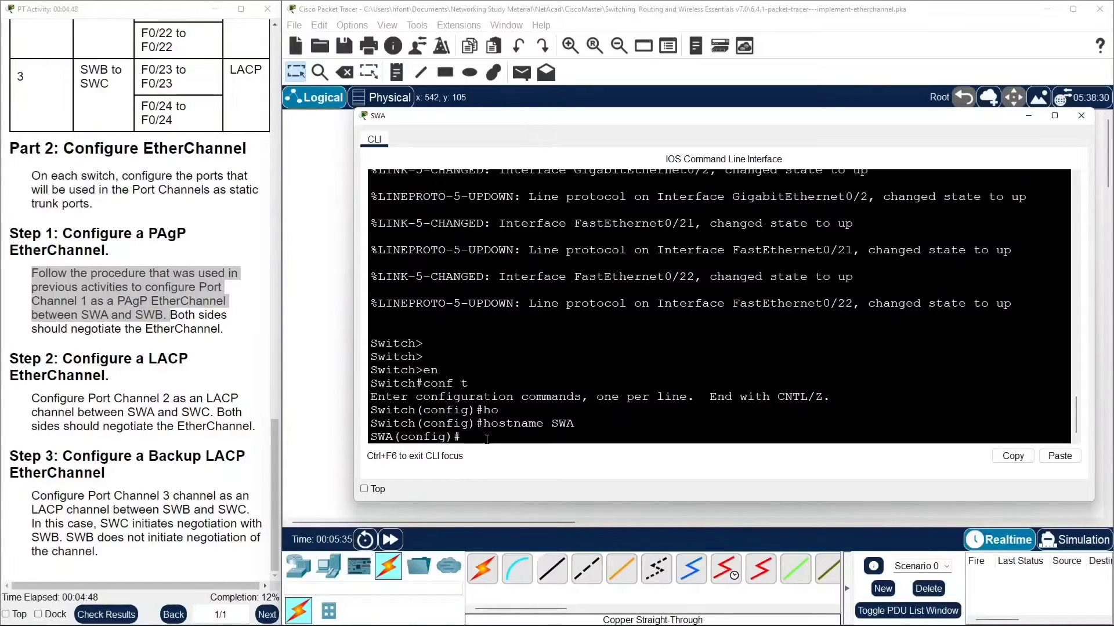
{"action": "key", "text": "Return"}
{"action": "key", "text": "Return"}
{"action": "key", "text": "Return"}
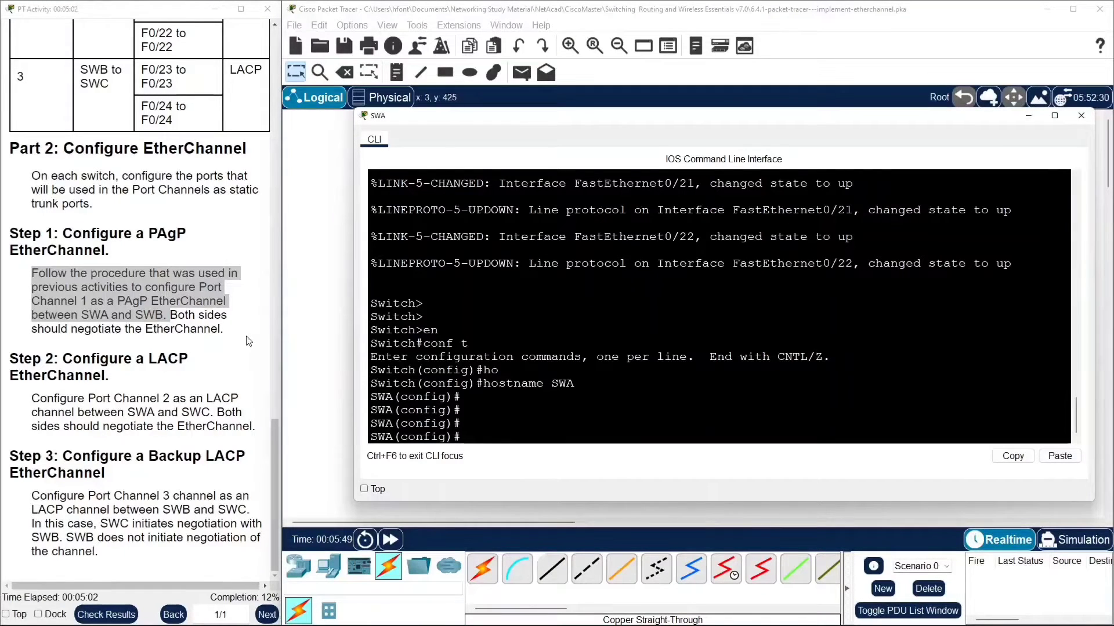
{"action": "scroll", "coordinate": [139, 203], "scroll_direction": "up", "scroll_amount": 4}
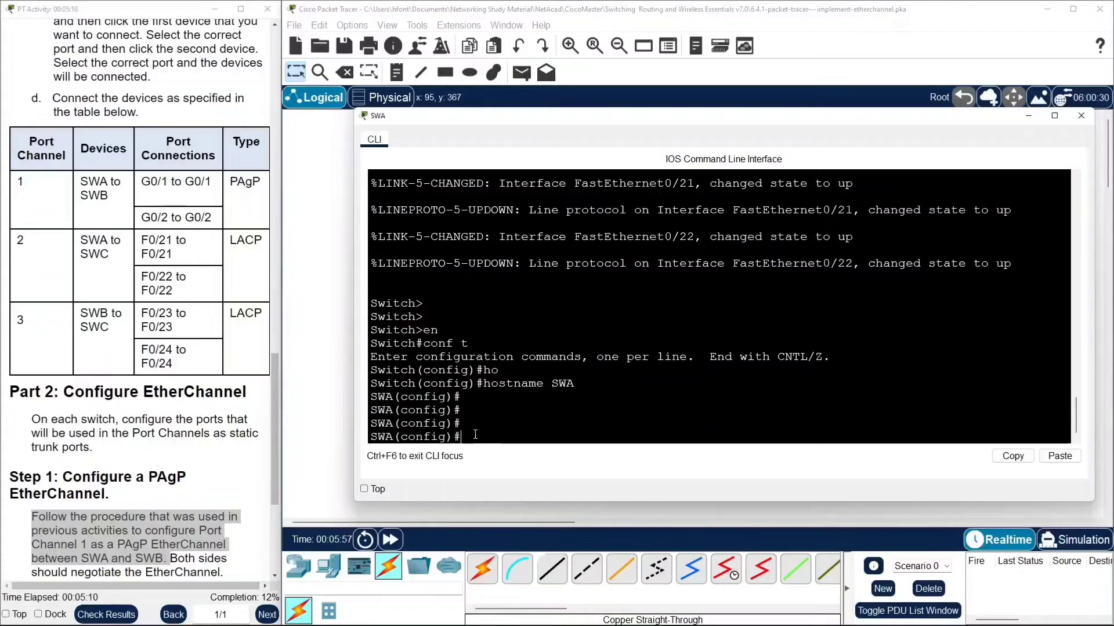
{"action": "type", "text": "interf"}
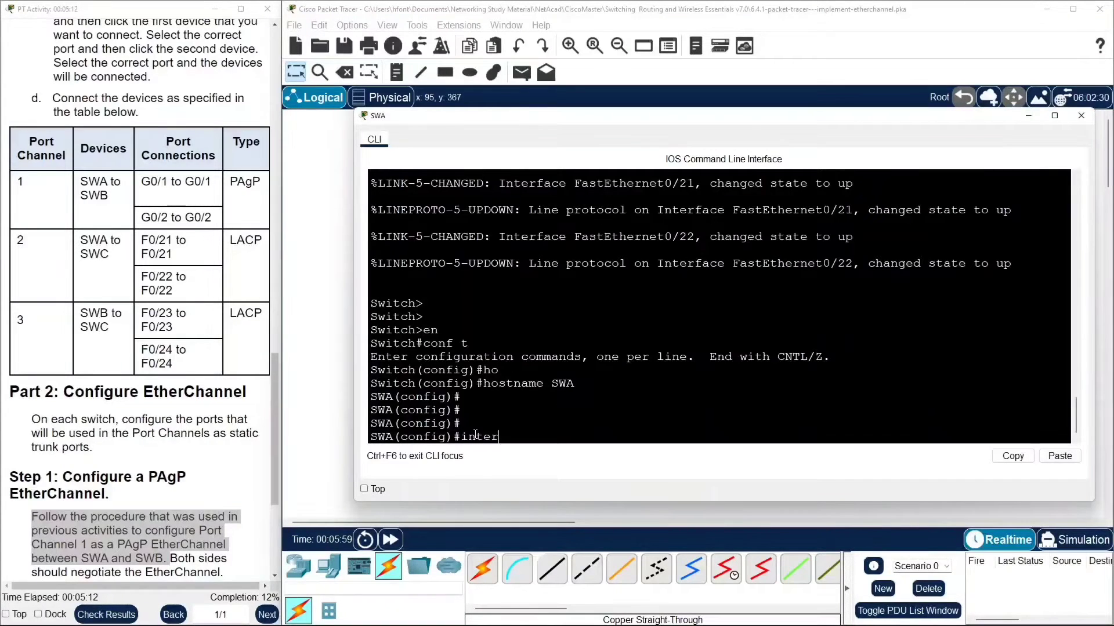
{"action": "key", "text": "Tab"}
{"action": "type", "text": "g"}
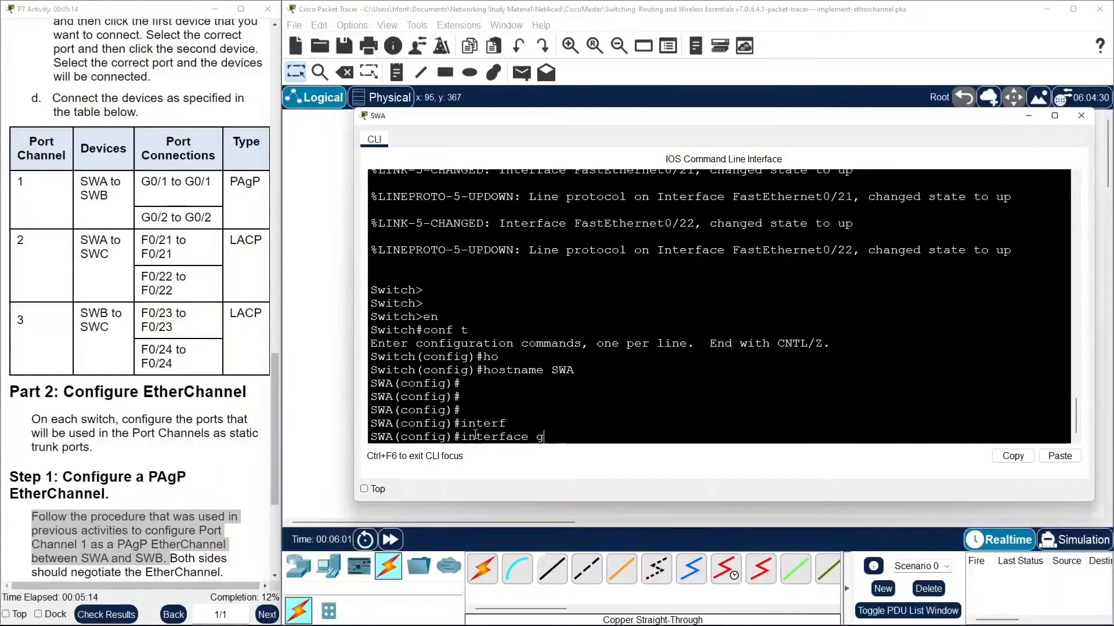
{"action": "type", "text": "0/1"}
{"action": "type", "text": "range"}
{"action": "key", "text": "Return"}
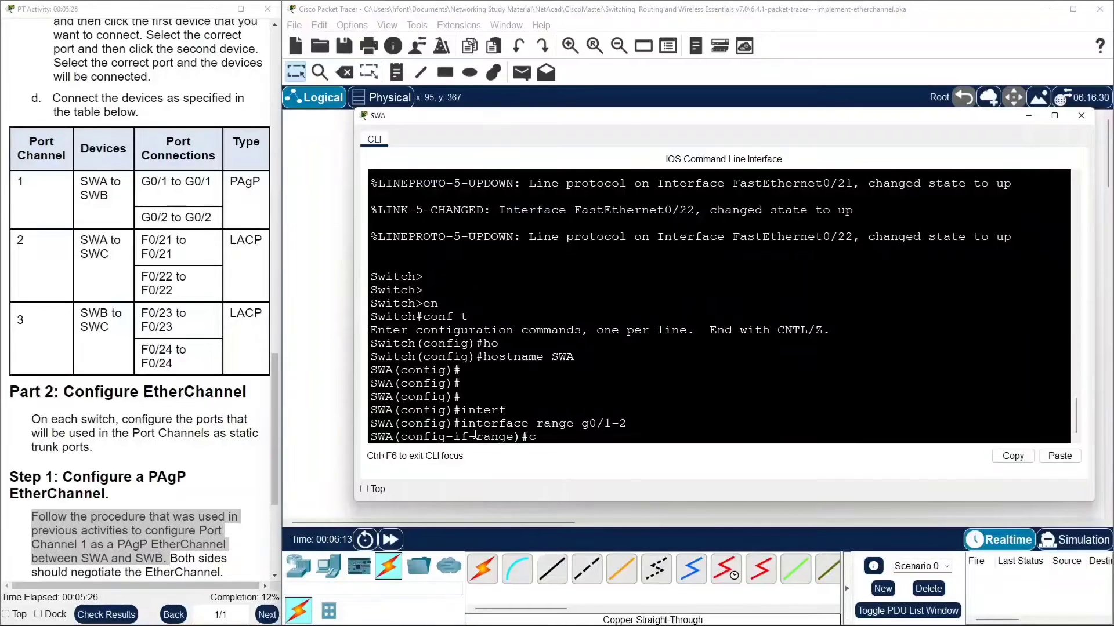
Assign SWA's G0/1–0/2 range to channel group 1 in PAgP desirable mode.
{"action": "type", "text": "hann"}
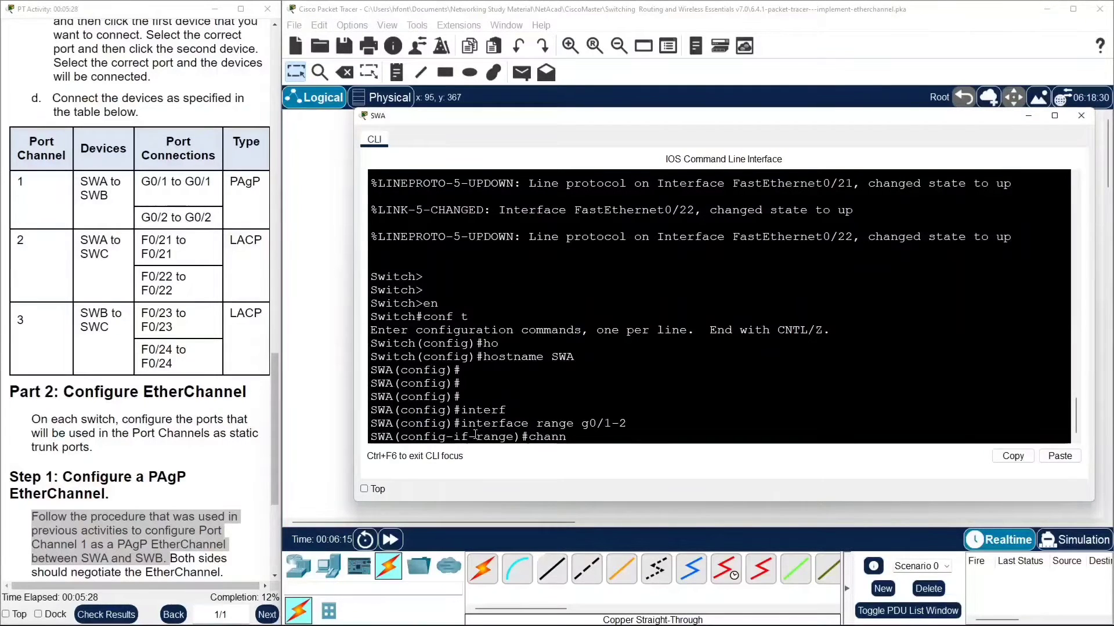
{"action": "type", "text": "e"}
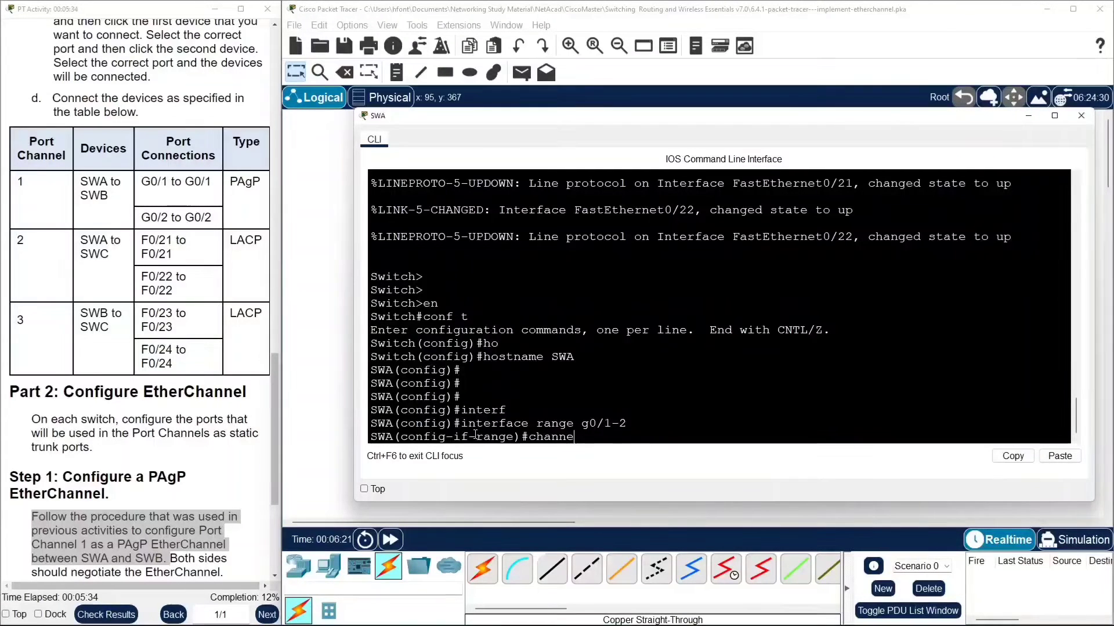
{"action": "type", "text": "l-gr"}
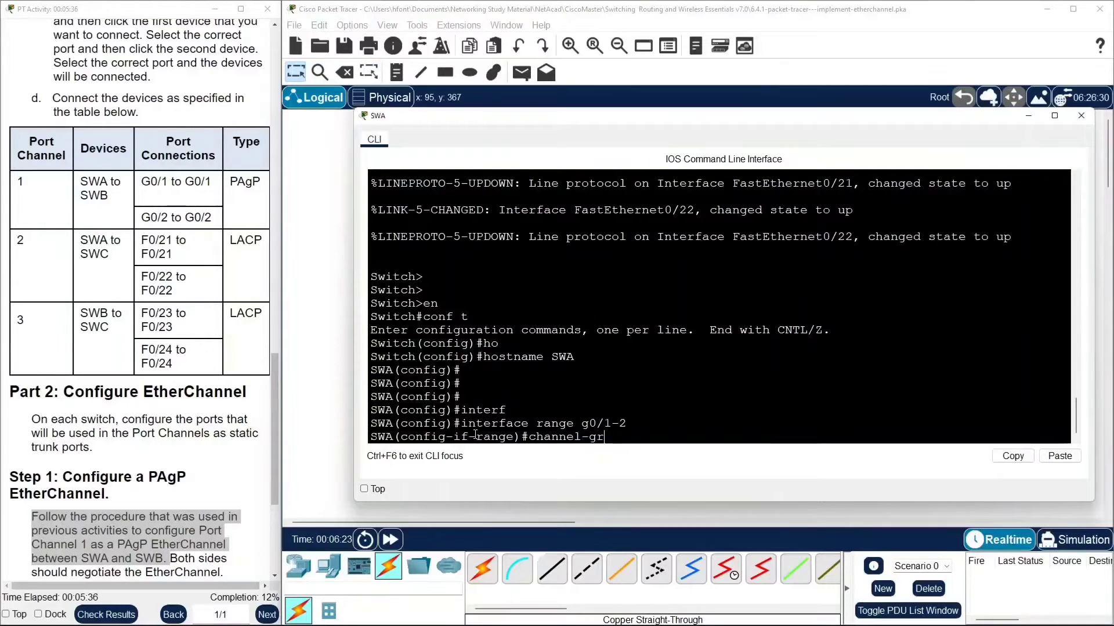
{"action": "type", "text": "oup 1"}
{"action": "scroll", "coordinate": [177, 449], "scroll_direction": "down", "scroll_amount": 3}
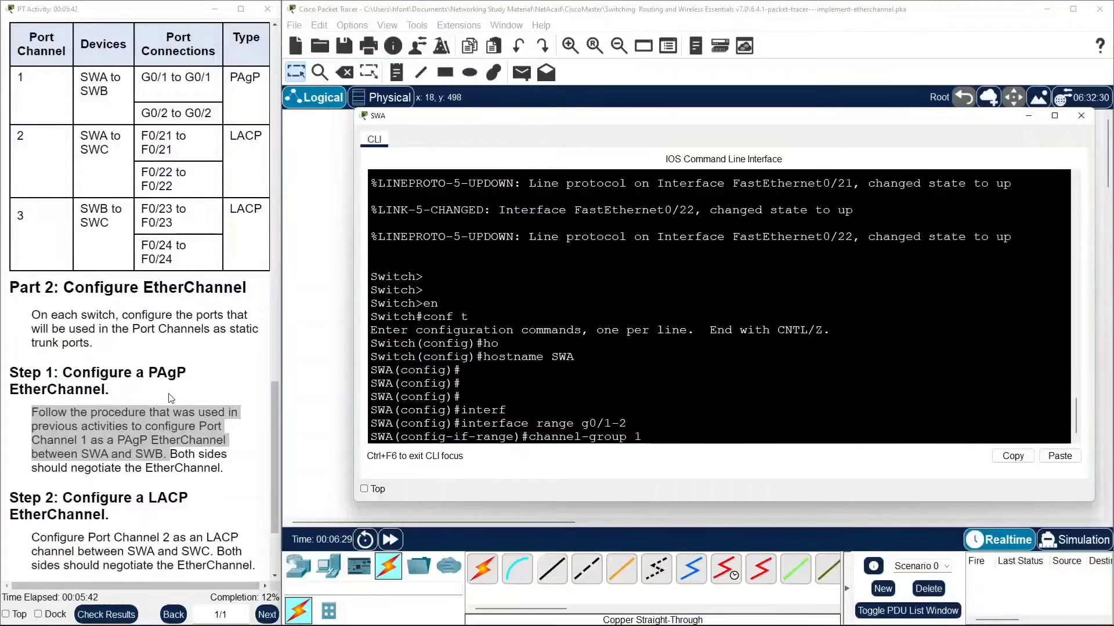
{"action": "scroll", "coordinate": [185, 395], "scroll_direction": "down", "scroll_amount": 1}
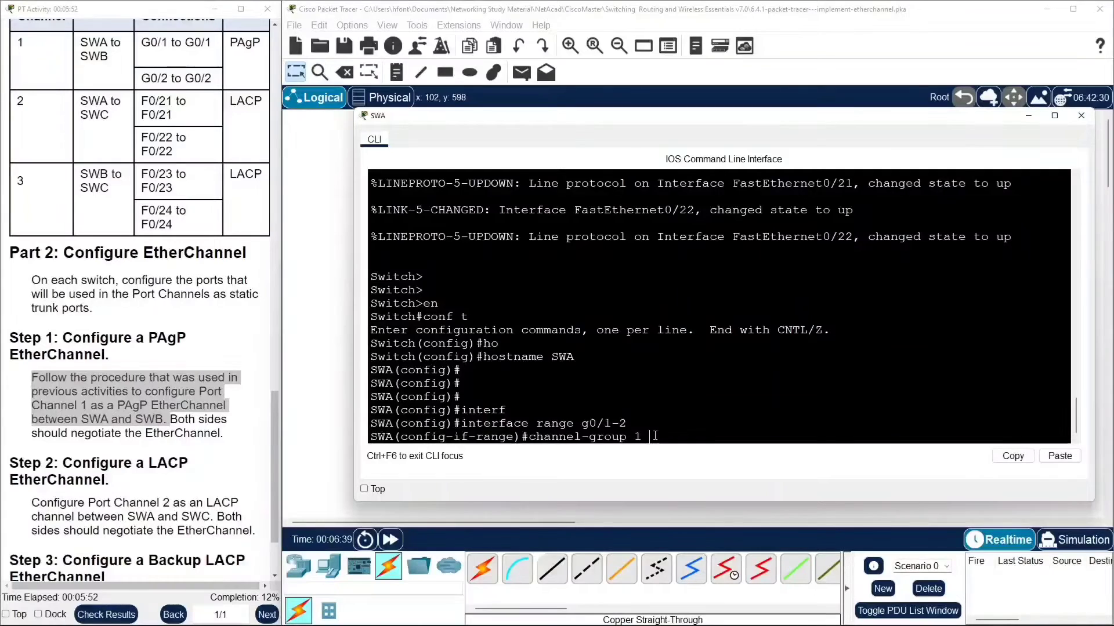
{"action": "type", "text": "de"}
{"action": "key", "text": "Tab"}
{"action": "key", "text": "BackSpace"}
{"action": "key", "text": "BackSpace"}
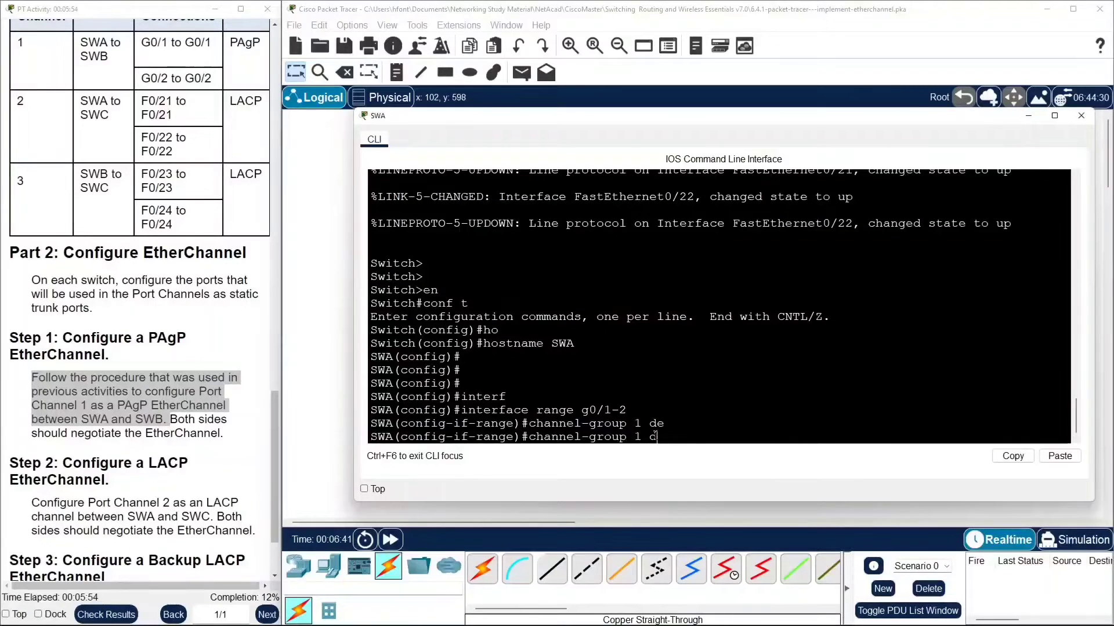
{"action": "type", "text": "mo"}
{"action": "key", "text": "Tab"}
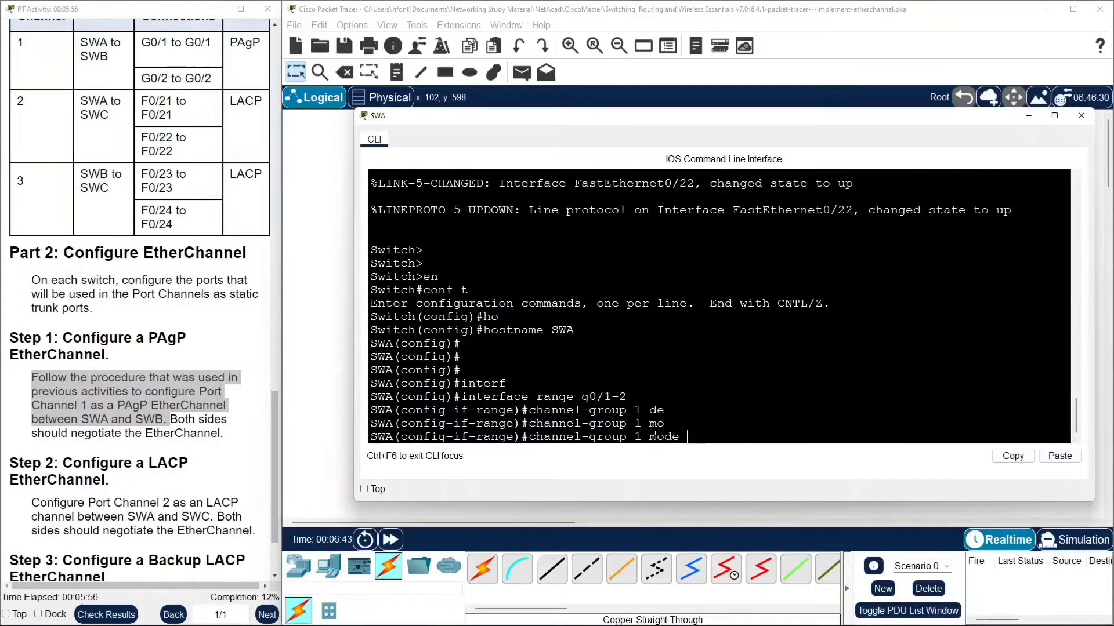
{"action": "type", "text": "des"}
{"action": "key", "text": "Tab"}
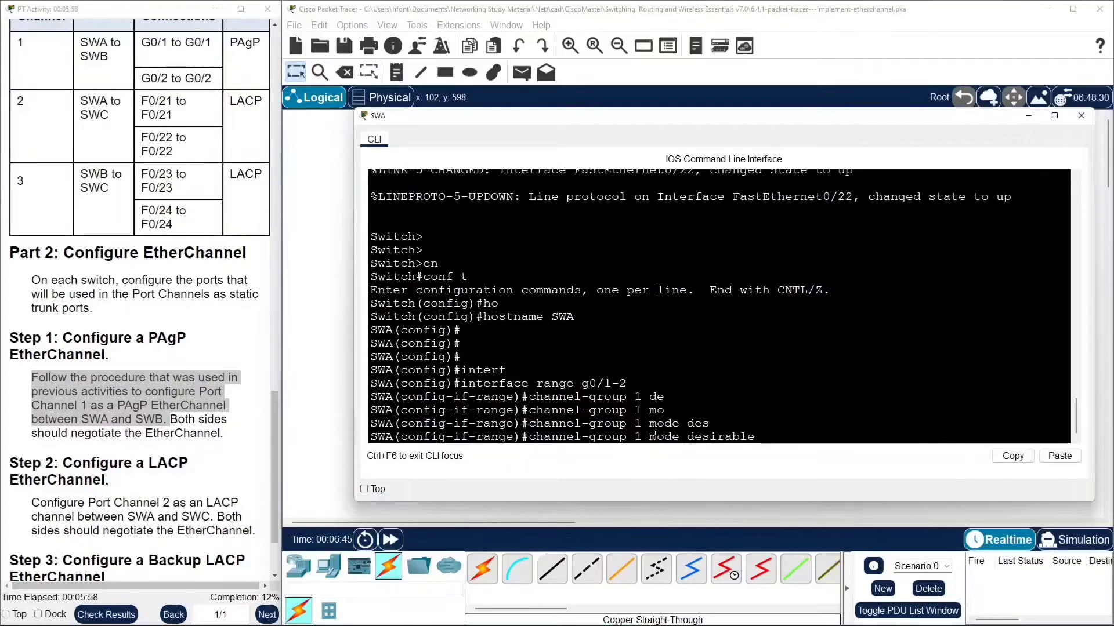
{"action": "key", "text": "Return"}
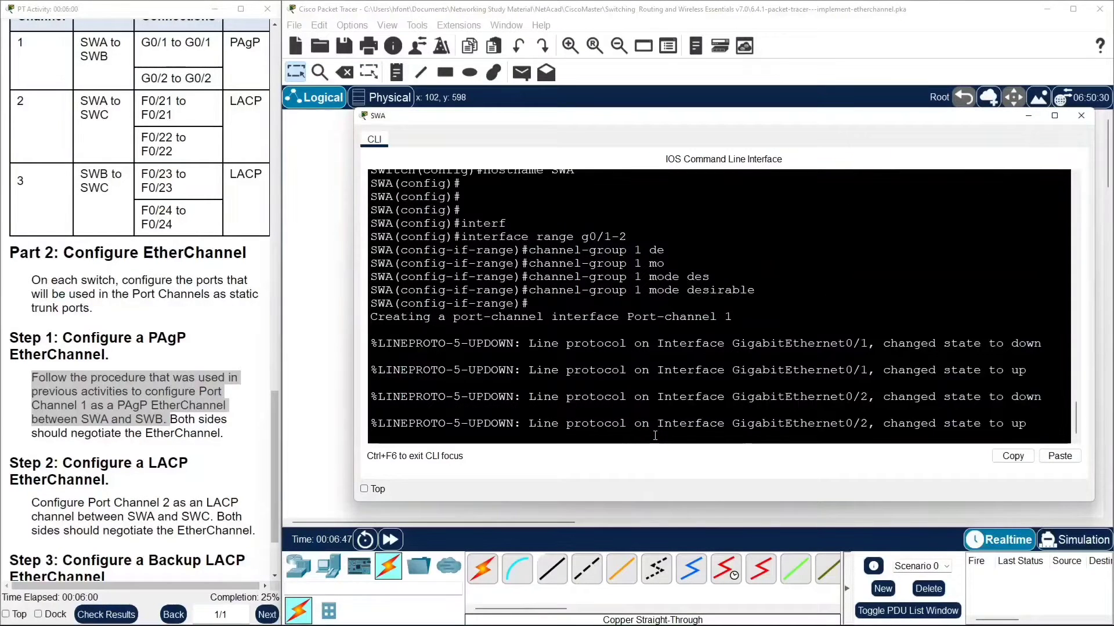
{"action": "key", "text": "Return"}
{"action": "key", "text": "Return"}
{"action": "key", "text": "Return"}
{"action": "key", "text": "Return"}
{"action": "key", "text": "Return"}
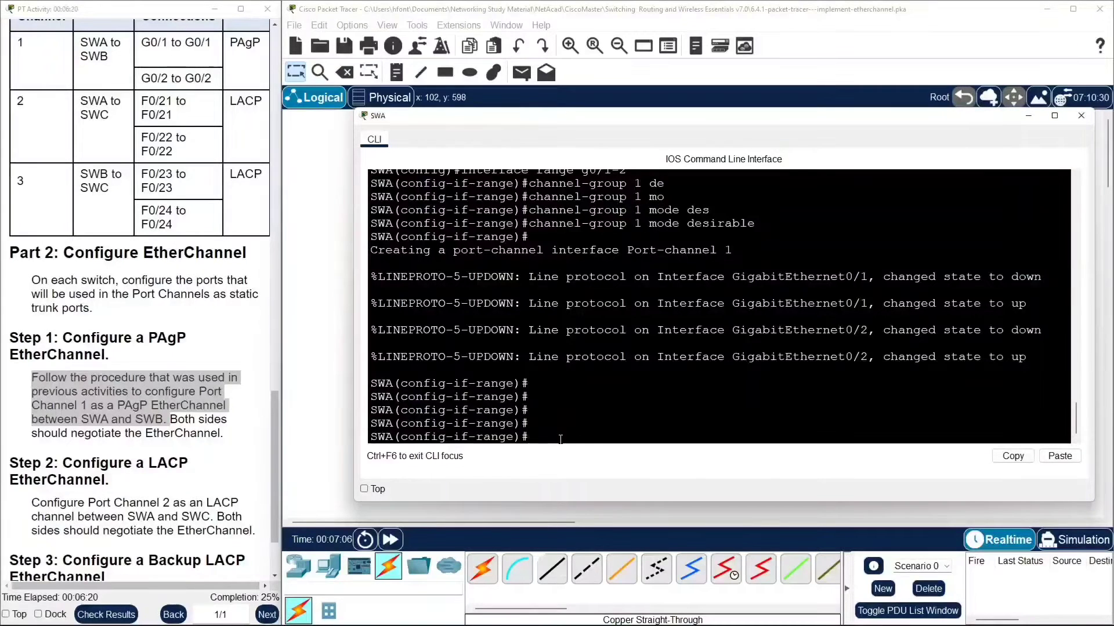
Leave the interface range and enter configuration of interface port-channel 1 on SWA.
{"action": "type", "text": "exit"}
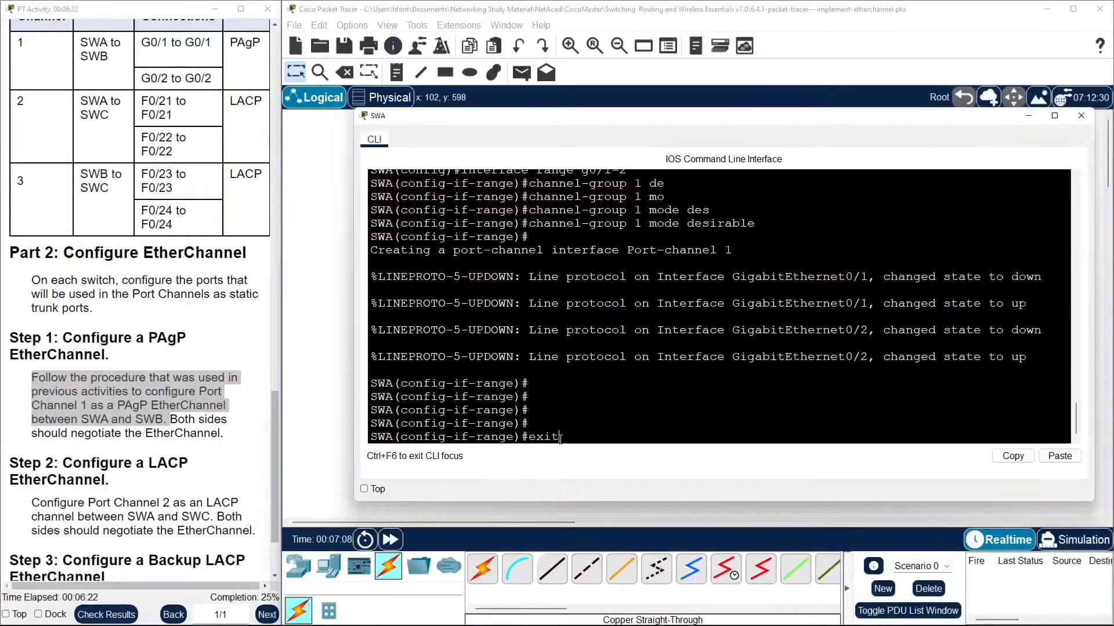
{"action": "key", "text": "Return"}
{"action": "type", "text": "intr"}
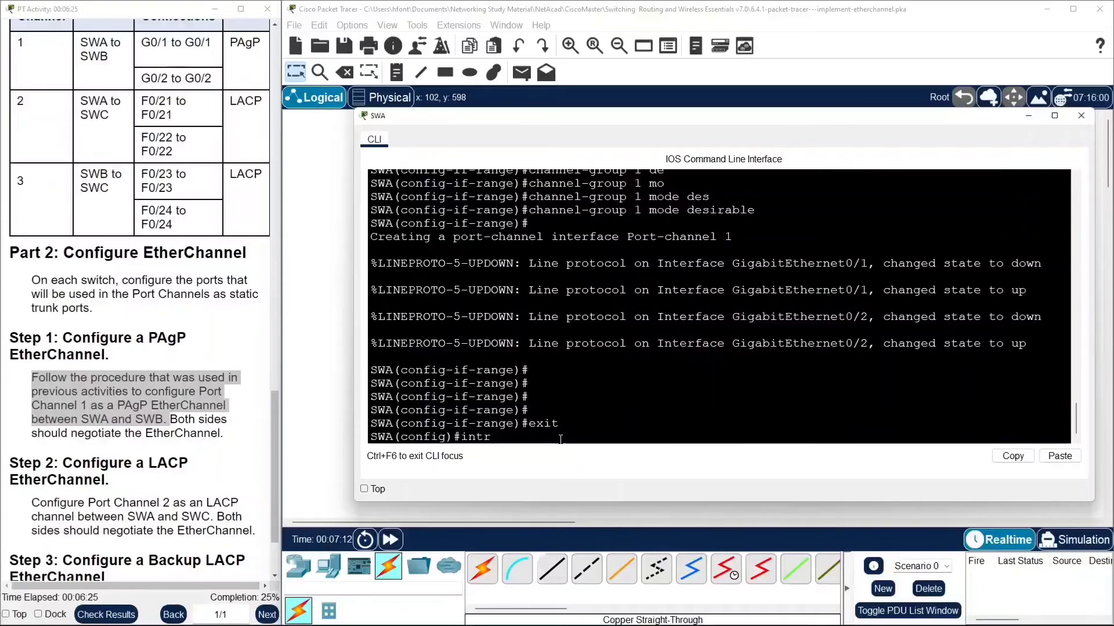
{"action": "key", "text": "BackSpace"}
{"action": "key", "text": "Tab"}
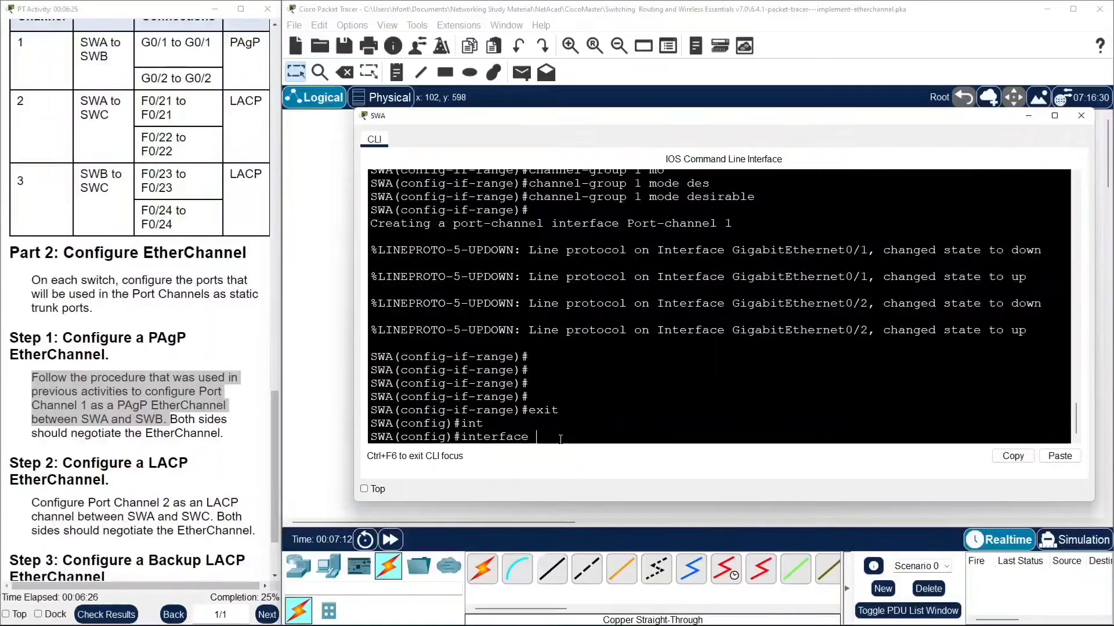
{"action": "type", "text": "po"}
{"action": "key", "text": "Tab"}
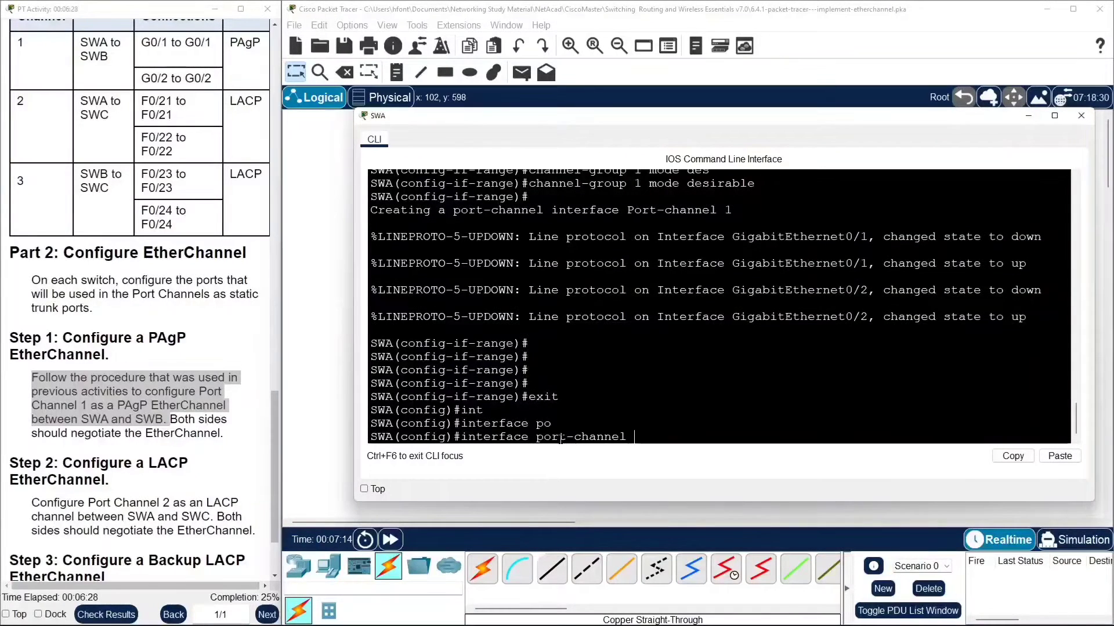
{"action": "type", "text": "1"}
{"action": "key", "text": "Return"}
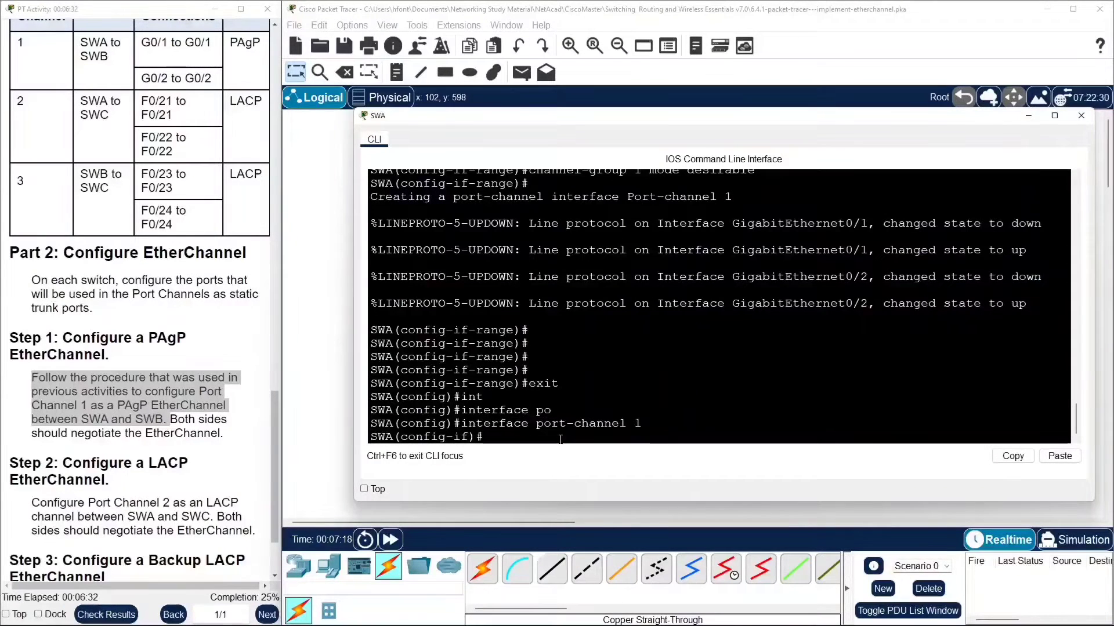
Set SWA's port-channel 1 to switchport mode trunk.
{"action": "type", "text": "sw"}
{"action": "key", "text": "Tab"}
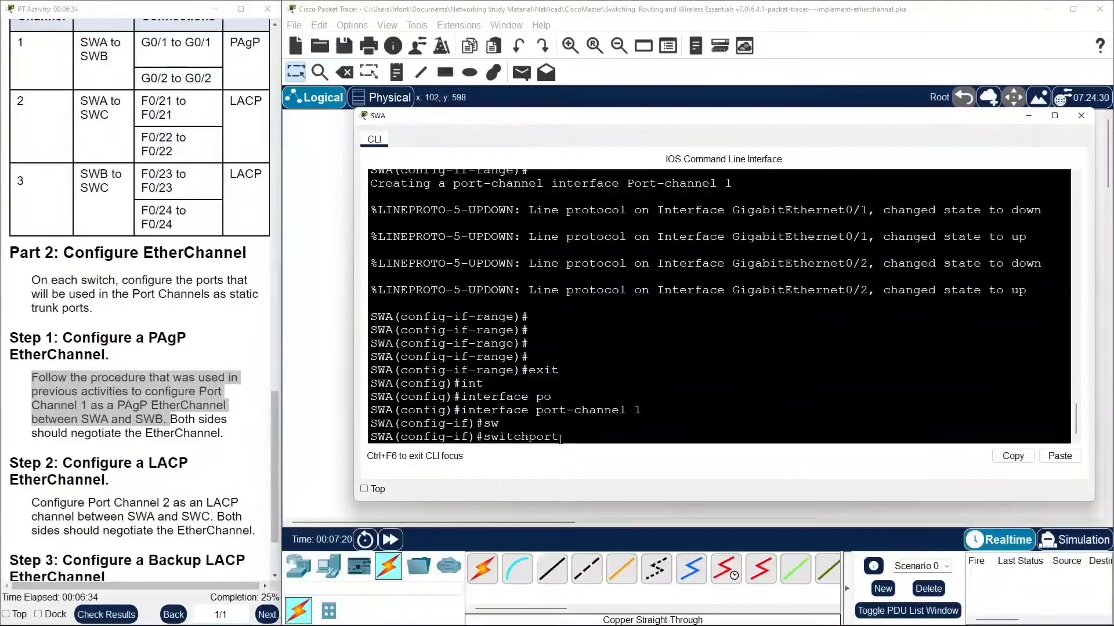
{"action": "type", "text": "tr"}
{"action": "key", "text": "Tab"}
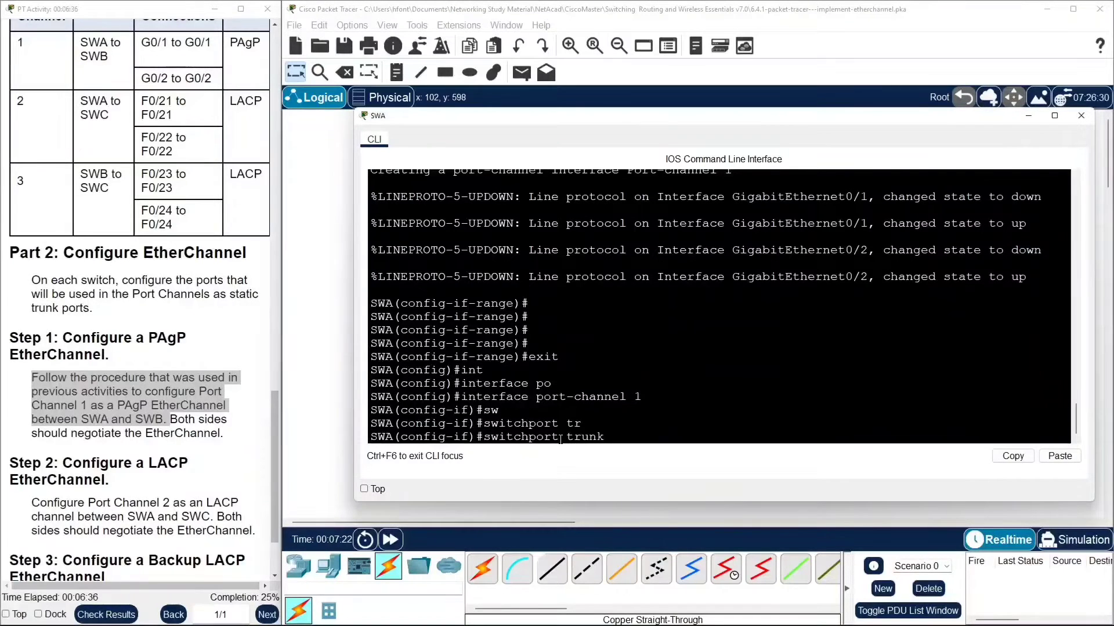
{"action": "key", "text": "Return"}
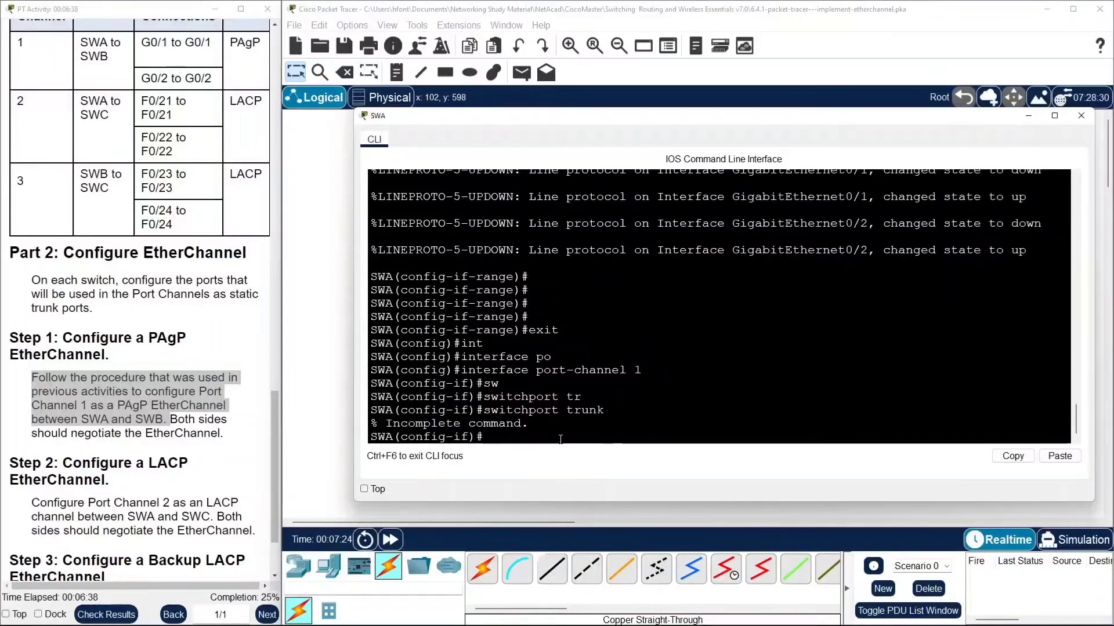
{"action": "key", "text": "Up"}
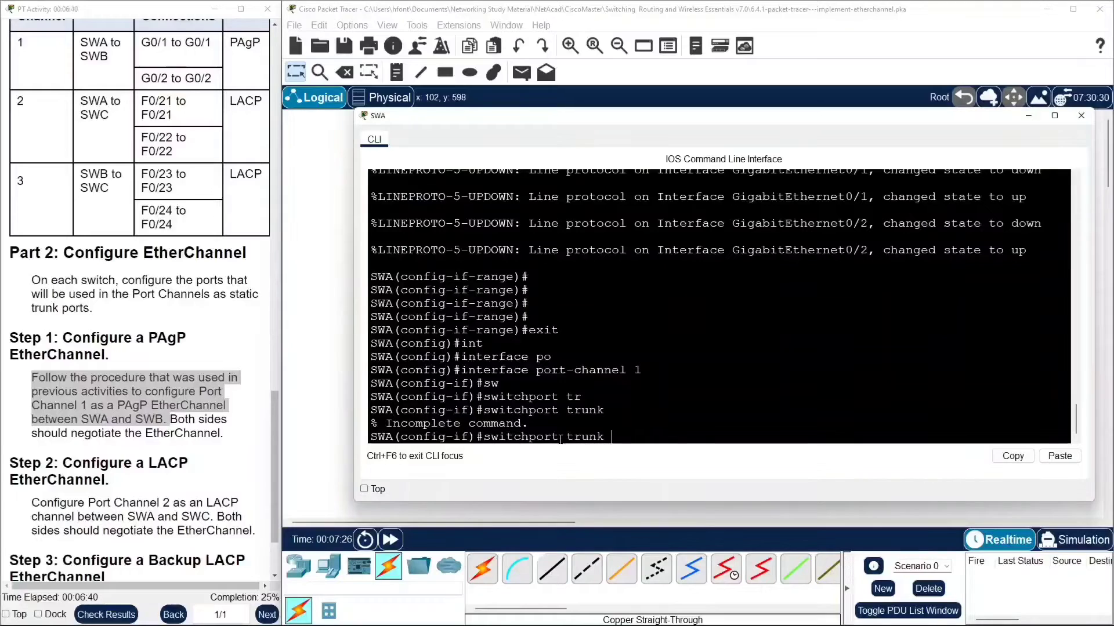
{"action": "key", "text": "BackSpace"}
{"action": "key", "text": "BackSpace"}
{"action": "key", "text": "BackSpace"}
{"action": "key", "text": "BackSpace"}
{"action": "key", "text": "BackSpace"}
{"action": "key", "text": "BackSpace"}
{"action": "type", "text": "m"}
{"action": "key", "text": "Tab"}
{"action": "type", "text": "tr"}
{"action": "key", "text": "Tab"}
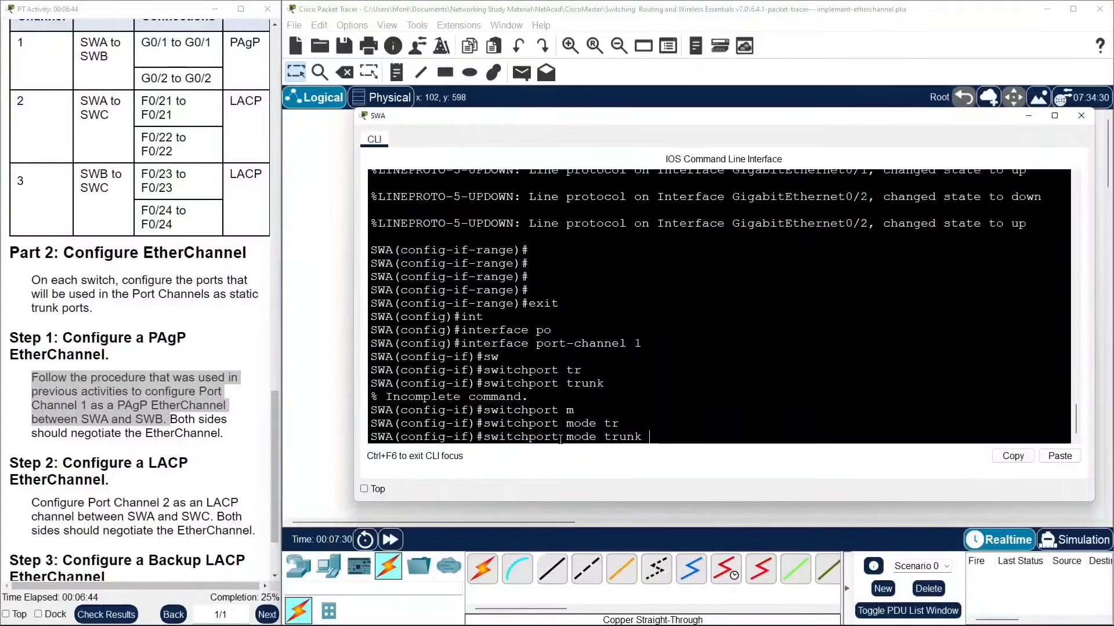
{"action": "key", "text": "Return"}
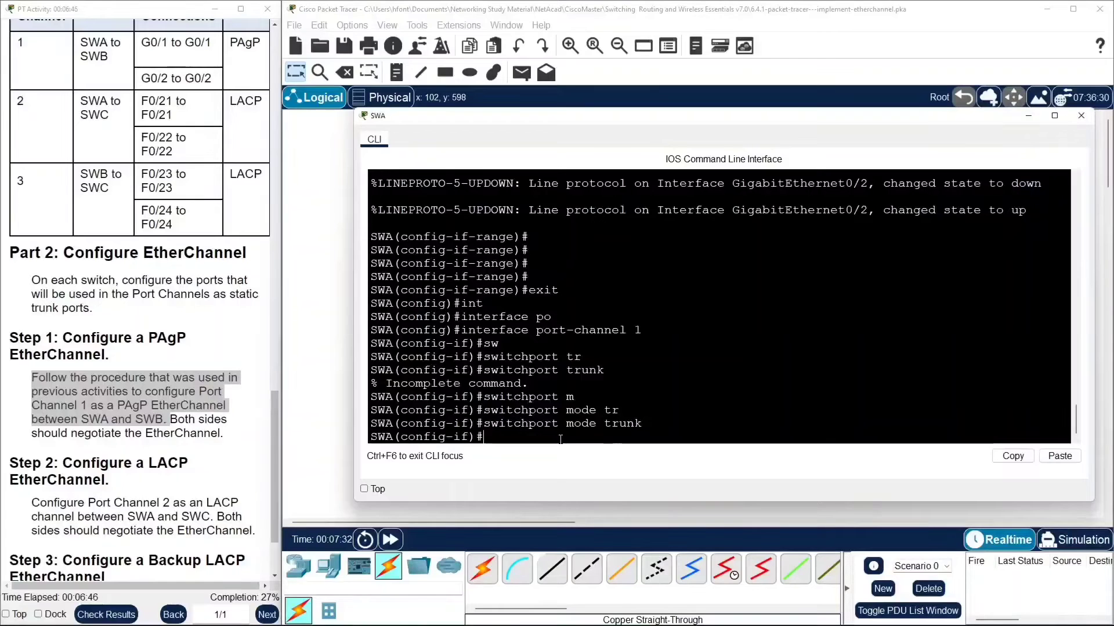
Disable trunk negotiation with switchport nonegotiate on port-channel 1, then close SWA's command line window.
{"action": "type", "text": "sw"}
{"action": "key", "text": "Tab"}
{"action": "type", "text": "n"}
{"action": "key", "text": "Tab"}
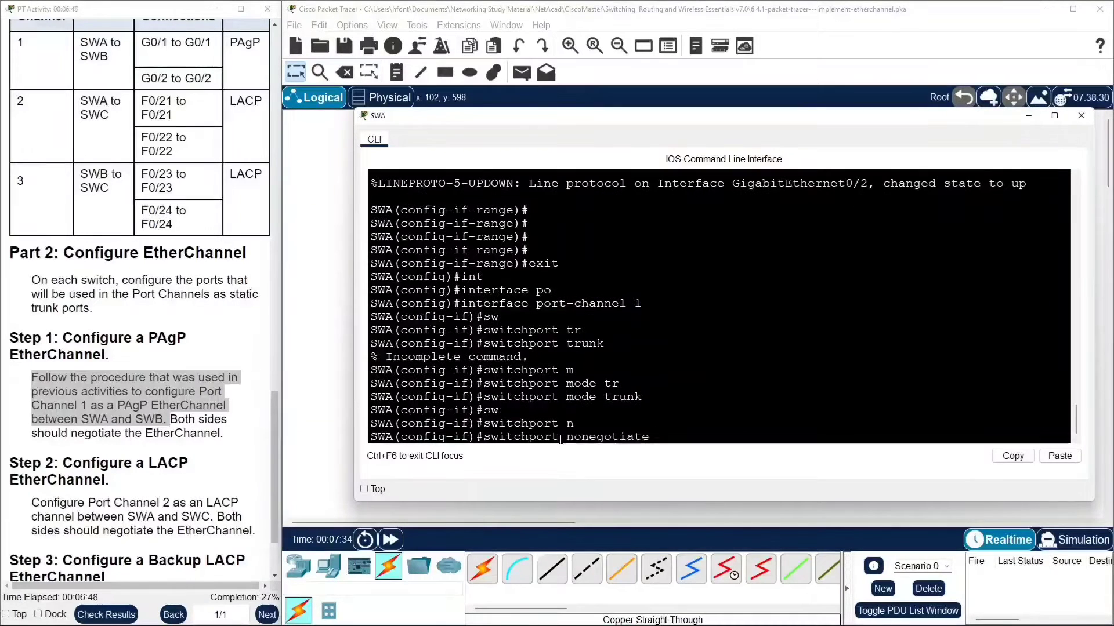
{"action": "key", "text": "Return"}
{"action": "key", "text": "Return"}
{"action": "key", "text": "Return"}
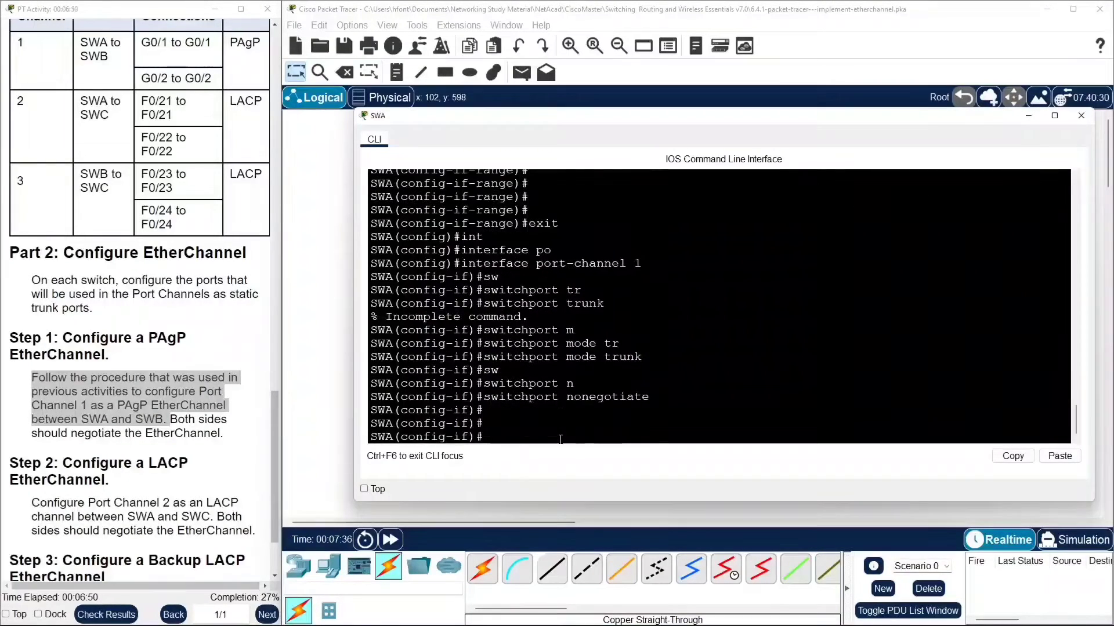
{"action": "left_click", "coordinate": [315, 302]}
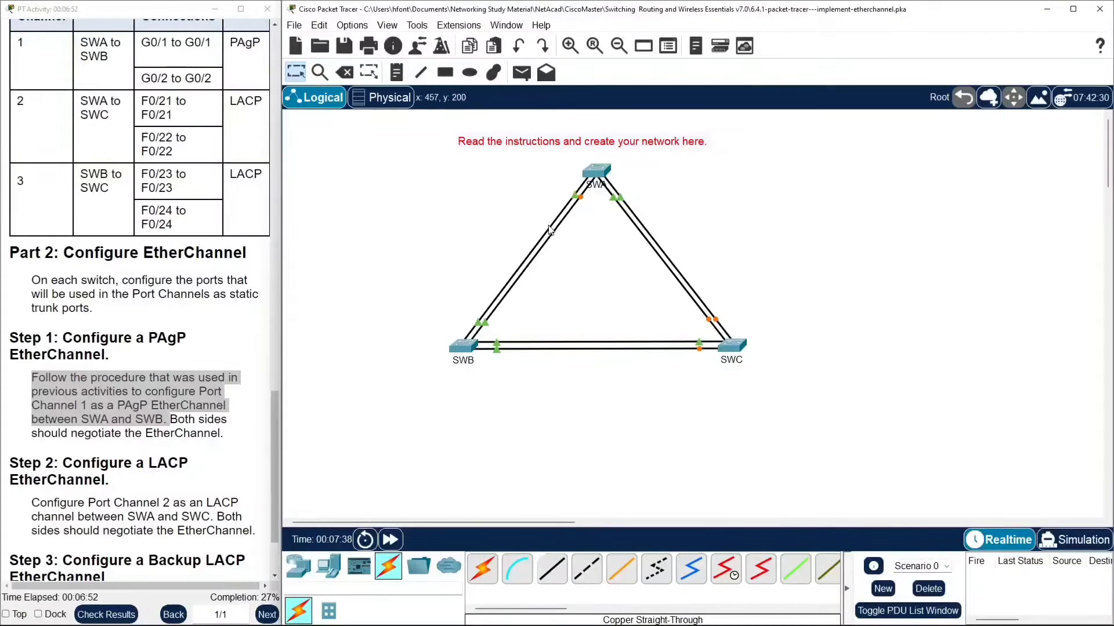
Open SWB's command line and select interfaces GigabitEthernet0/1 to 0/2 as an interface range.
{"action": "left_click", "coordinate": [462, 347]}
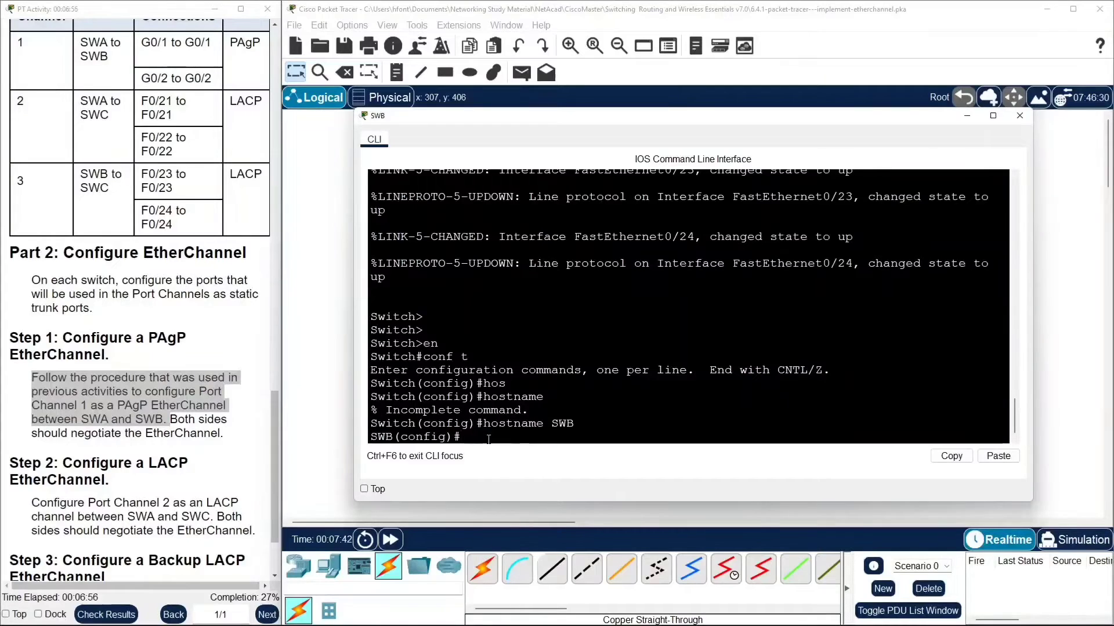
{"action": "type", "text": "terface range"}
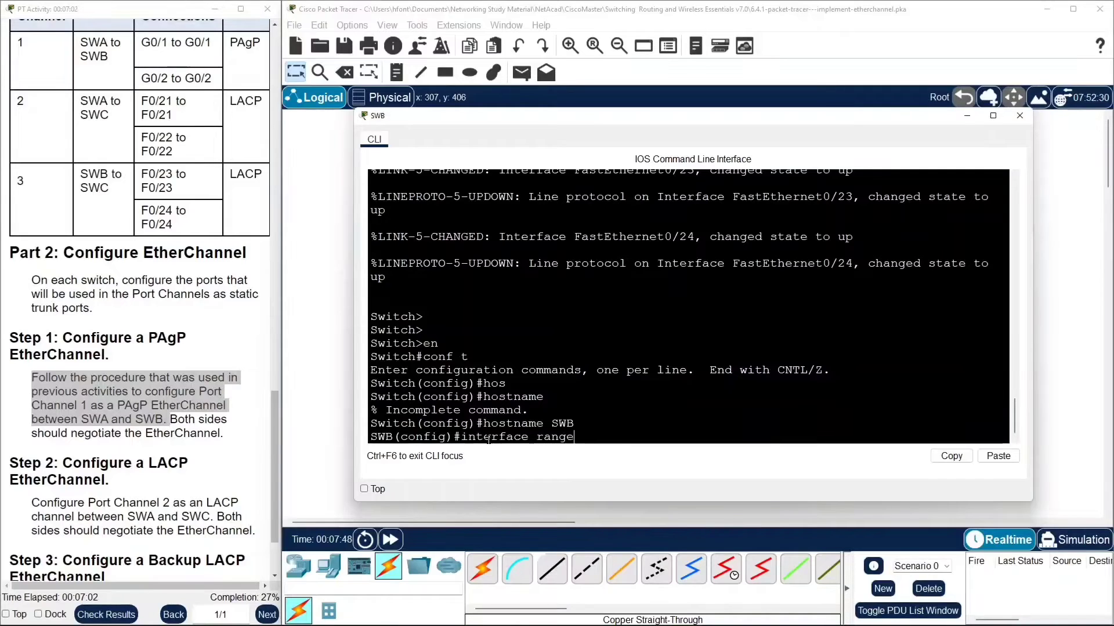
{"action": "type", "text": " g0"}
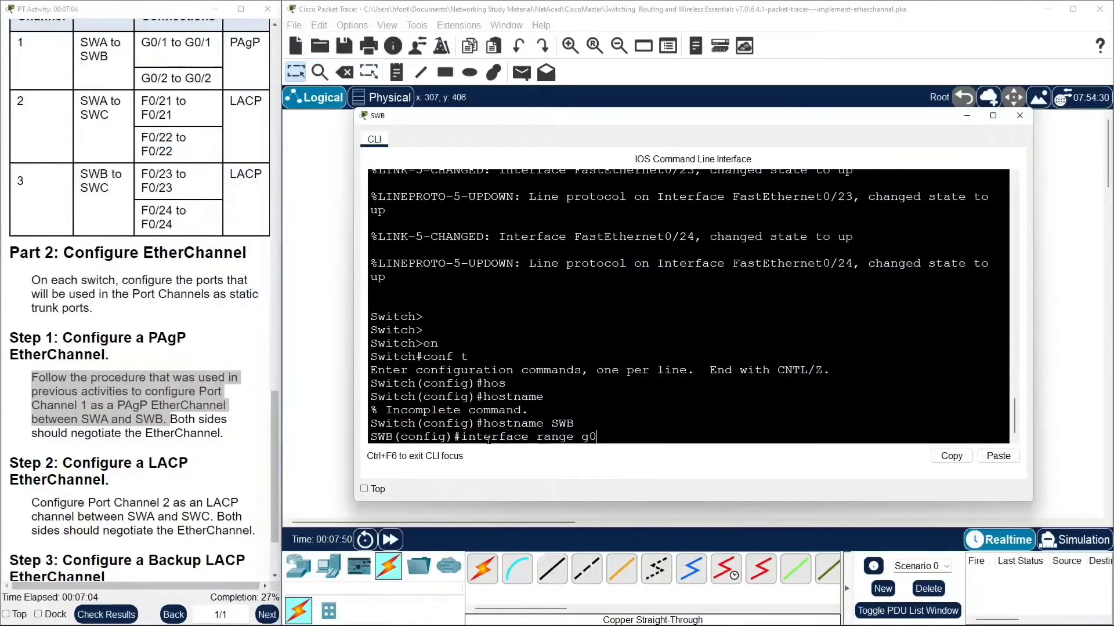
{"action": "type", "text": "/1-2"}
{"action": "key", "text": "Return"}
Assign SWB's interface range G0/1–0/2 to channel-group 1 in mode desirable.
{"action": "type", "text": "config-if-range)#c"}
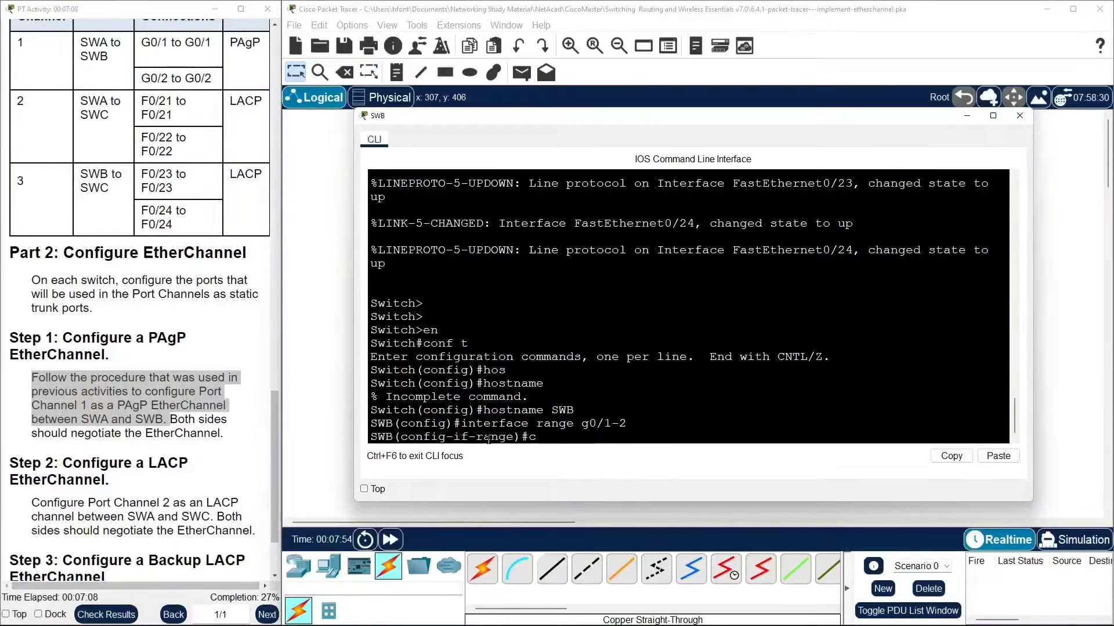
{"action": "type", "text": "hannel-"}
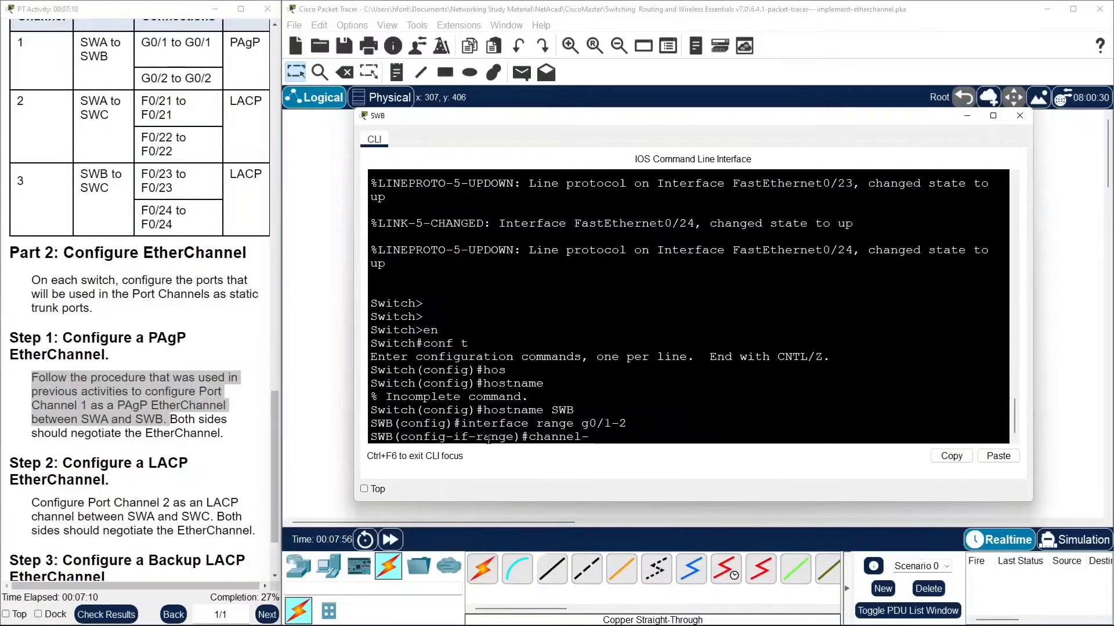
{"action": "type", "text": "gro"}
{"action": "type", "text": "u"}
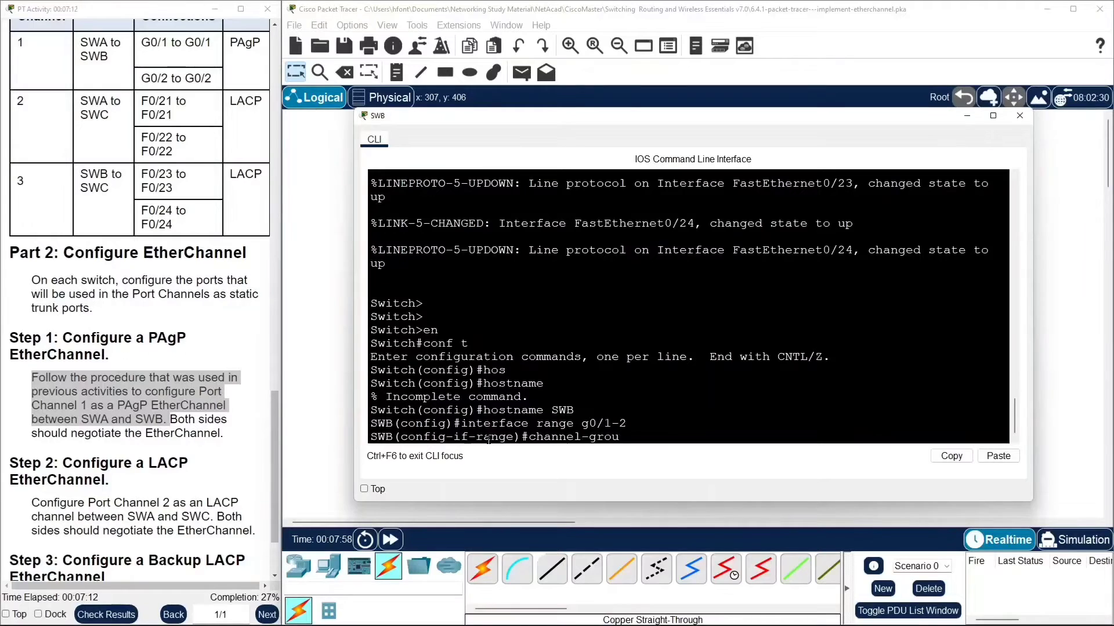
{"action": "type", "text": "p 1"}
{"action": "key", "text": "Return"}
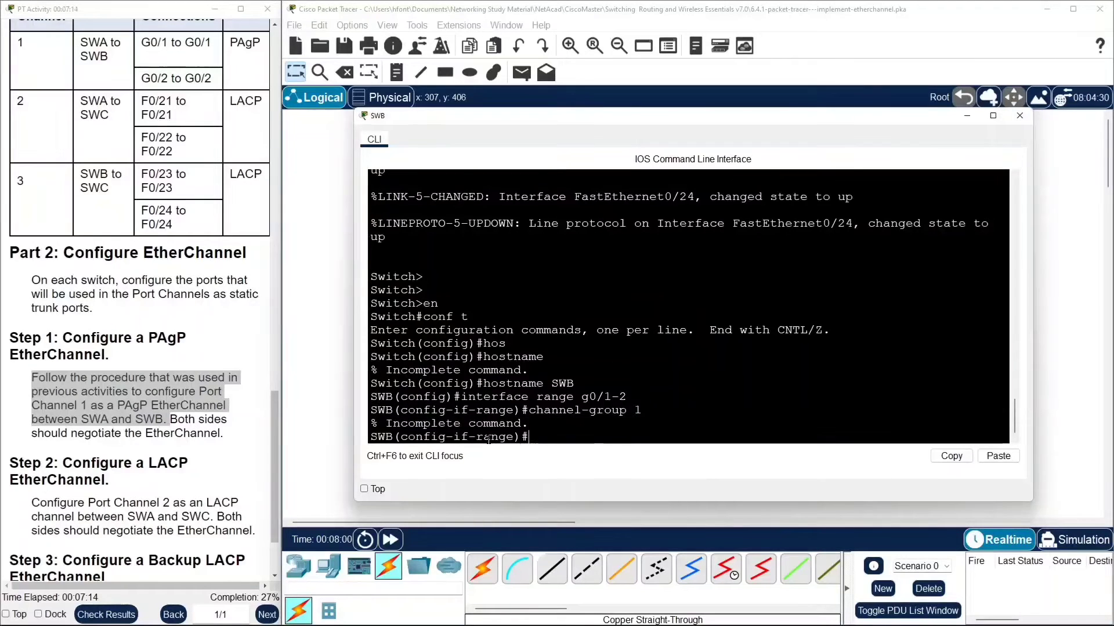
{"action": "key", "text": "Up"}
{"action": "type", "text": "m"}
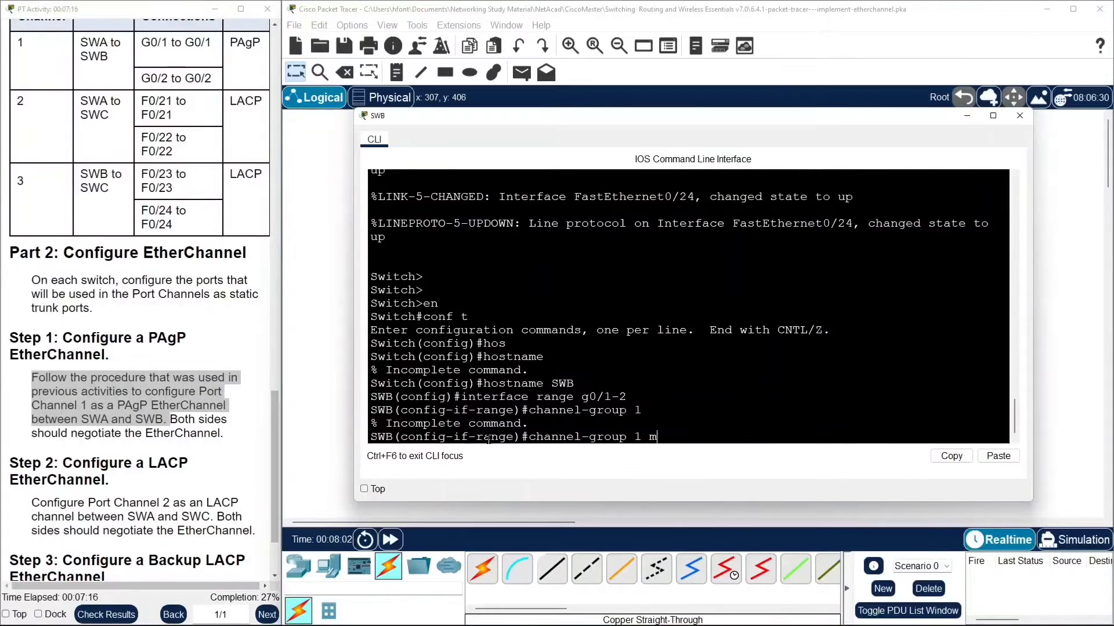
{"action": "type", "text": "o"}
{"action": "key", "text": "Tab"}
{"action": "type", "text": "des"}
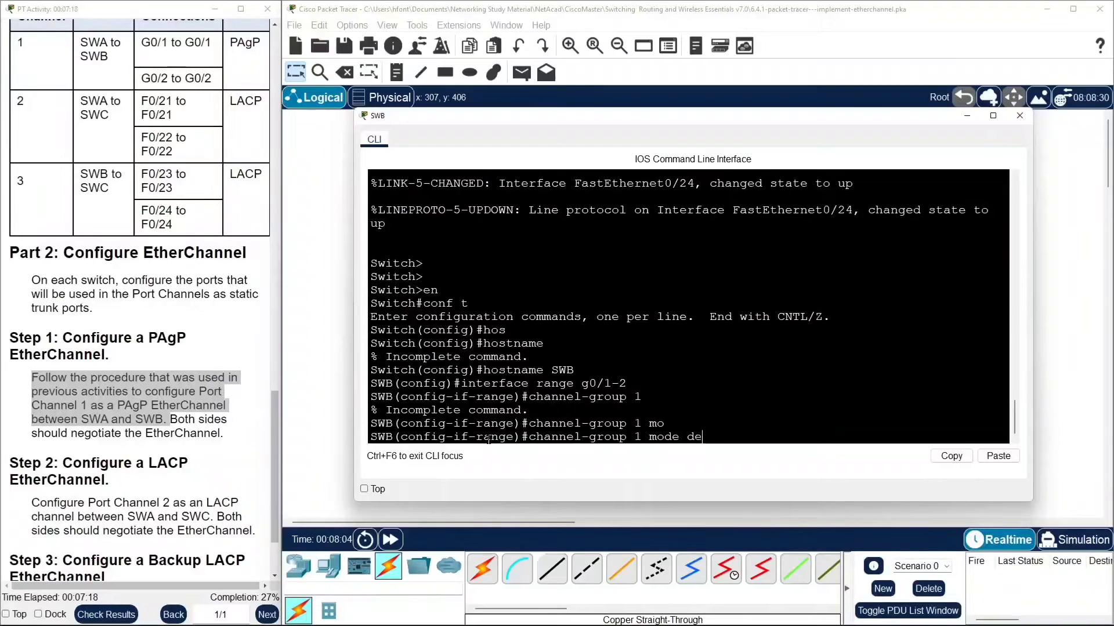
{"action": "key", "text": "Tab"}
{"action": "key", "text": "Return"}
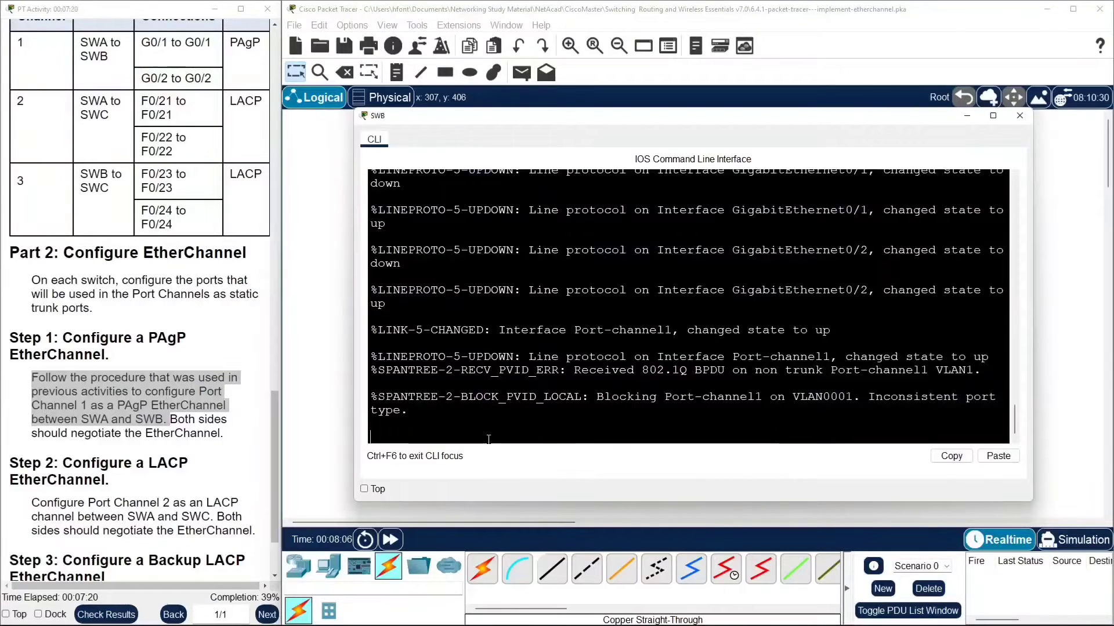
Leave the interface range and enter configuration of interface port-channel 1 on SWB.
{"action": "key", "text": "Return"}
{"action": "key", "text": "Return"}
{"action": "key", "text": "Return"}
{"action": "type", "text": "en"}
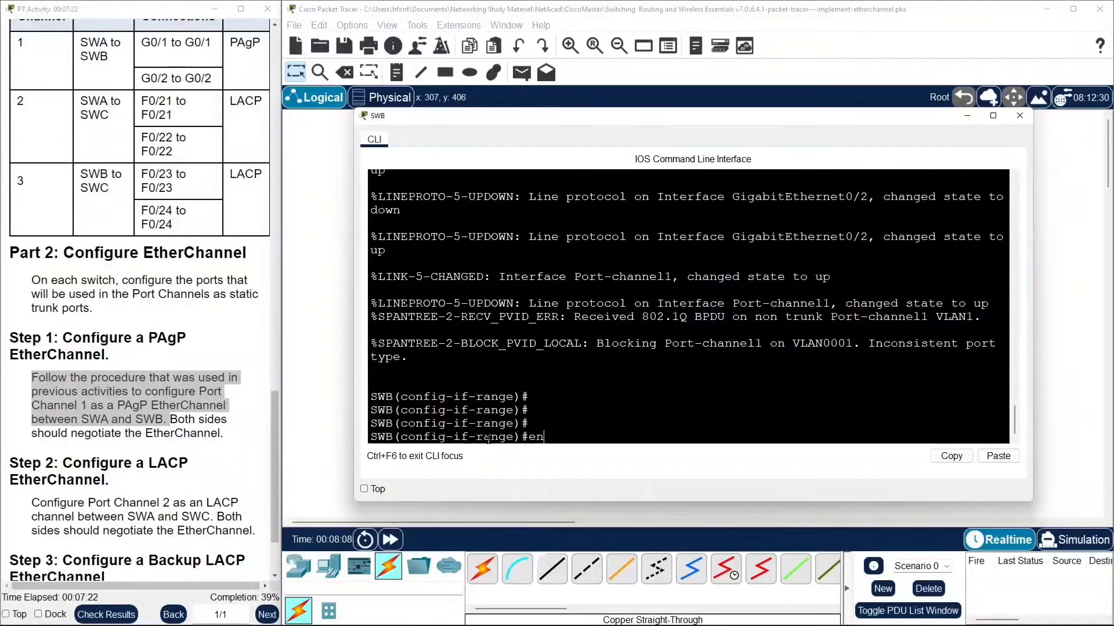
{"action": "key", "text": "BackSpace"}
{"action": "key", "text": "BackSpace"}
{"action": "type", "text": "exit"}
{"action": "key", "text": "Return"}
{"action": "type", "text": "config)#c"}
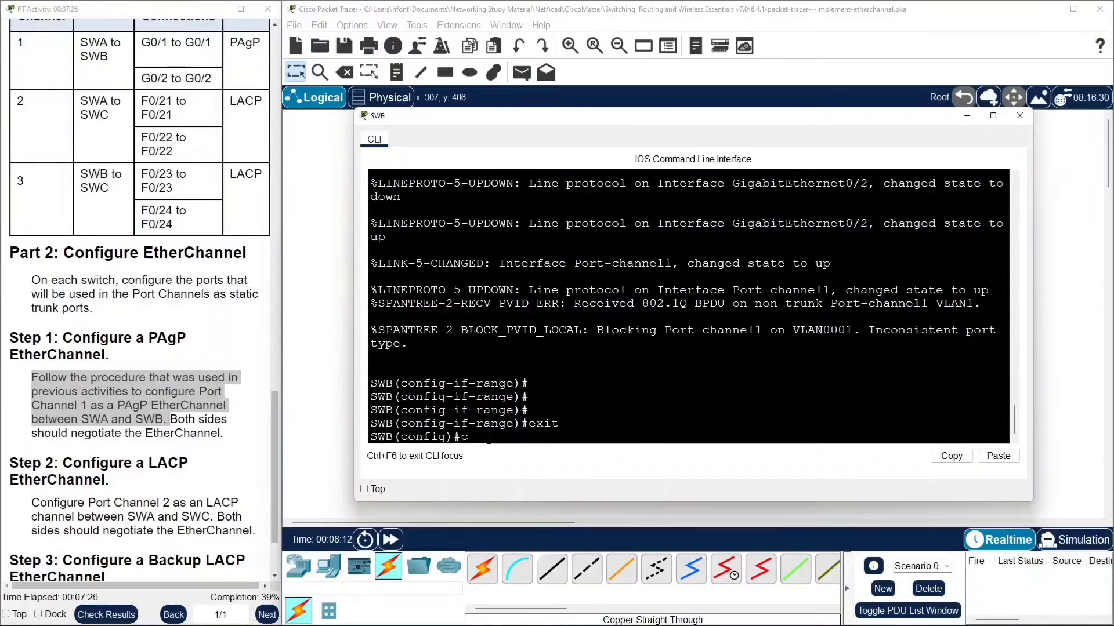
{"action": "key", "text": "BackSpace"}
{"action": "type", "text": "in"}
{"action": "key", "text": "Tab"}
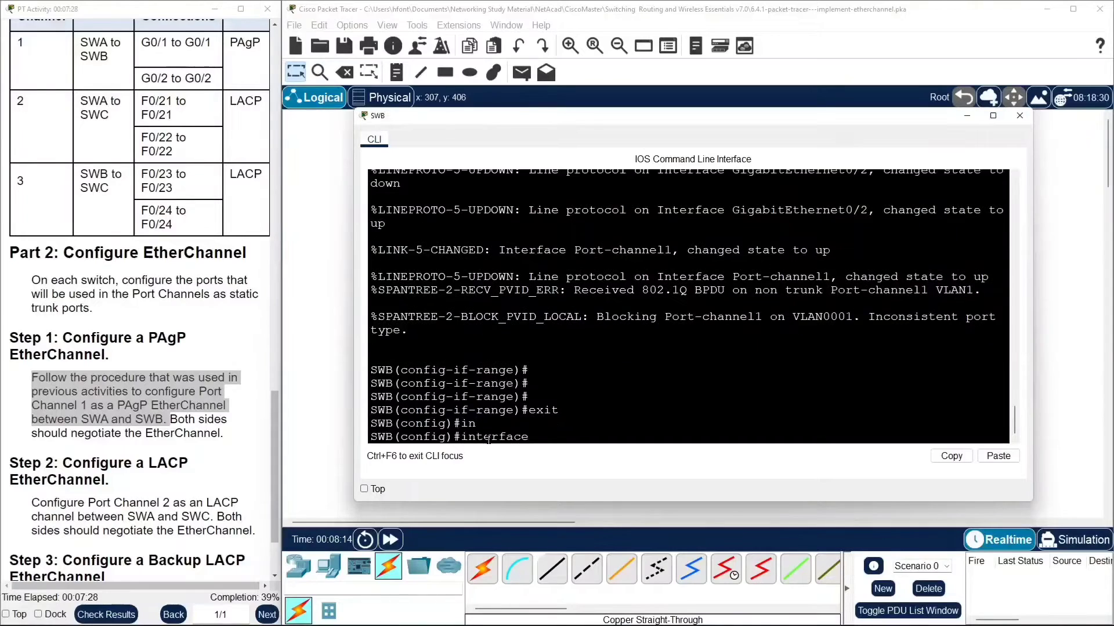
{"action": "type", "text": "po"}
{"action": "key", "text": "Tab"}
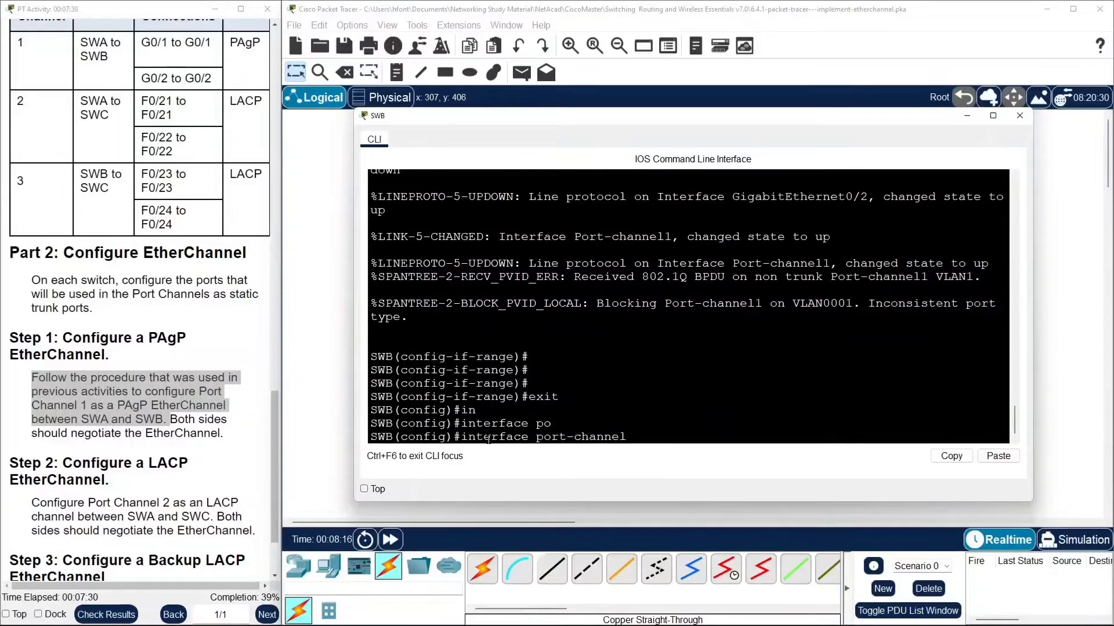
{"action": "type", "text": "1"}
{"action": "key", "text": "Return"}
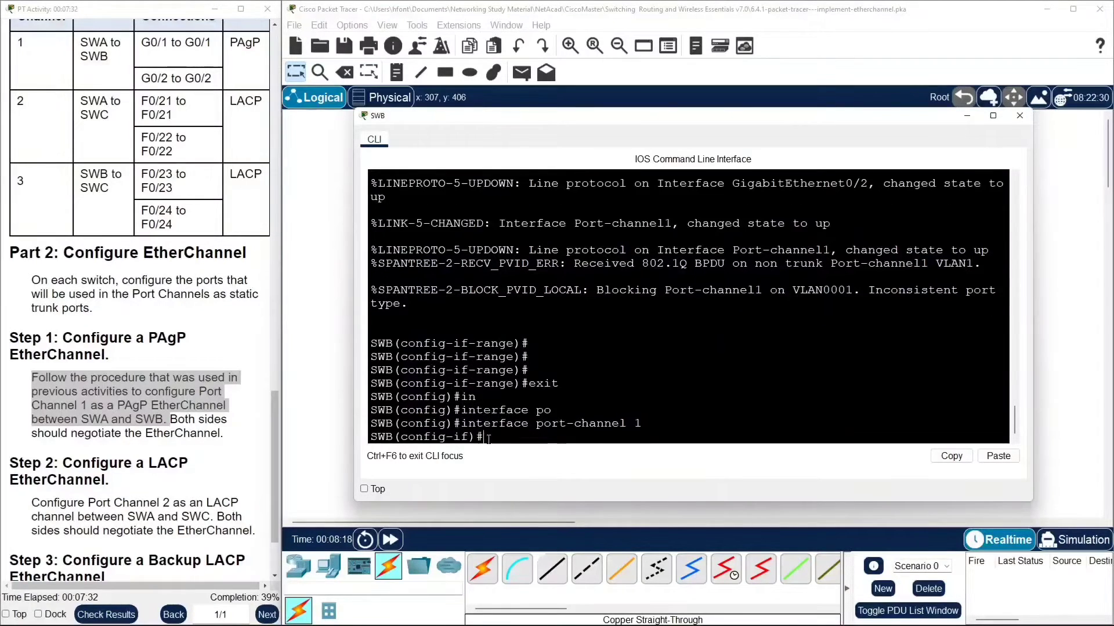
Set SWB's port-channel 1 to switchport mode trunk.
{"action": "type", "text": "sw"}
{"action": "key", "text": "Tab"}
{"action": "type", "text": "m"}
{"action": "key", "text": "Tab"}
{"action": "type", "text": "tr"}
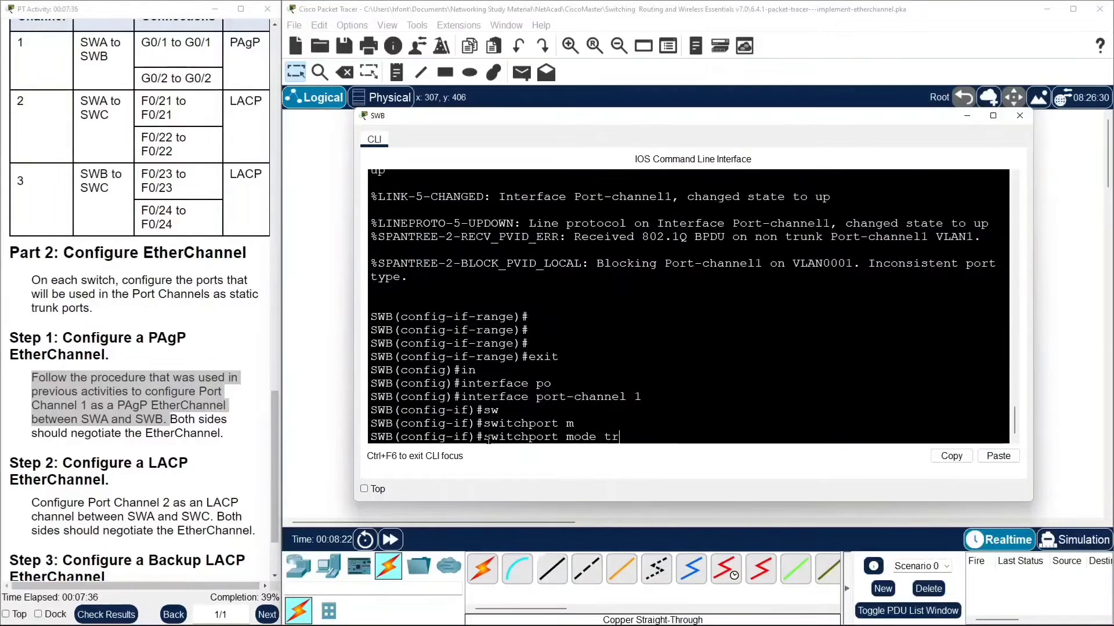
{"action": "key", "text": "Tab"}
{"action": "key", "text": "Return"}
Disable trunk negotiation with switchport nonegotiate on SWB's port-channel 1, then close SWB's command line window.
{"action": "type", "text": "sw"}
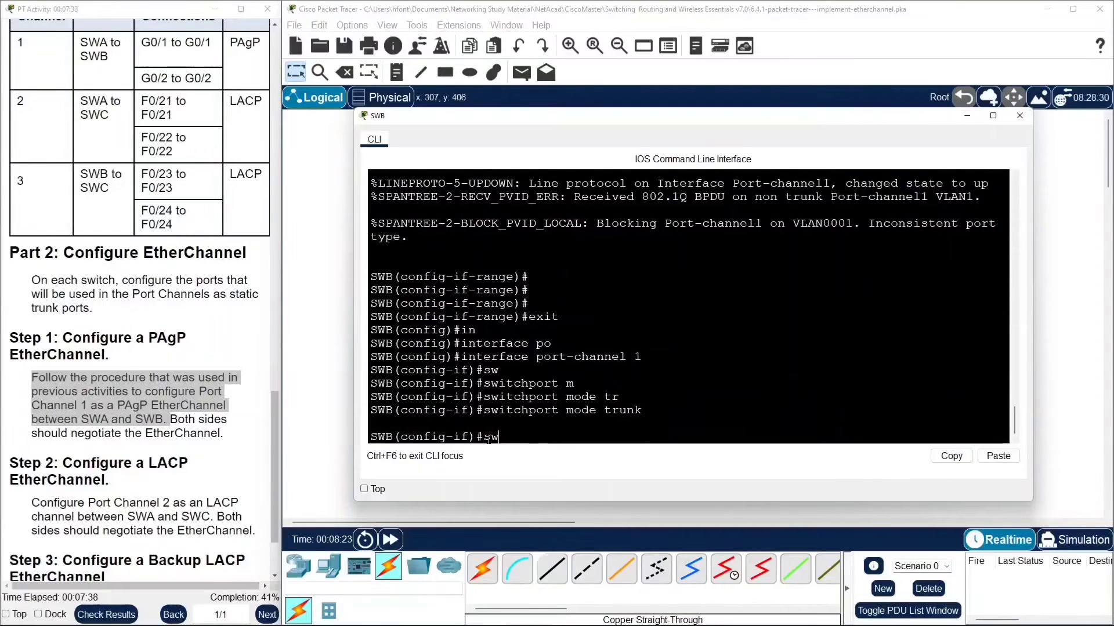
{"action": "key", "text": "Tab"}
{"action": "type", "text": "t"}
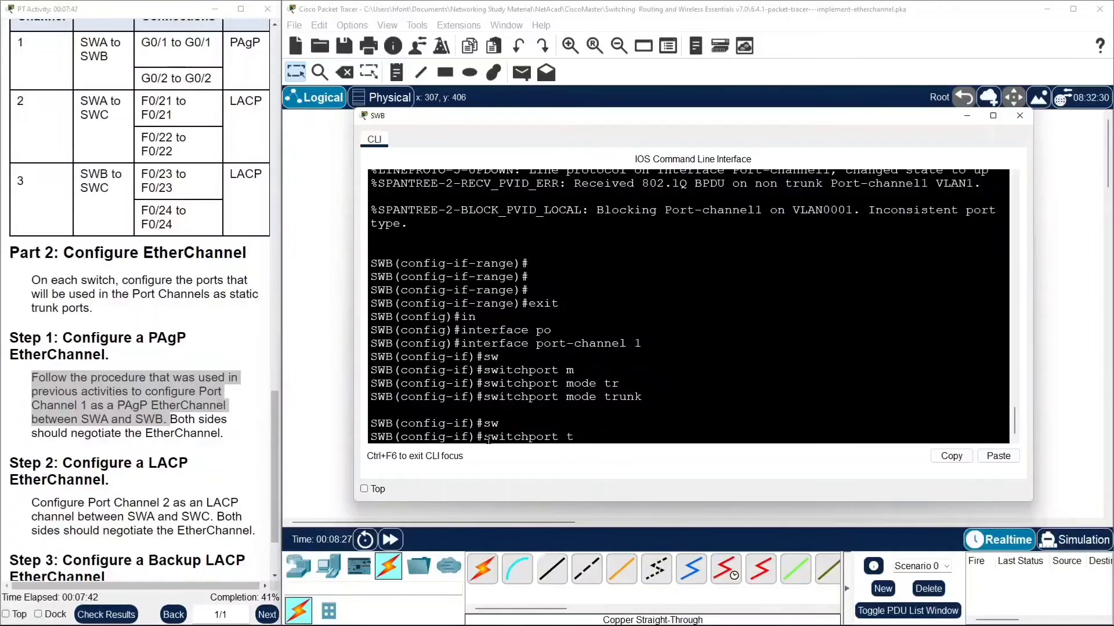
{"action": "type", "text": "r"}
{"action": "key", "text": "Tab"}
{"action": "type", "text": "n"}
{"action": "key", "text": "Tab"}
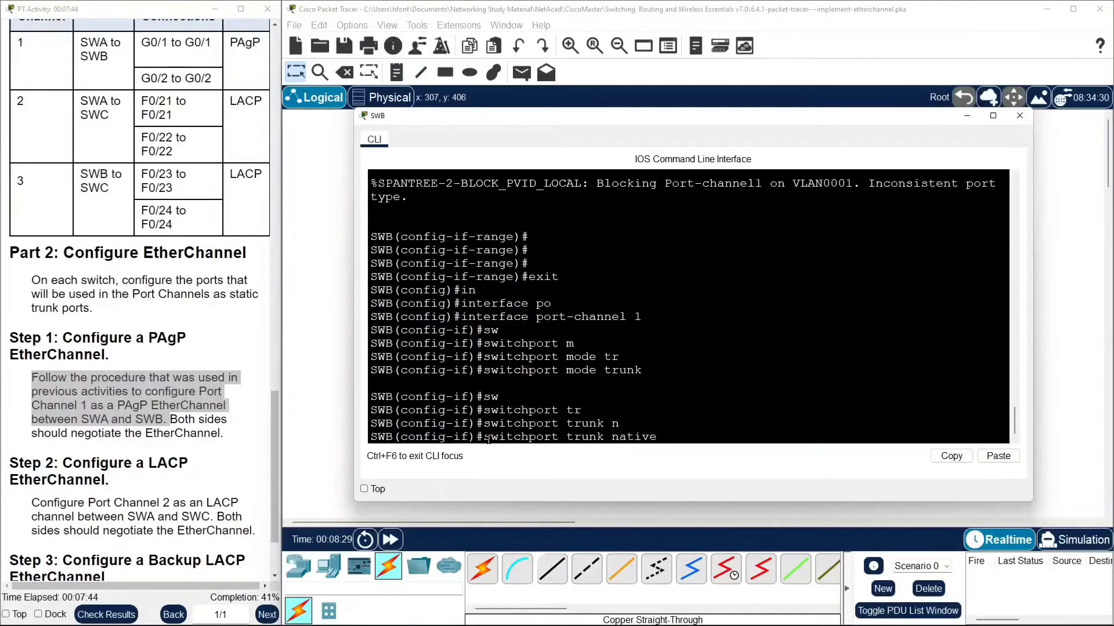
{"action": "key", "text": "BackSpace"}
{"action": "key", "text": "BackSpace"}
{"action": "key", "text": "BackSpace"}
{"action": "key", "text": "BackSpace"}
{"action": "key", "text": "BackSpace"}
{"action": "key", "text": "BackSpace"}
{"action": "key", "text": "BackSpace"}
{"action": "key", "text": "BackSpace"}
{"action": "key", "text": "BackSpace"}
{"action": "key", "text": "BackSpace"}
{"action": "type", "text": "n"}
{"action": "key", "text": "Tab"}
{"action": "key", "text": "Return"}
{"action": "key", "text": "Return"}
{"action": "key", "text": "Return"}
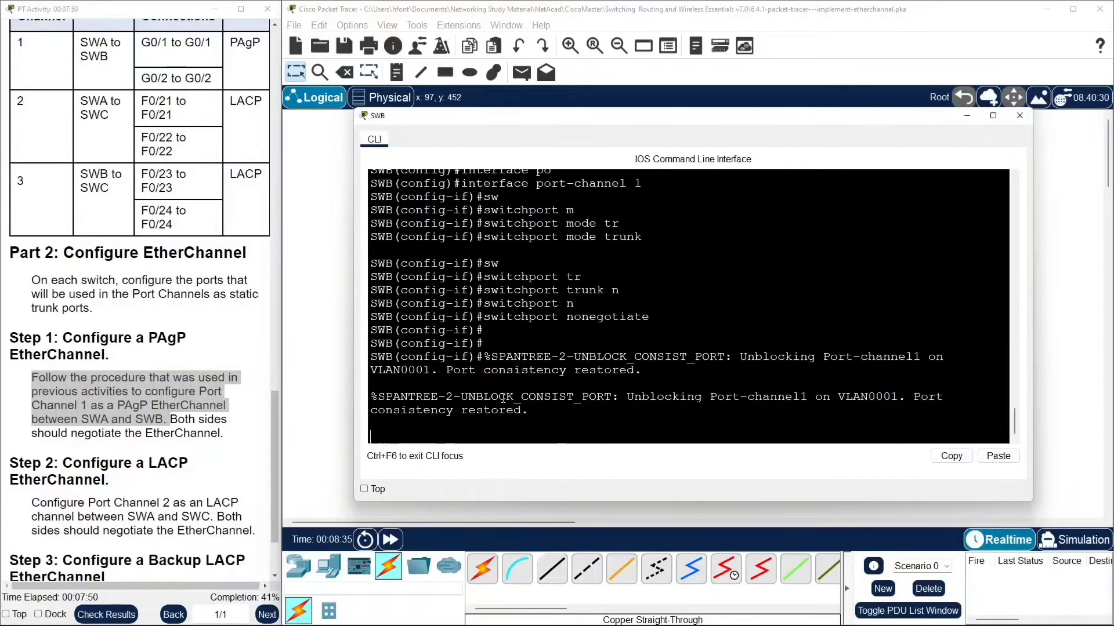
{"action": "left_click", "coordinate": [308, 292]}
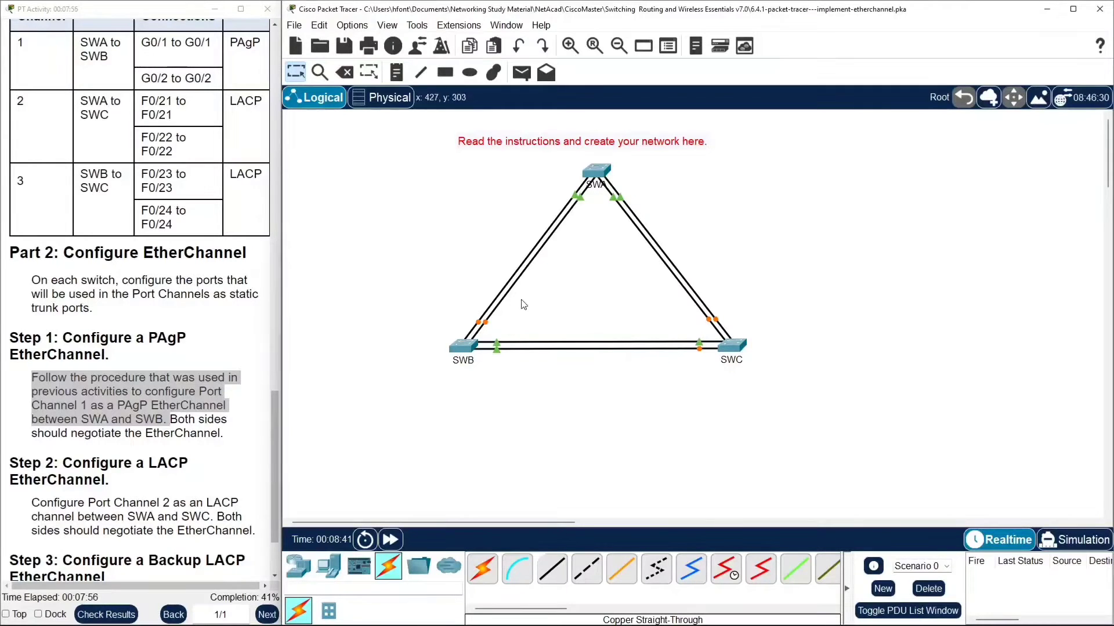
Open SWA's command line, leave port-channel configuration and select interfaces FastEthernet0/21 to 0/22 as an interface range.
{"action": "scroll", "coordinate": [49, 357], "scroll_direction": "down", "scroll_amount": 3}
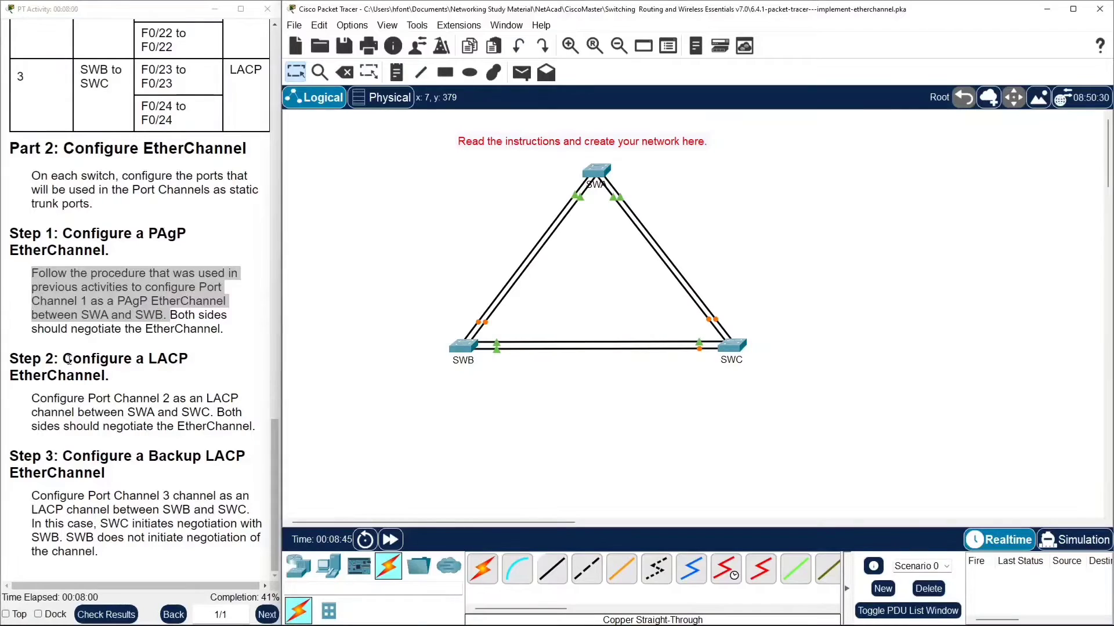
{"action": "left_click_drag", "start_coordinate": [63, 358], "coordinate": [147, 383]}
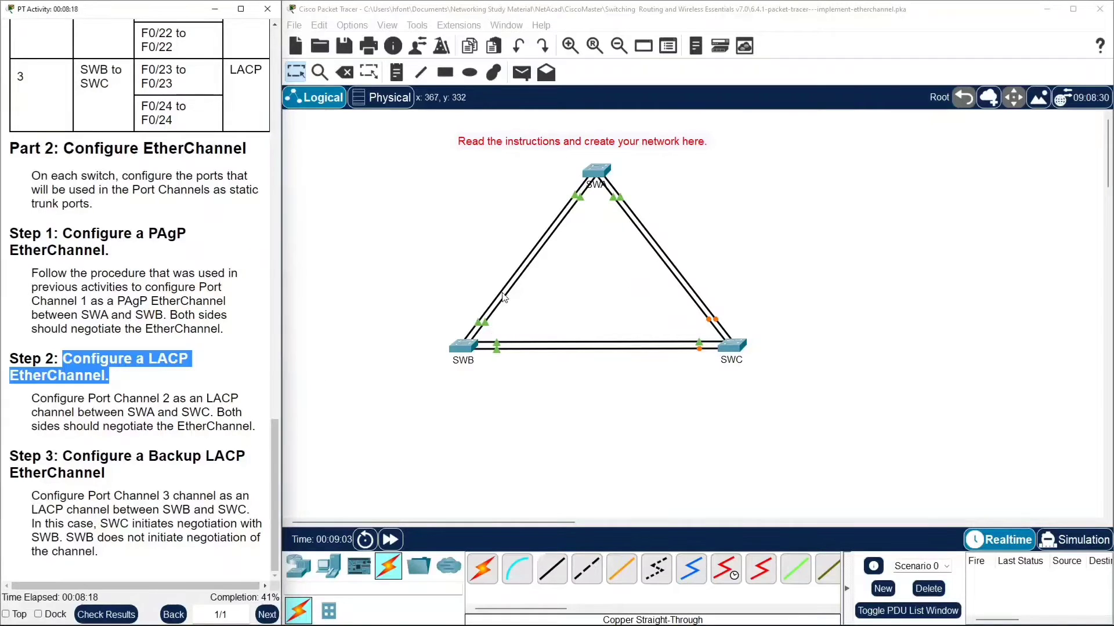
{"action": "left_click", "coordinate": [596, 173]}
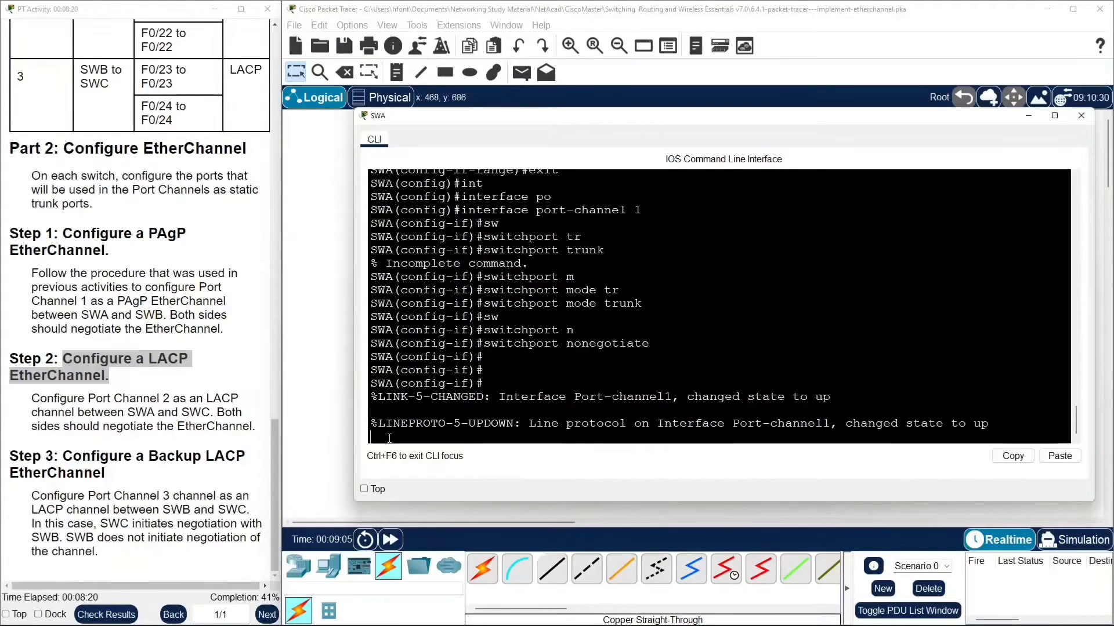
{"action": "key", "text": "Return"}
{"action": "key", "text": "Return"}
{"action": "key", "text": "Return"}
{"action": "key", "text": "Return"}
{"action": "key", "text": "Return"}
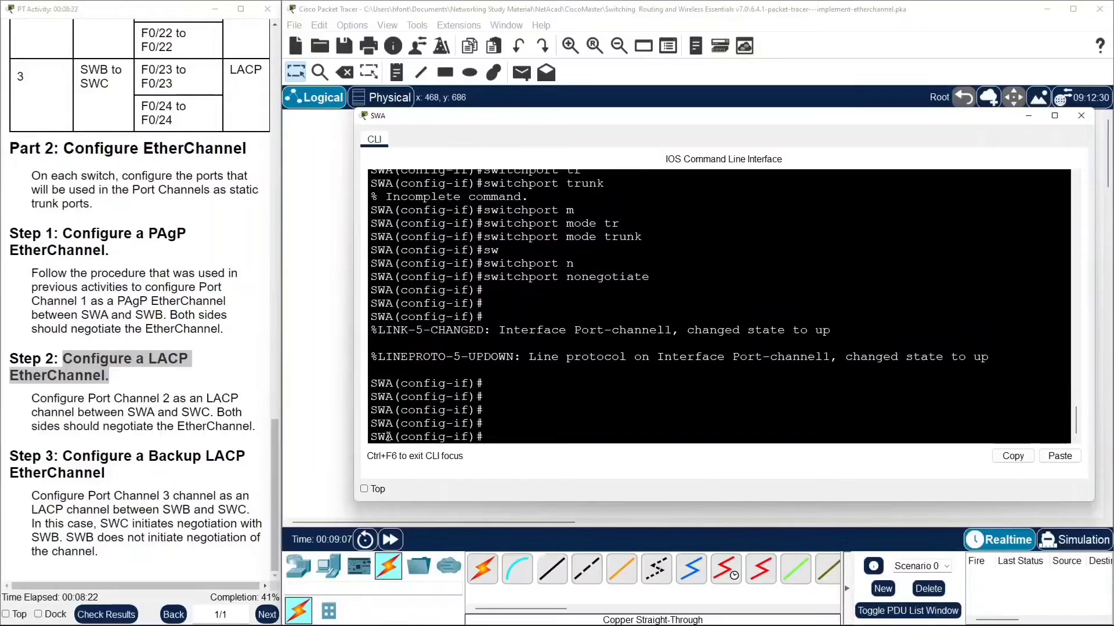
{"action": "type", "text": "exit"}
{"action": "key", "text": "Return"}
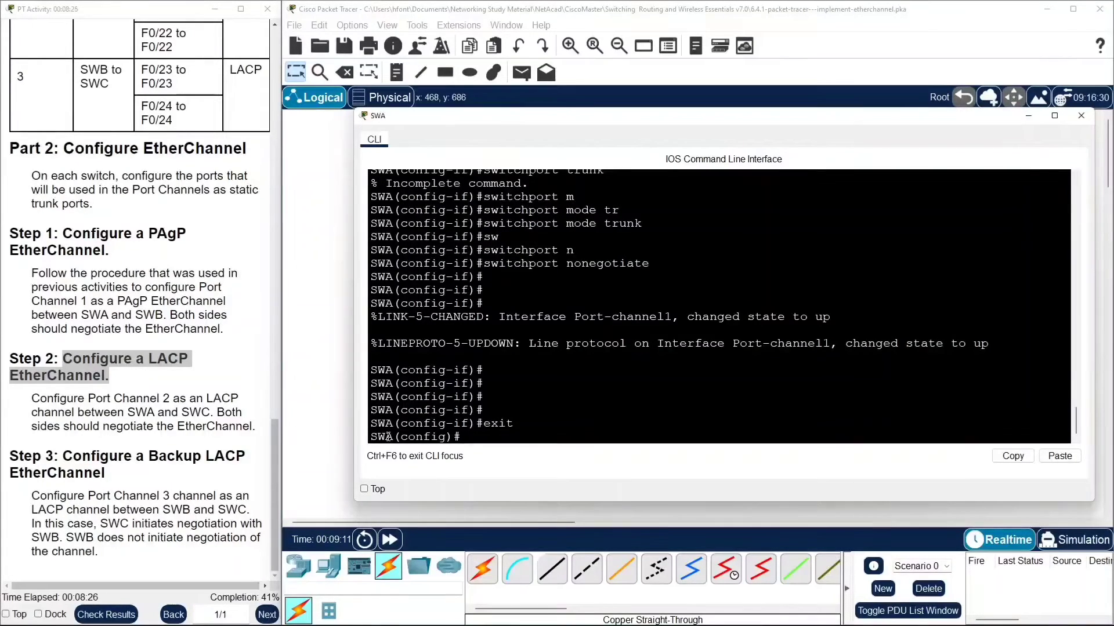
{"action": "type", "text": "in"}
{"action": "key", "text": "Tab"}
{"action": "type", "text": "ra"}
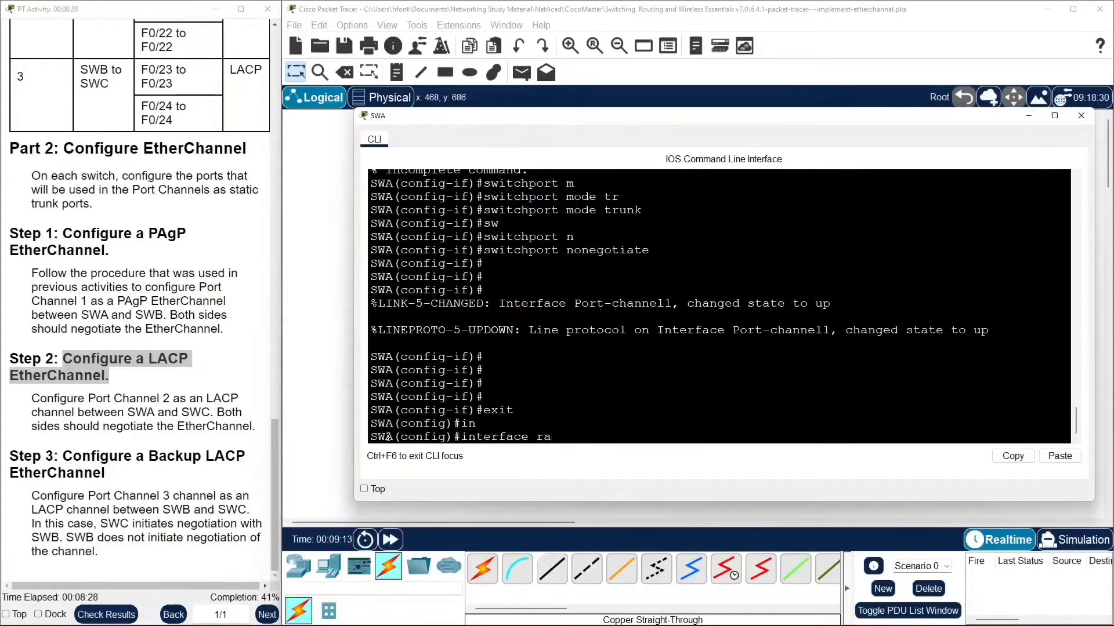
{"action": "key", "text": "Tab"}
{"action": "type", "text": "f"}
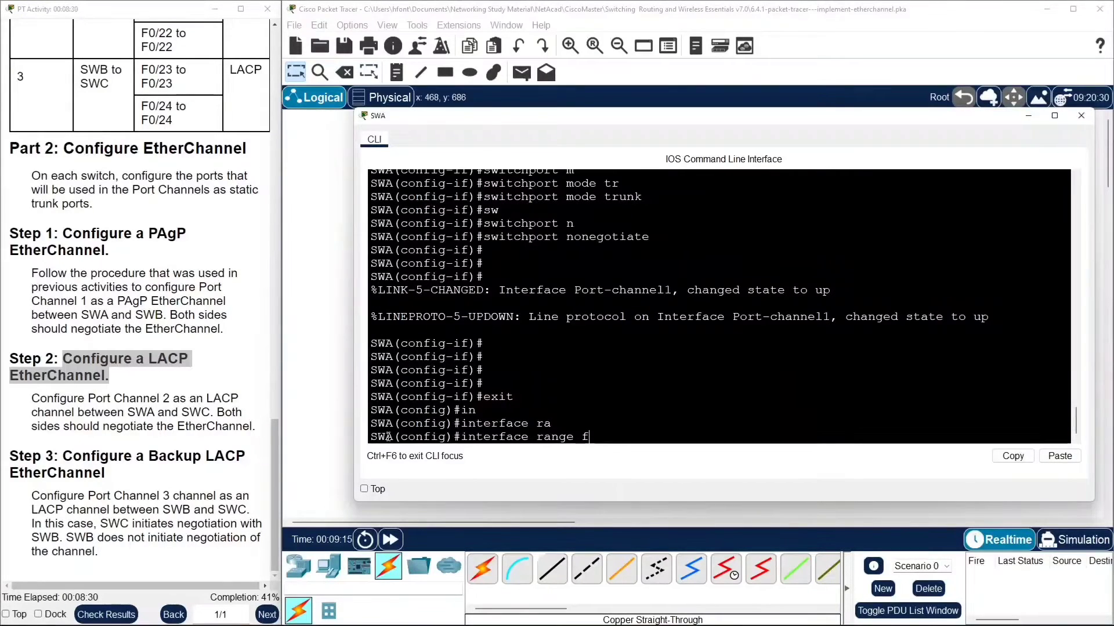
{"action": "scroll", "coordinate": [32, 192], "scroll_direction": "up", "scroll_amount": 5}
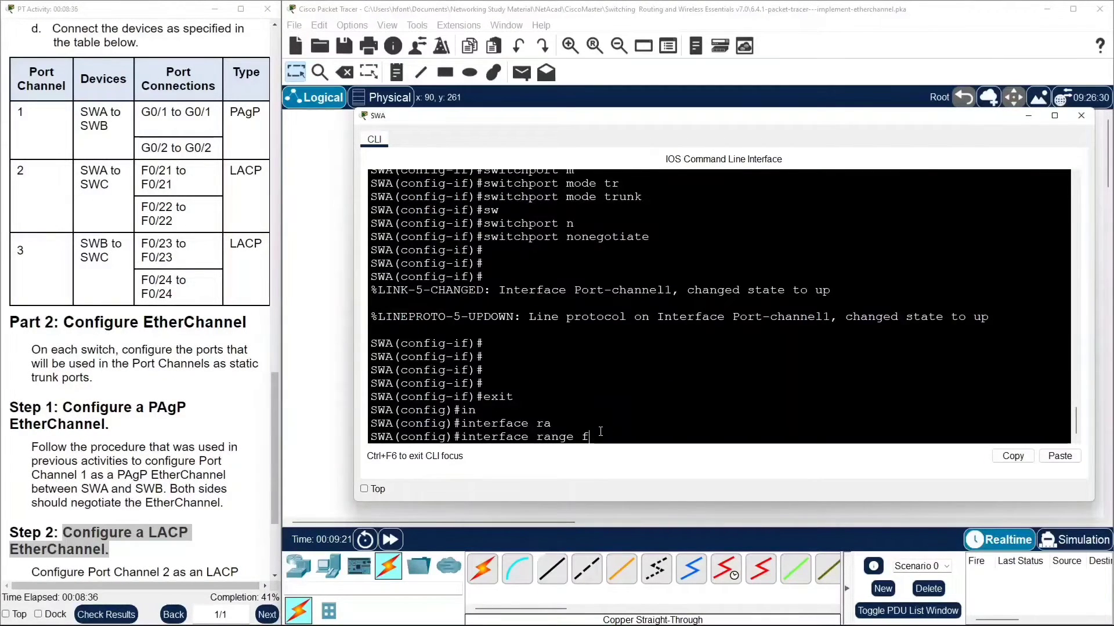
{"action": "type", "text": "0/21-22"}
{"action": "key", "text": "Return"}
Assign SWA's F0/21–0/22 range to channel-group 2 in mode active for LACP.
{"action": "type", "text": "ch"}
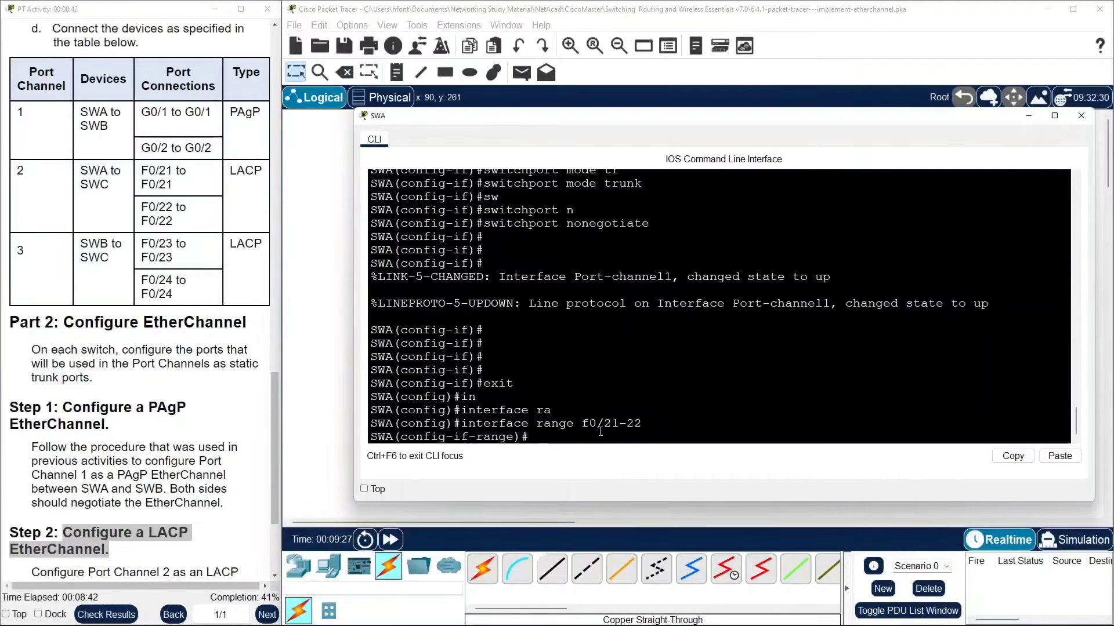
{"action": "type", "text": "ann"}
{"action": "key", "text": "Tab"}
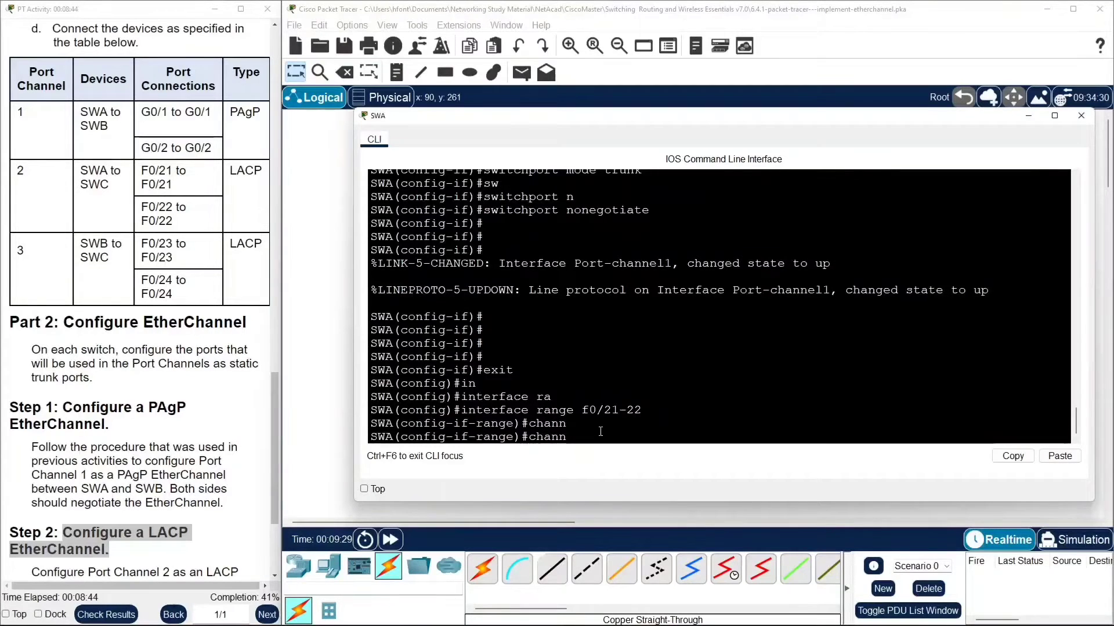
{"action": "type", "text": "el"}
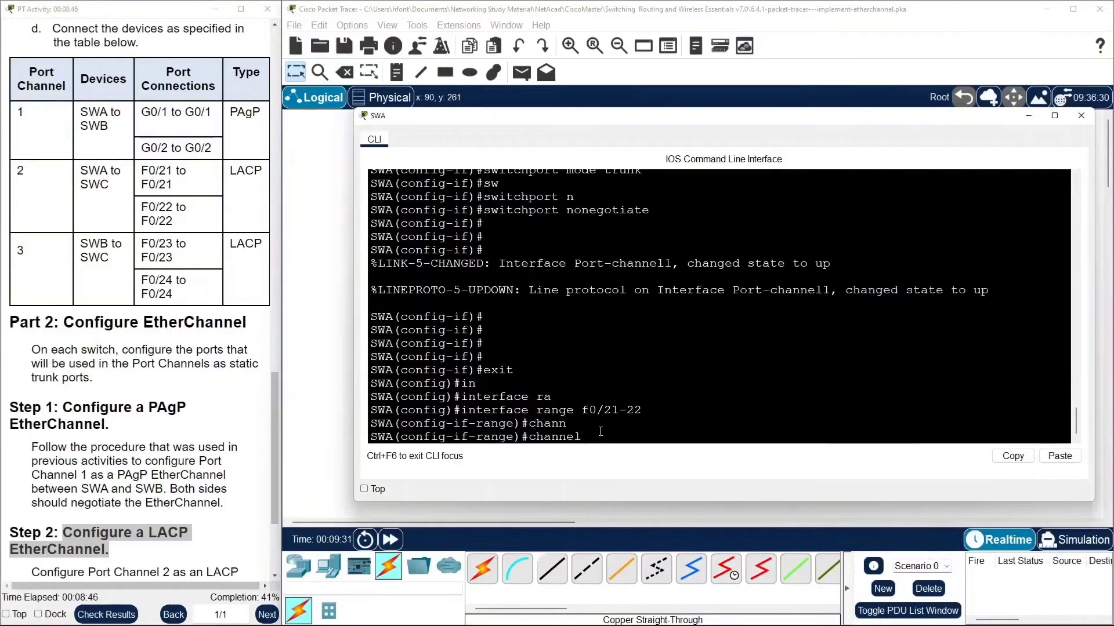
{"action": "type", "text": "-grou"}
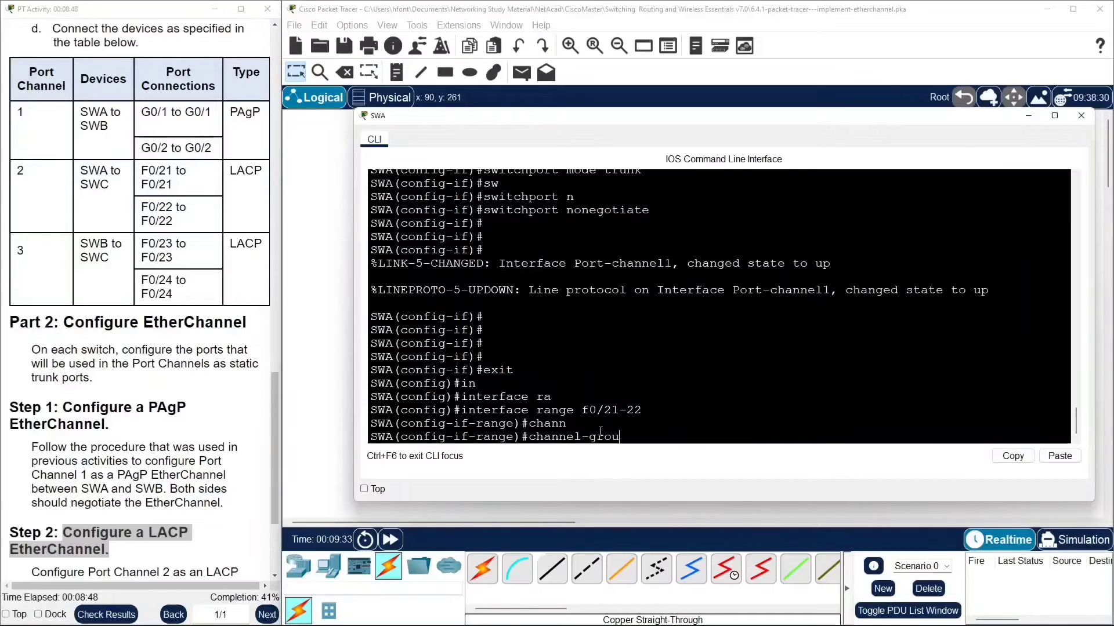
{"action": "type", "text": "p 2 mo"}
{"action": "key", "text": "Tab"}
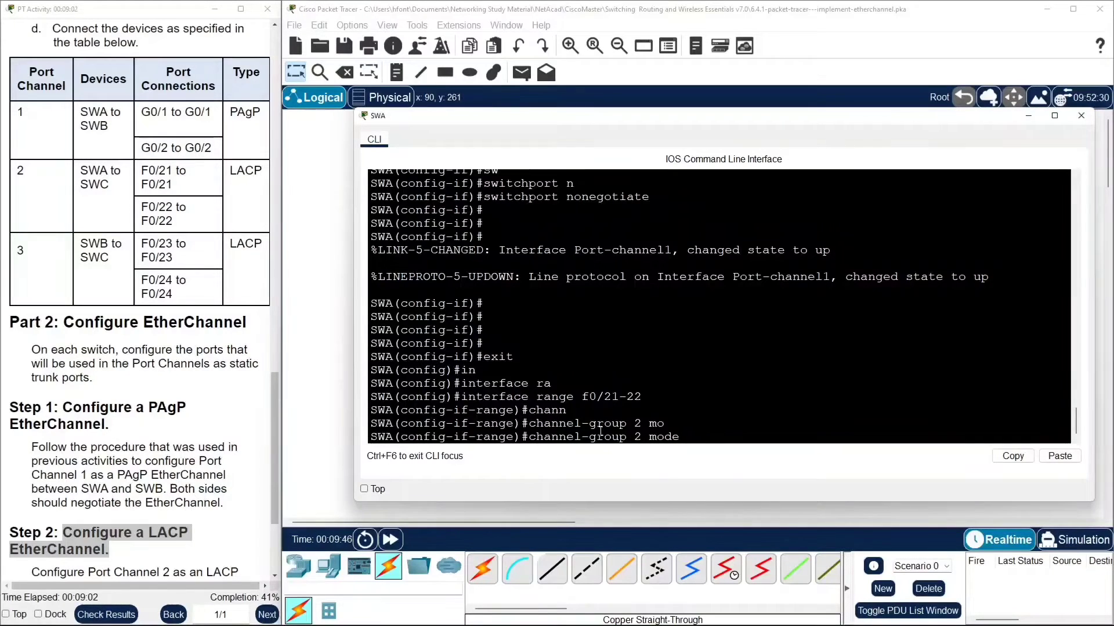
{"action": "type", "text": "ac"}
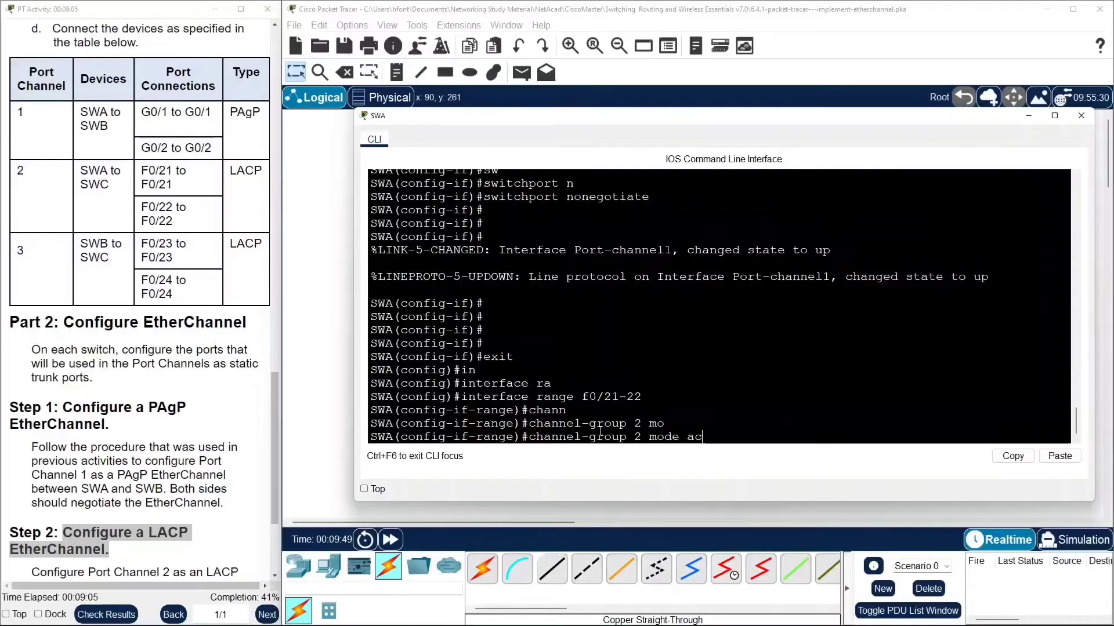
{"action": "key", "text": "Tab"}
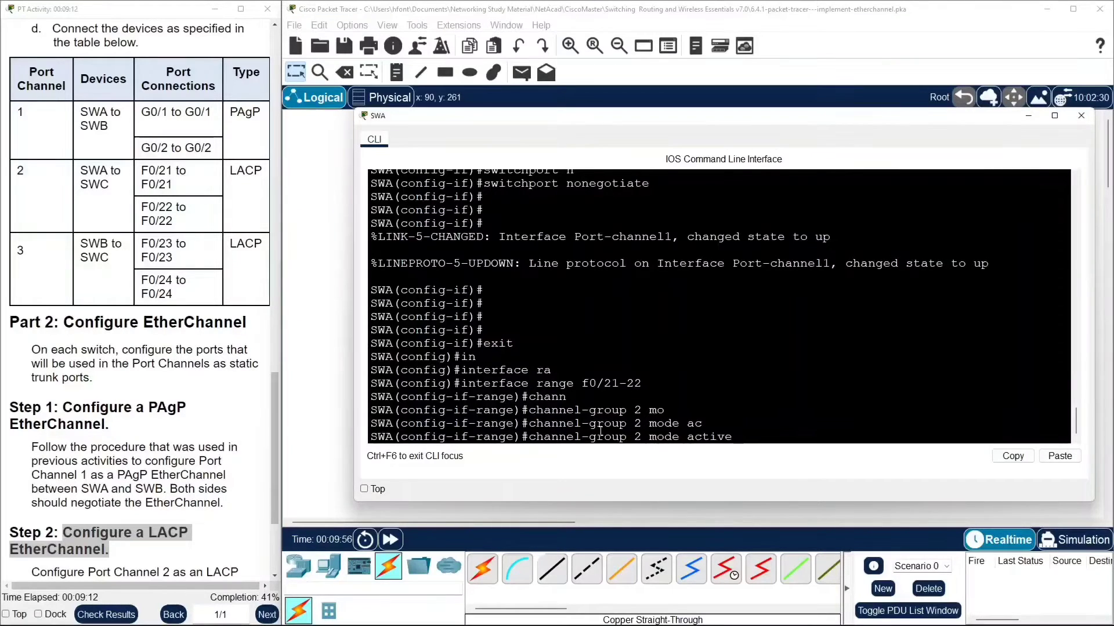
{"action": "key", "text": "Return"}
{"action": "key", "text": "Return"}
{"action": "key", "text": "Return"}
{"action": "key", "text": "Return"}
{"action": "key", "text": "Return"}
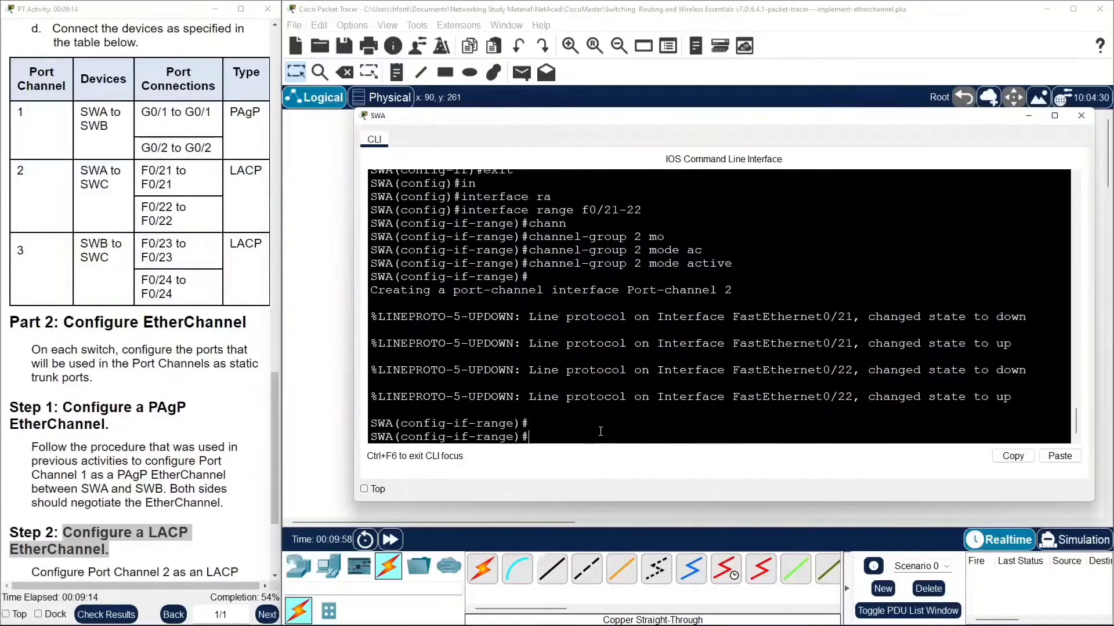
{"action": "type", "text": "e"}
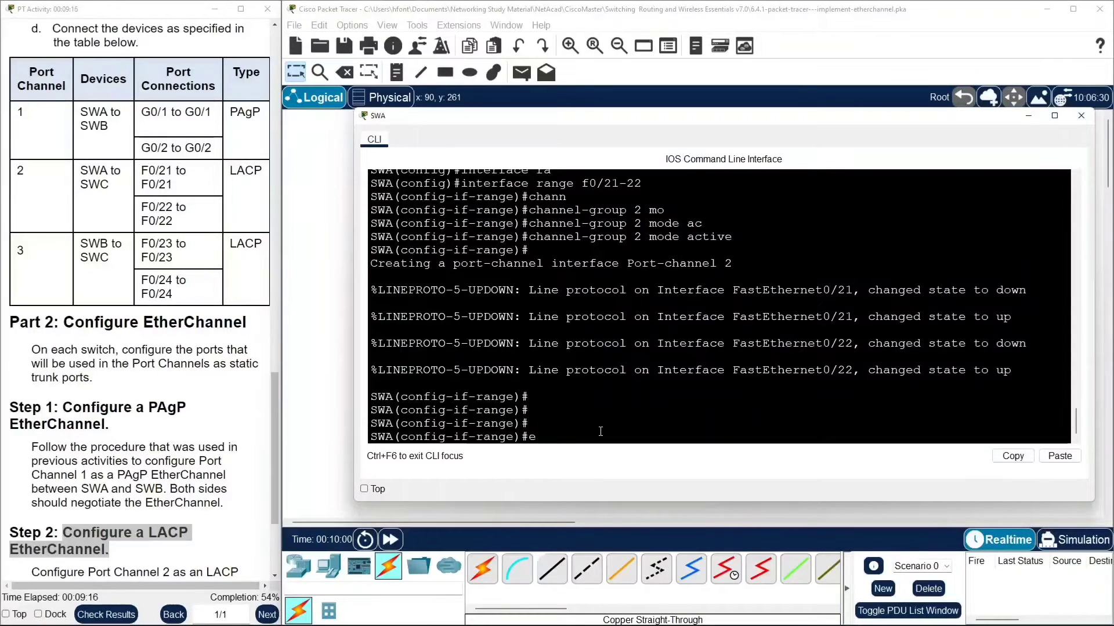
{"action": "type", "text": "xit"}
Leave SWA's interface range configuration and enter configuration of interface port-channel 2.
{"action": "key", "text": "Return"}
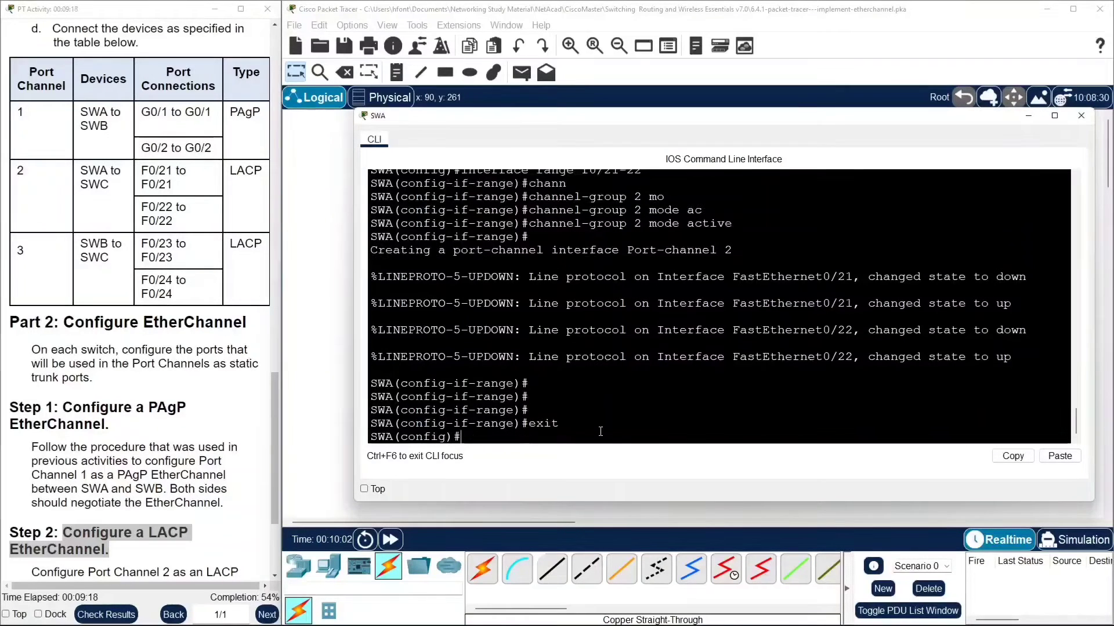
{"action": "type", "text": "inter"}
{"action": "key", "text": "Tab"}
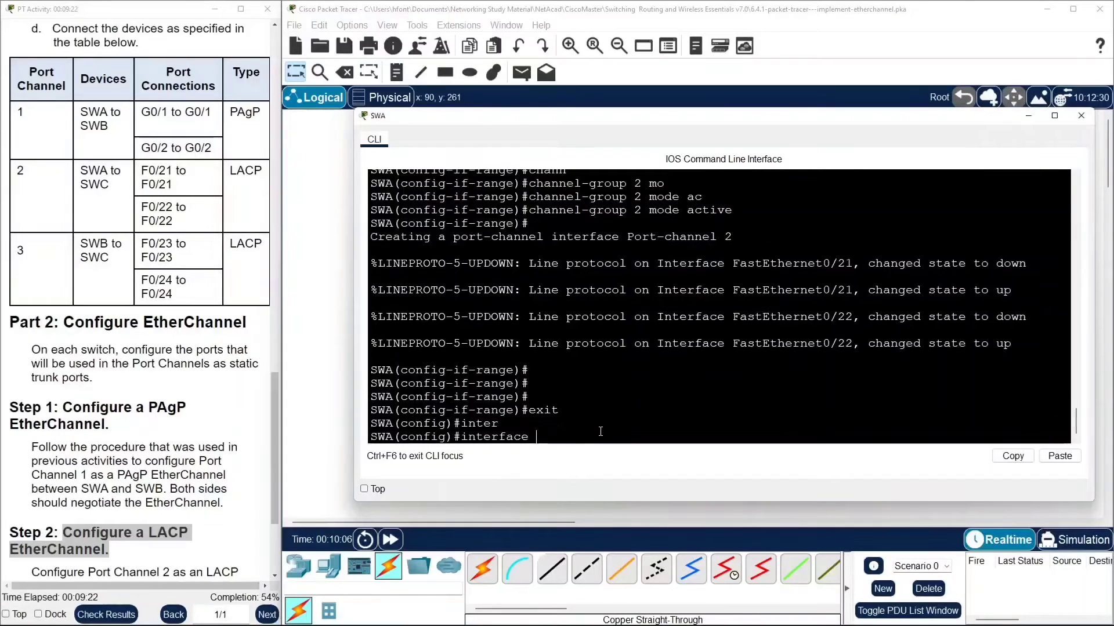
{"action": "type", "text": "po"}
{"action": "key", "text": "Tab"}
{"action": "type", "text": "2"}
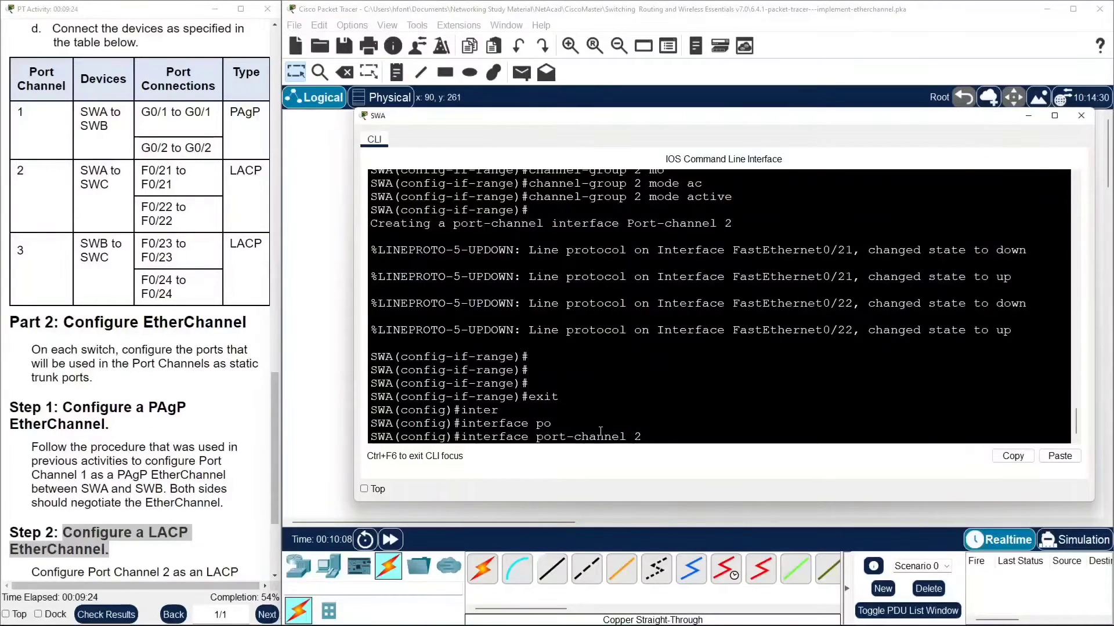
{"action": "key", "text": "Return"}
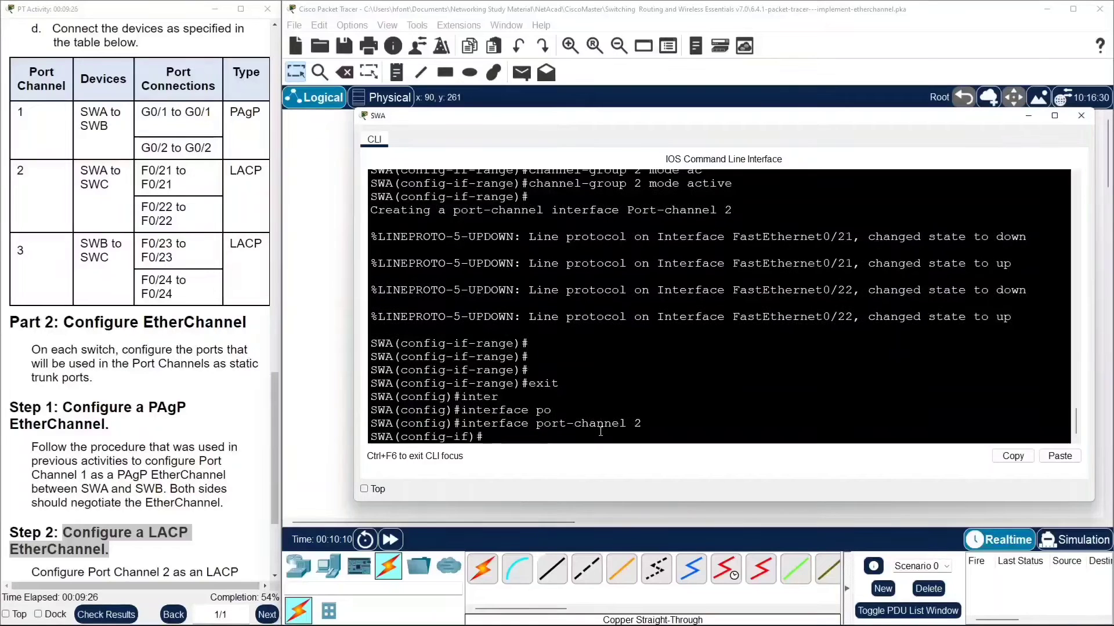
Set SWA's port-channel 2 to switchport mode trunk.
{"action": "type", "text": "sw"}
{"action": "key", "text": "Tab"}
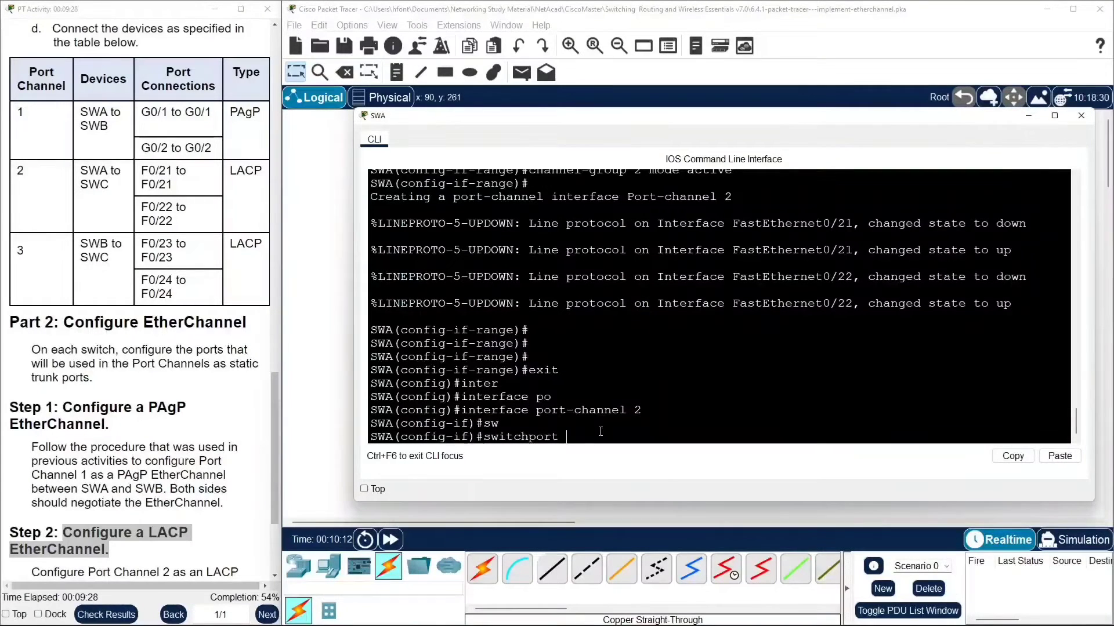
{"action": "type", "text": "mo"}
{"action": "key", "text": "Tab"}
{"action": "type", "text": "tr"}
{"action": "key", "text": "Tab"}
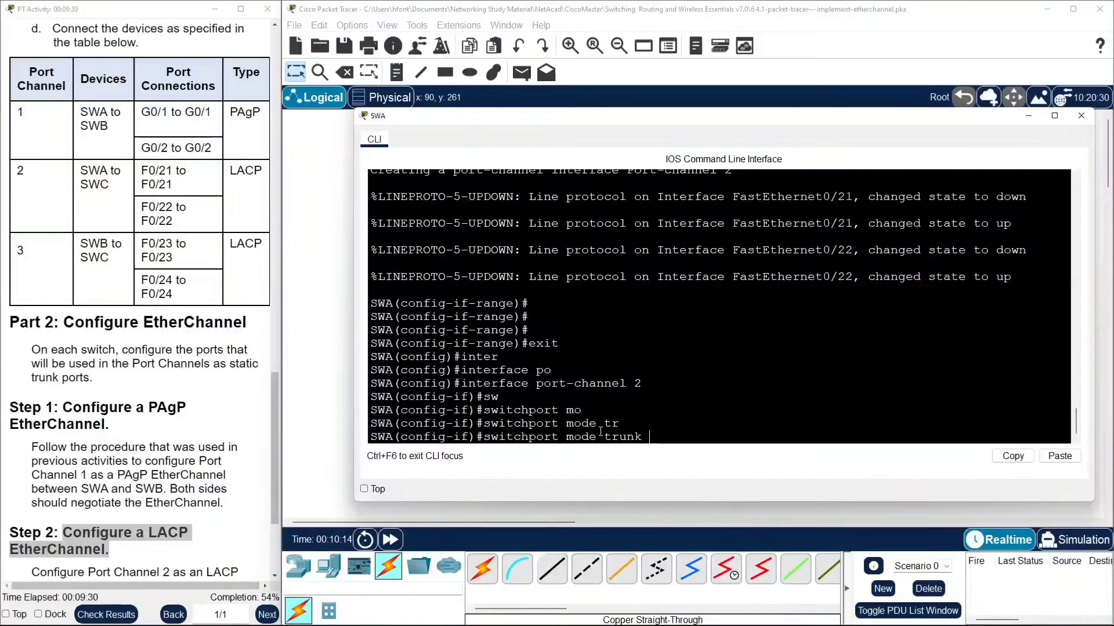
{"action": "key", "text": "Return"}
Disable trunk negotiation with switchport nonegotiate on SWA's port-channel 2.
{"action": "type", "text": "sw"}
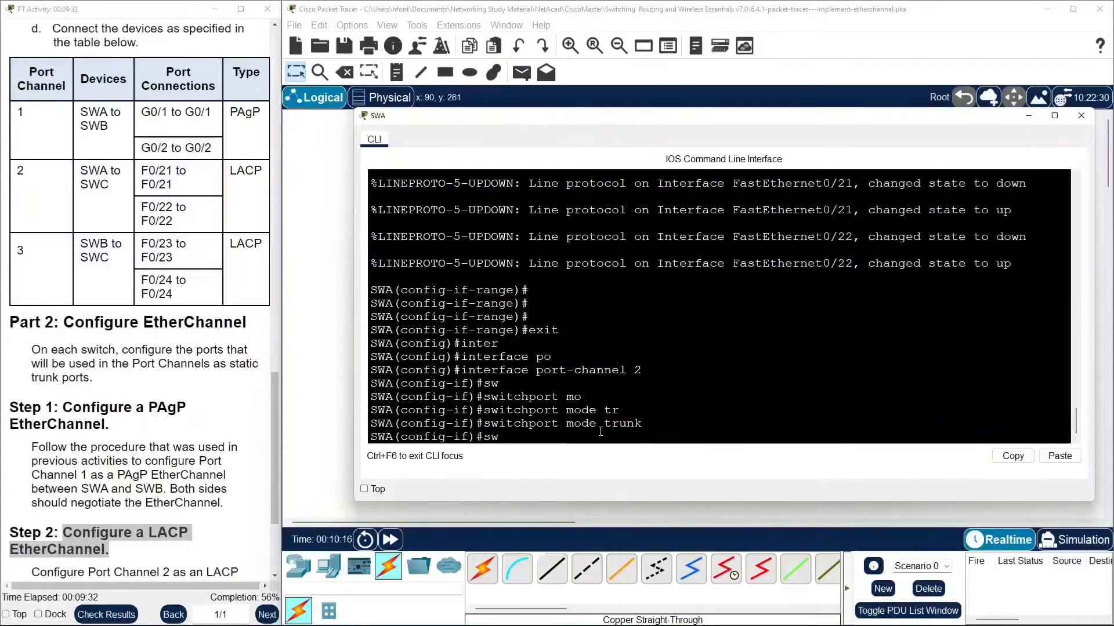
{"action": "key", "text": "Tab"}
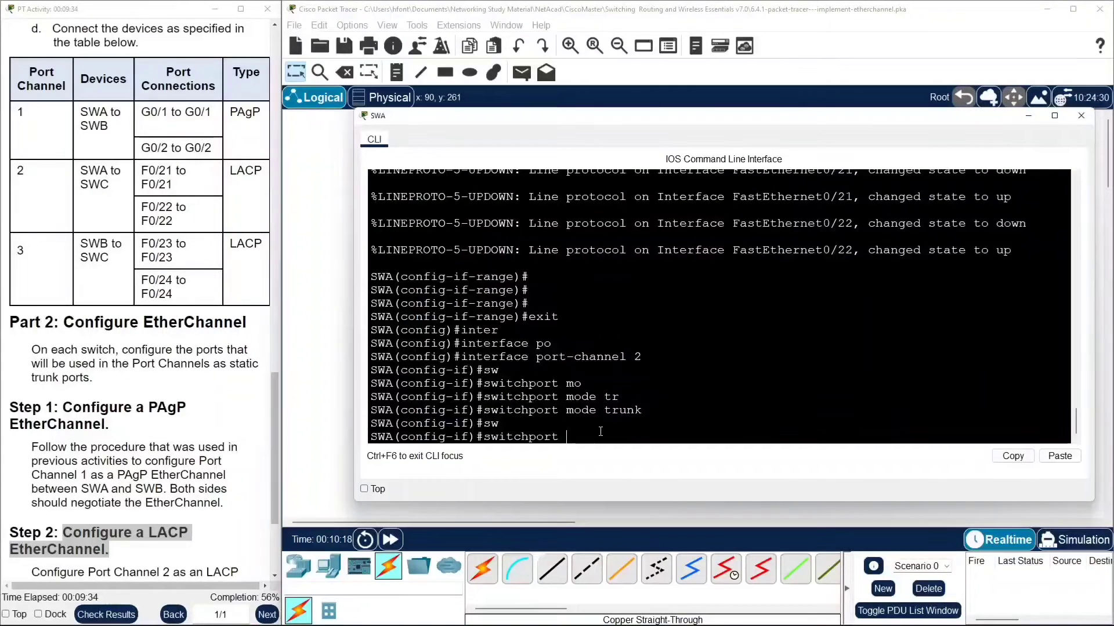
{"action": "type", "text": "n"}
{"action": "key", "text": "Tab"}
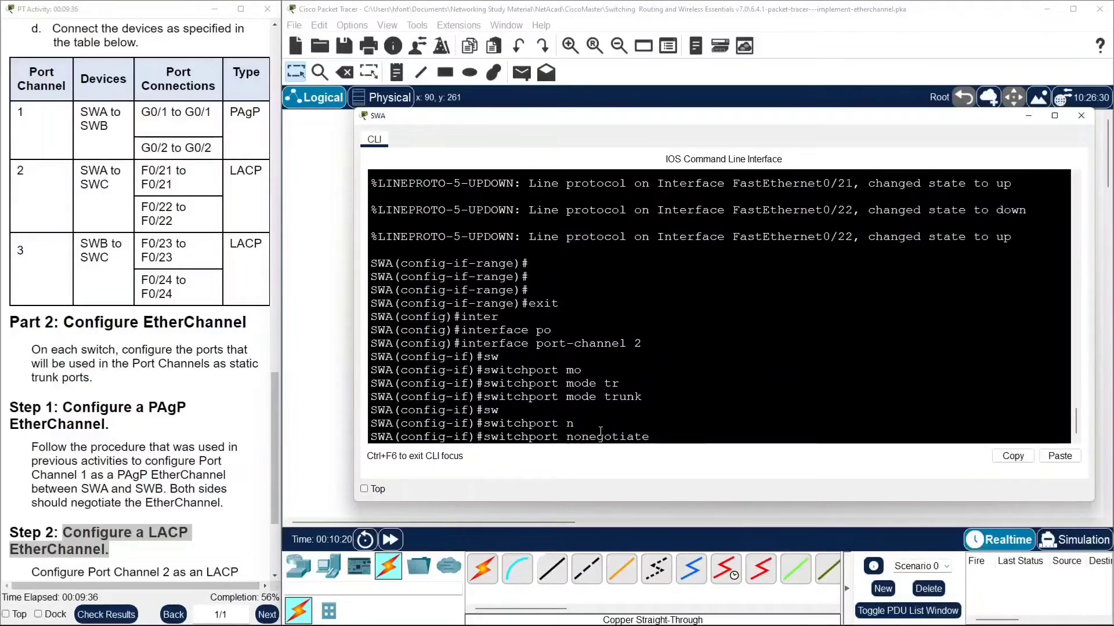
{"action": "key", "text": "Return"}
{"action": "key", "text": "Return"}
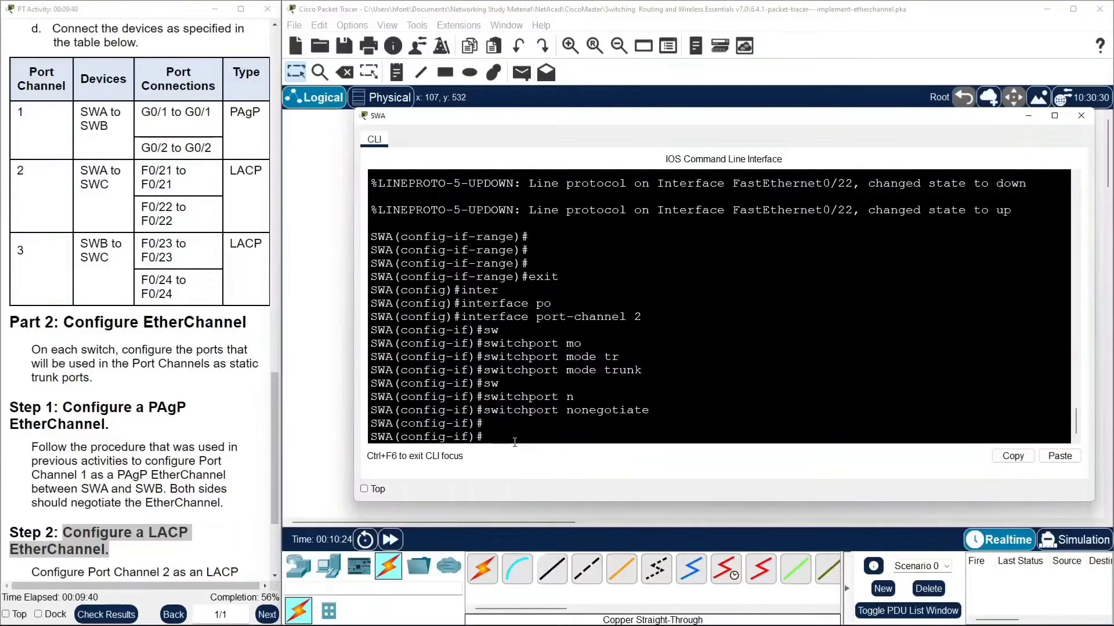
{"action": "left_click", "coordinate": [516, 424]}
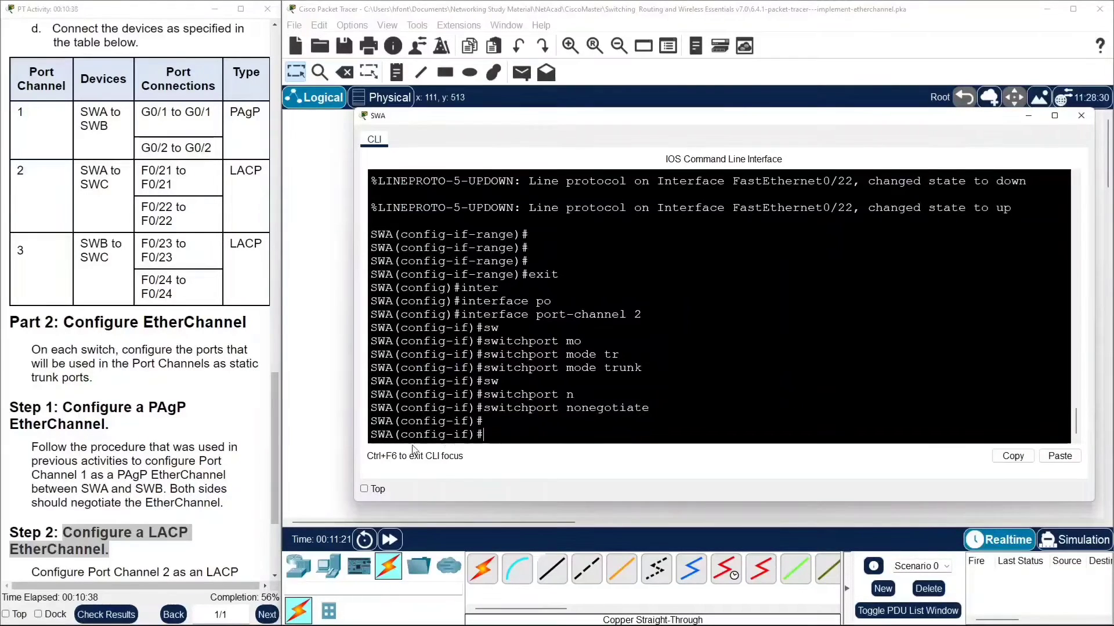
Open SWC's command line and select interfaces FastEthernet0/21 to 0/22 as an interface range.
{"action": "left_click", "coordinate": [330, 261]}
{"action": "left_click", "coordinate": [732, 346]}
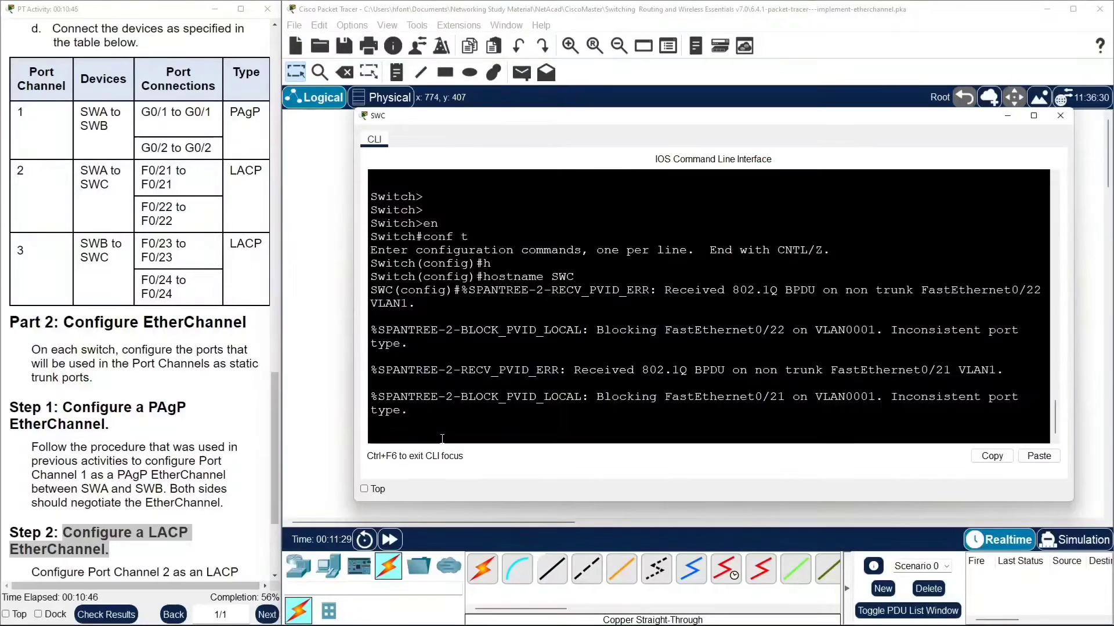
{"action": "key", "text": "Return"}
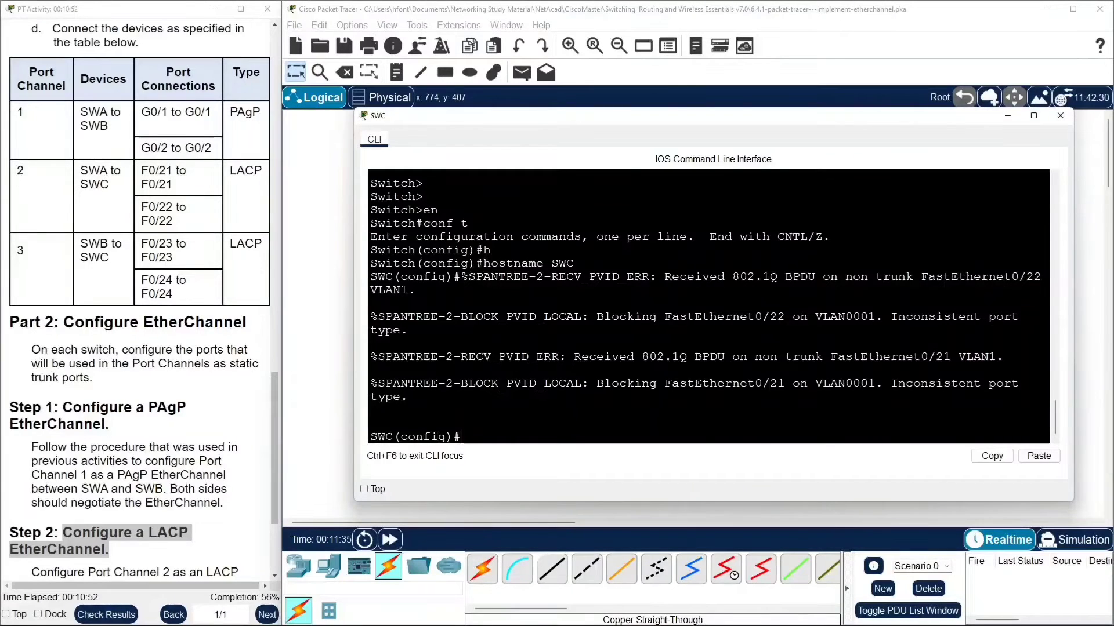
{"action": "type", "text": "interfac"}
{"action": "key", "text": "Tab"}
{"action": "type", "text": "r"}
{"action": "type", "text": "a"}
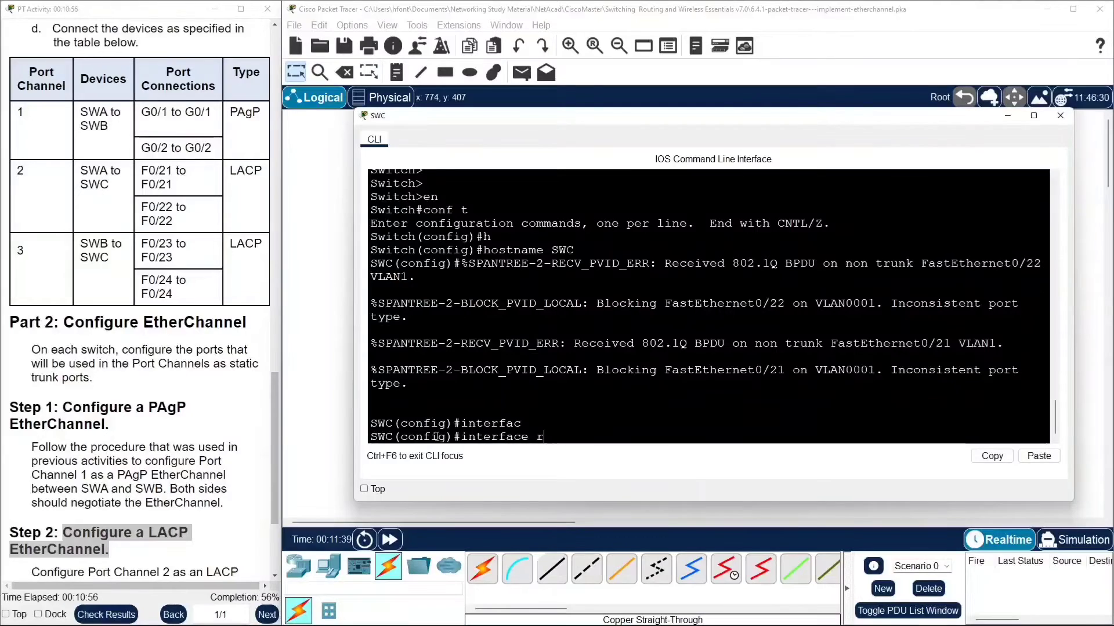
{"action": "key", "text": "Tab"}
{"action": "type", "text": "f"}
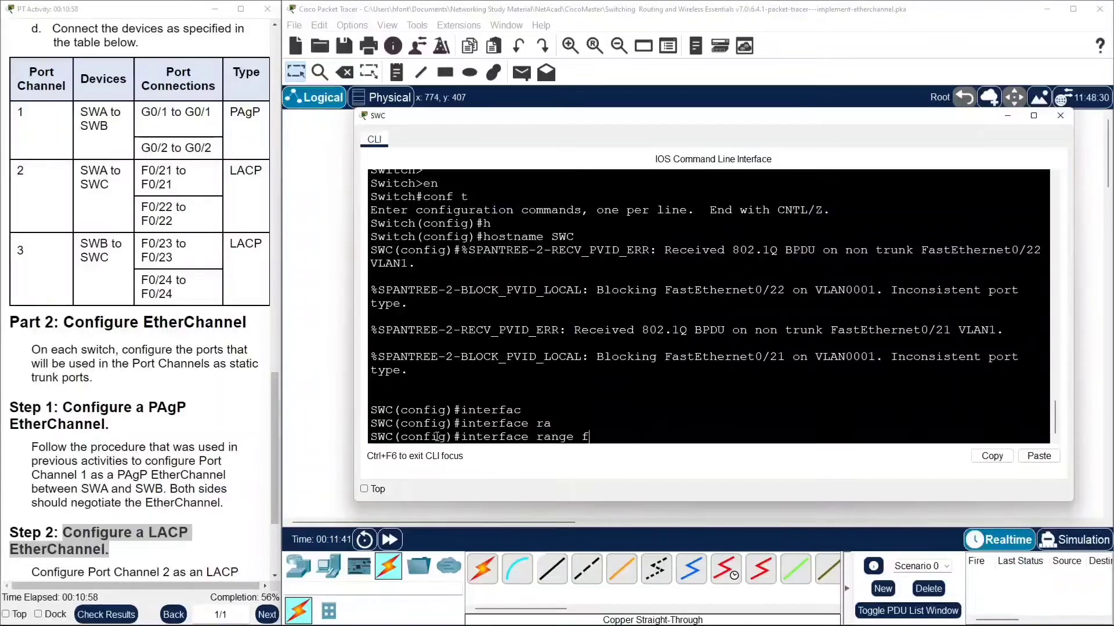
{"action": "type", "text": "0/"}
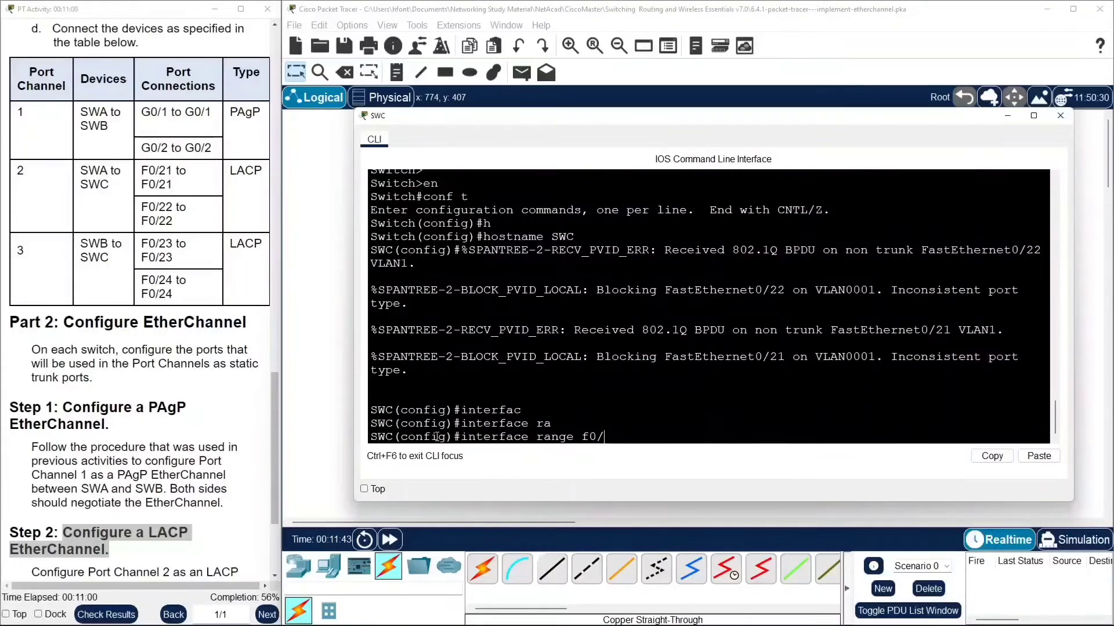
{"action": "type", "text": "21-22"}
{"action": "key", "text": "Return"}
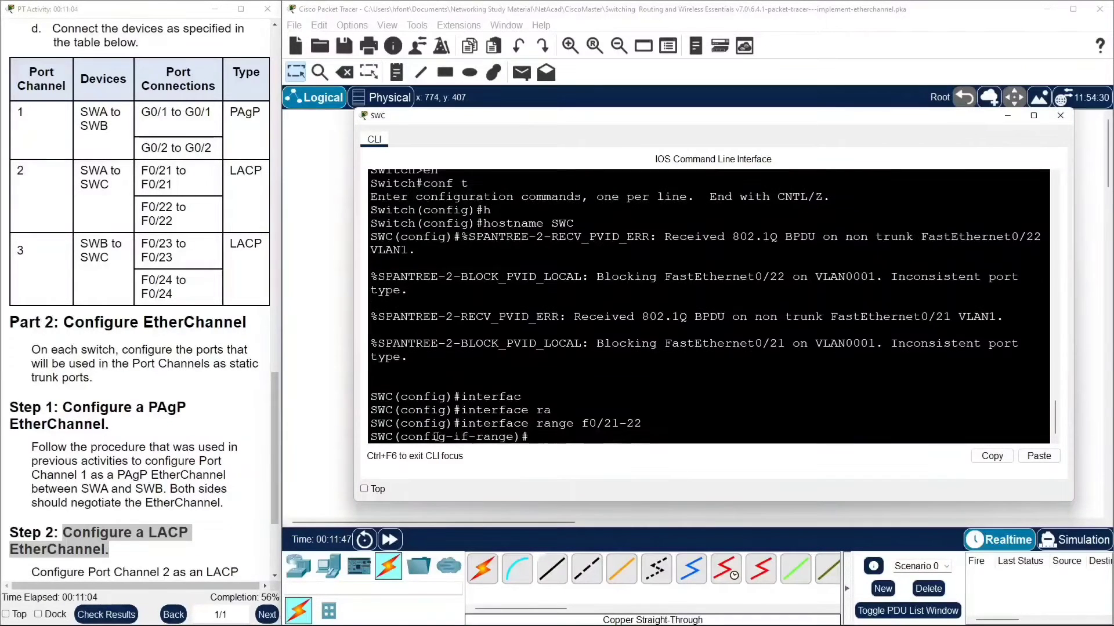
Assign SWC's F0/21–0/22 range to channel-group 2 in mode active for LACP.
{"action": "type", "text": "chann"}
{"action": "key", "text": "Tab"}
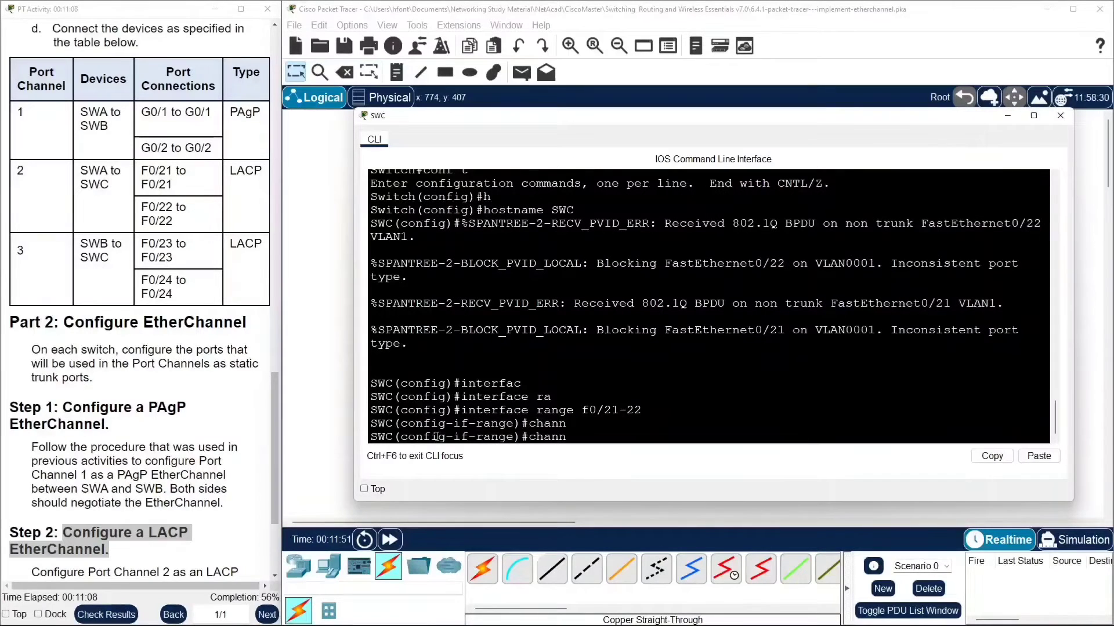
{"action": "type", "text": "el-g"}
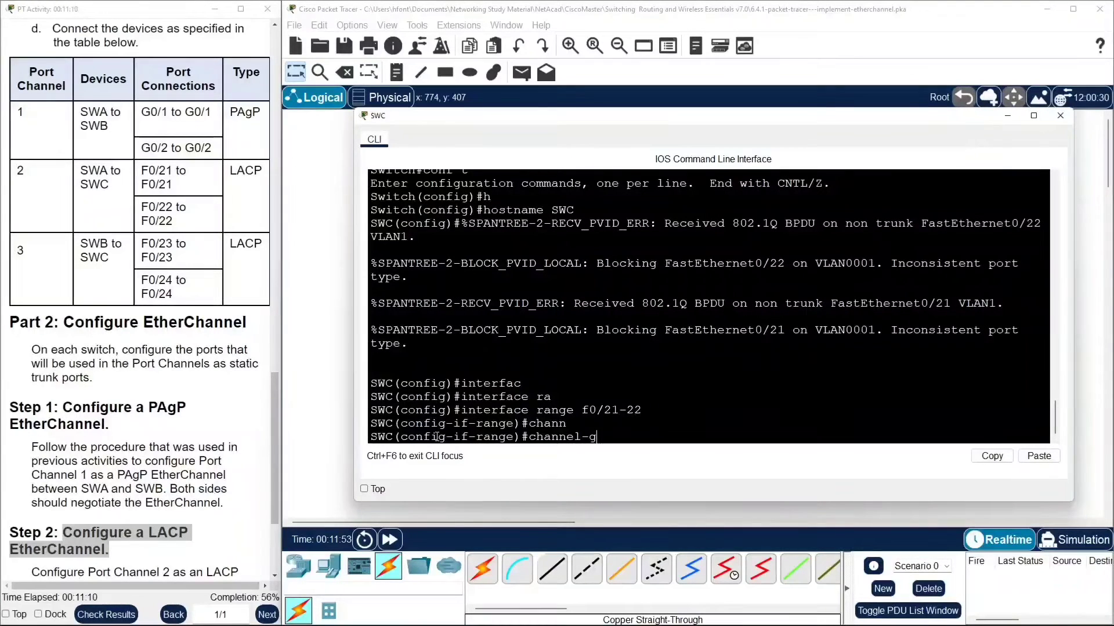
{"action": "type", "text": "roup 2"}
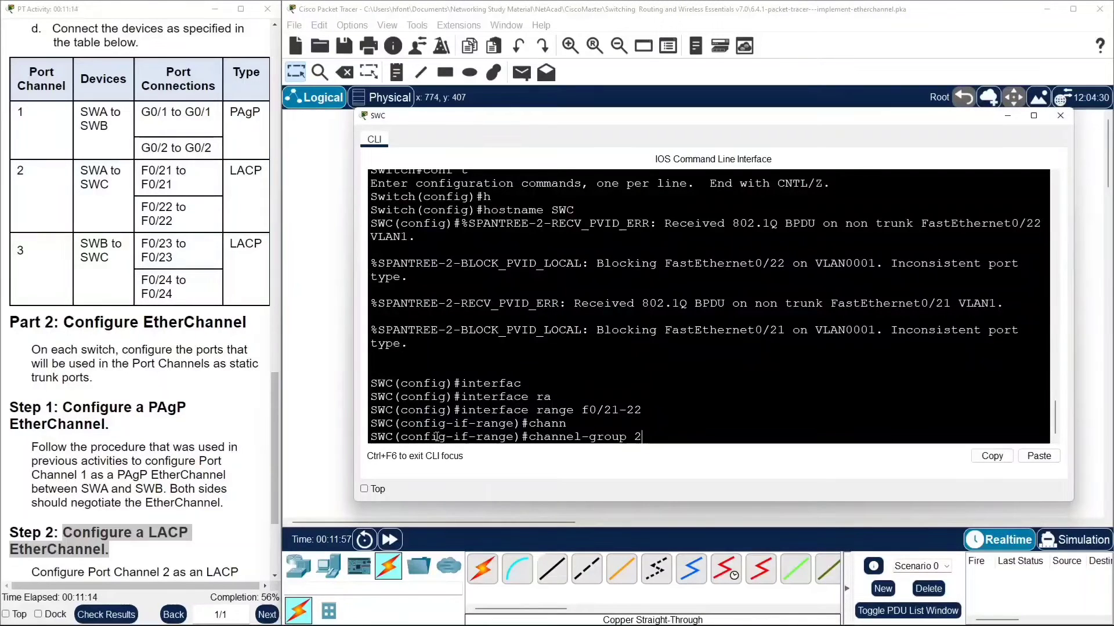
{"action": "type", "text": " mo"}
{"action": "key", "text": "Tab"}
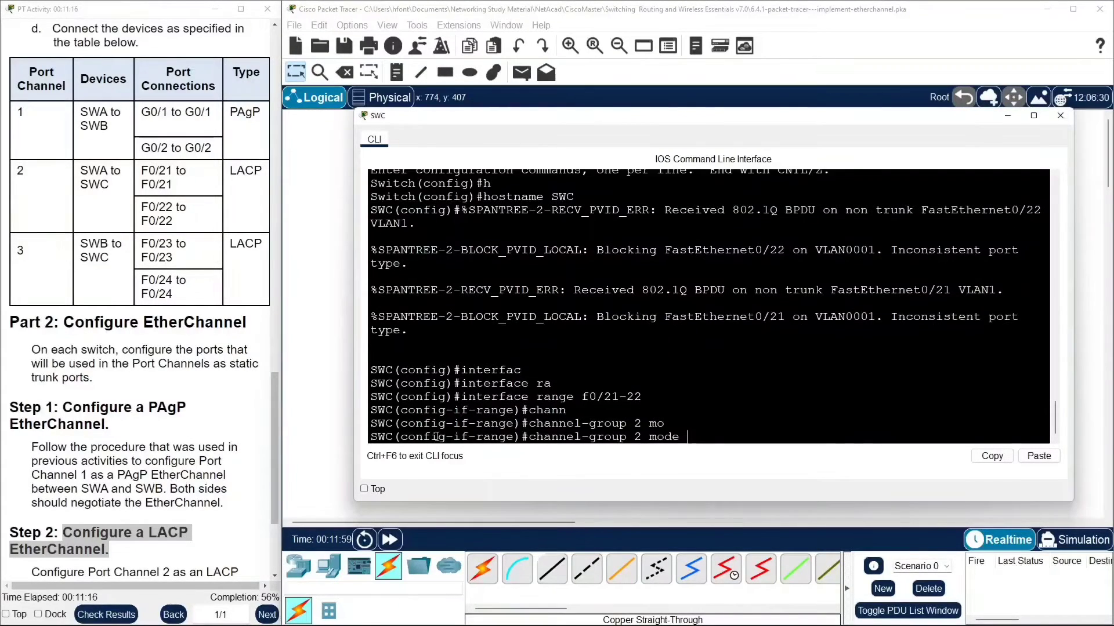
{"action": "type", "text": "ac"}
{"action": "key", "text": "Tab"}
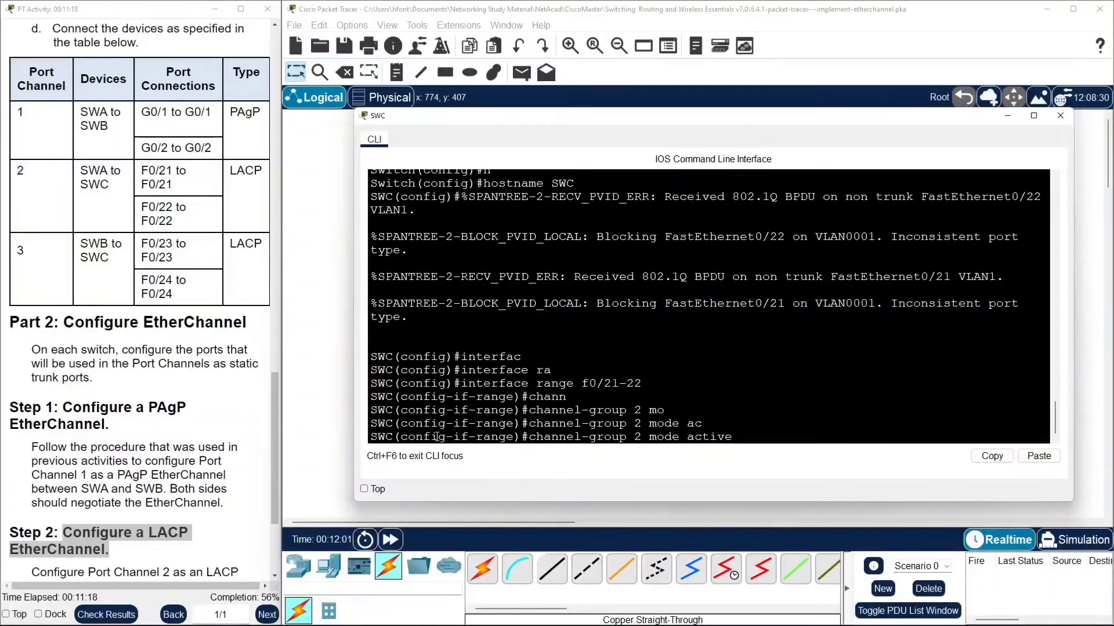
{"action": "key", "text": "Return"}
{"action": "key", "text": "Return"}
{"action": "key", "text": "Return"}
{"action": "key", "text": "Return"}
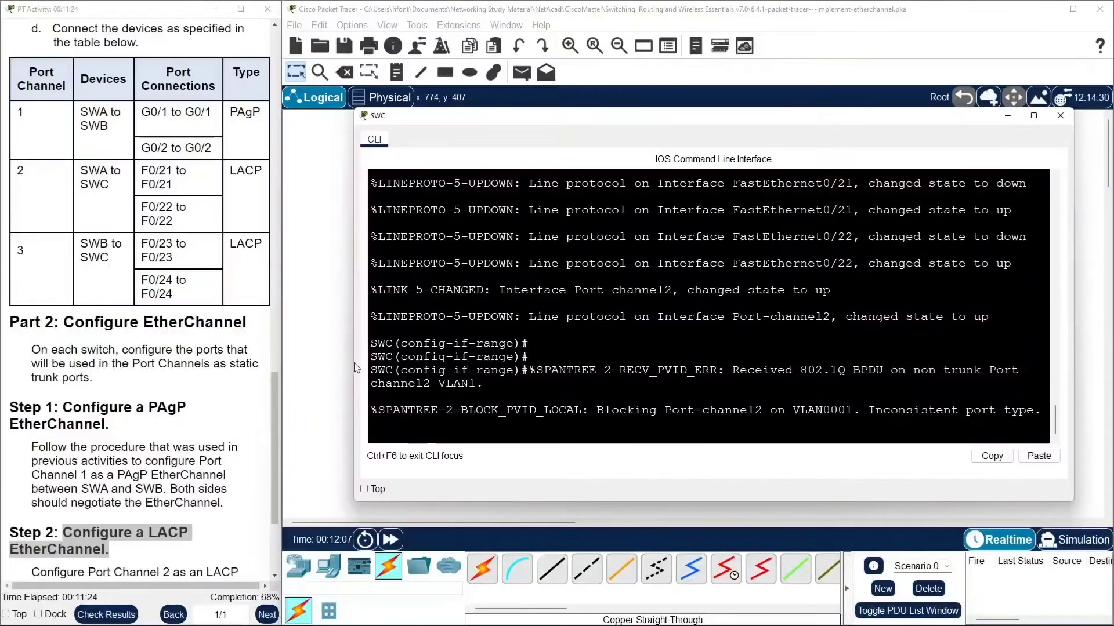
{"action": "left_click_drag", "start_coordinate": [354, 360], "coordinate": [314, 354]}
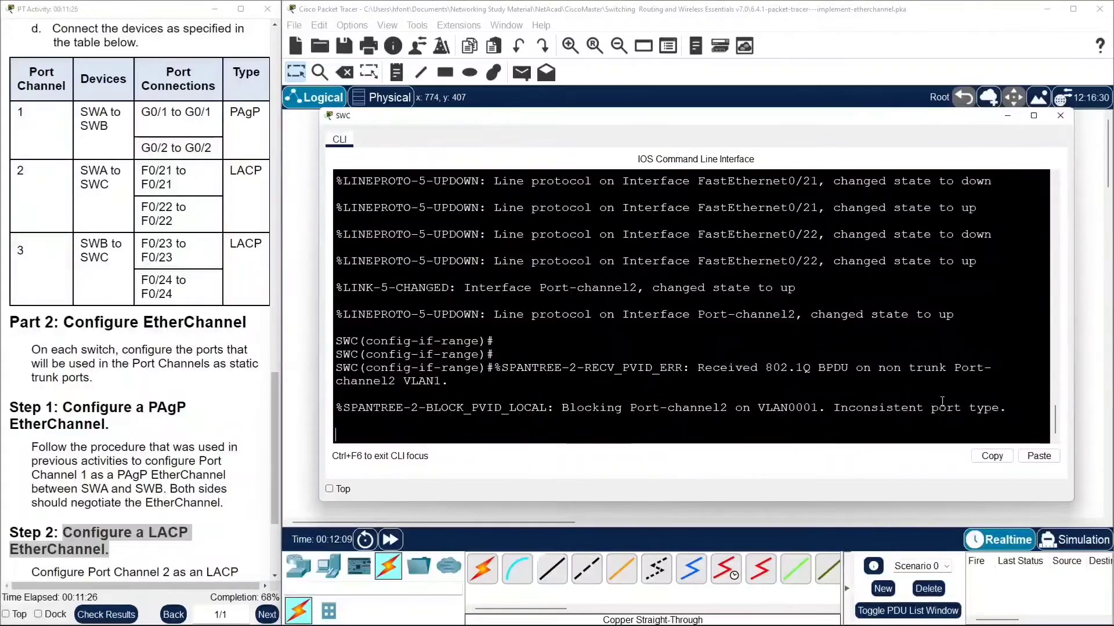
{"action": "key", "text": "Return"}
{"action": "key", "text": "Return"}
{"action": "key", "text": "Return"}
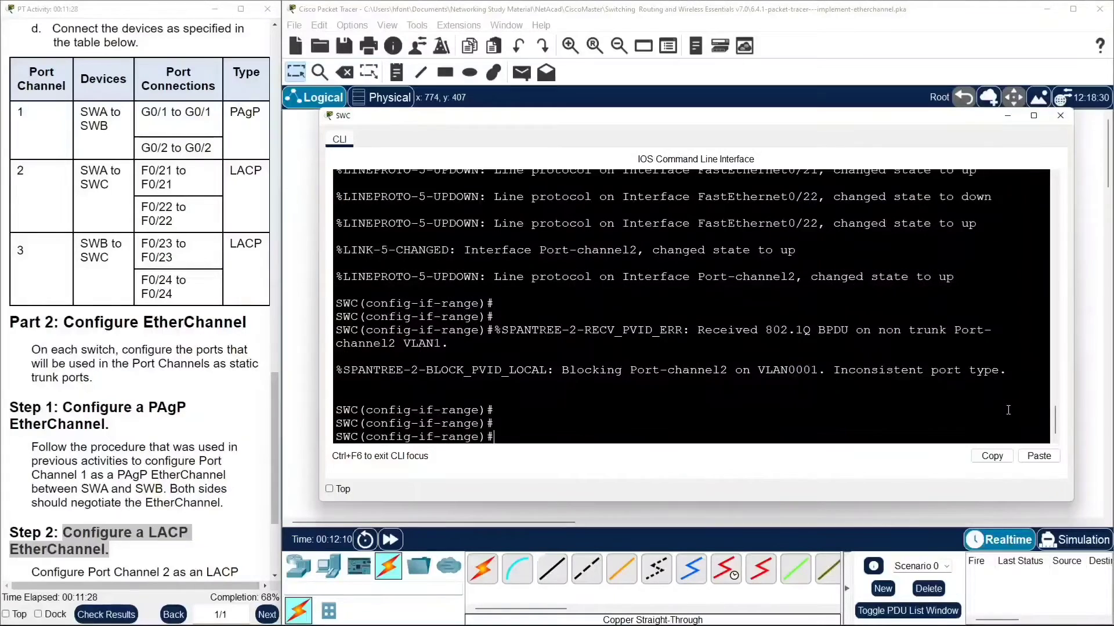
Leave SWC's interface range configuration and enter configuration of interface port-channel 2.
{"action": "type", "text": "e"}
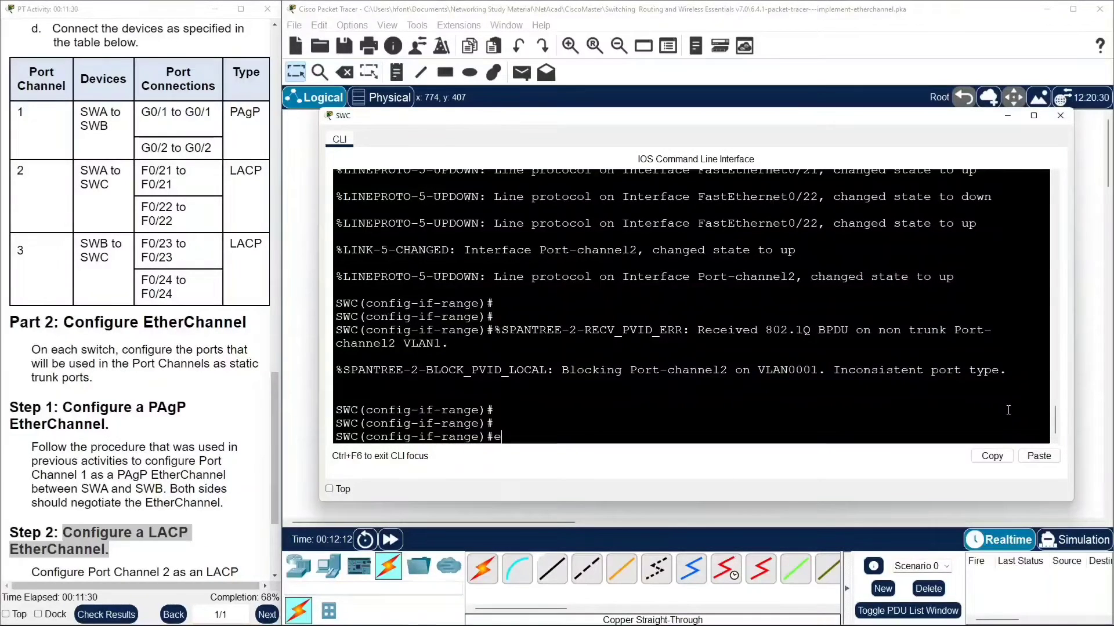
{"action": "type", "text": "xit"}
{"action": "key", "text": "Return"}
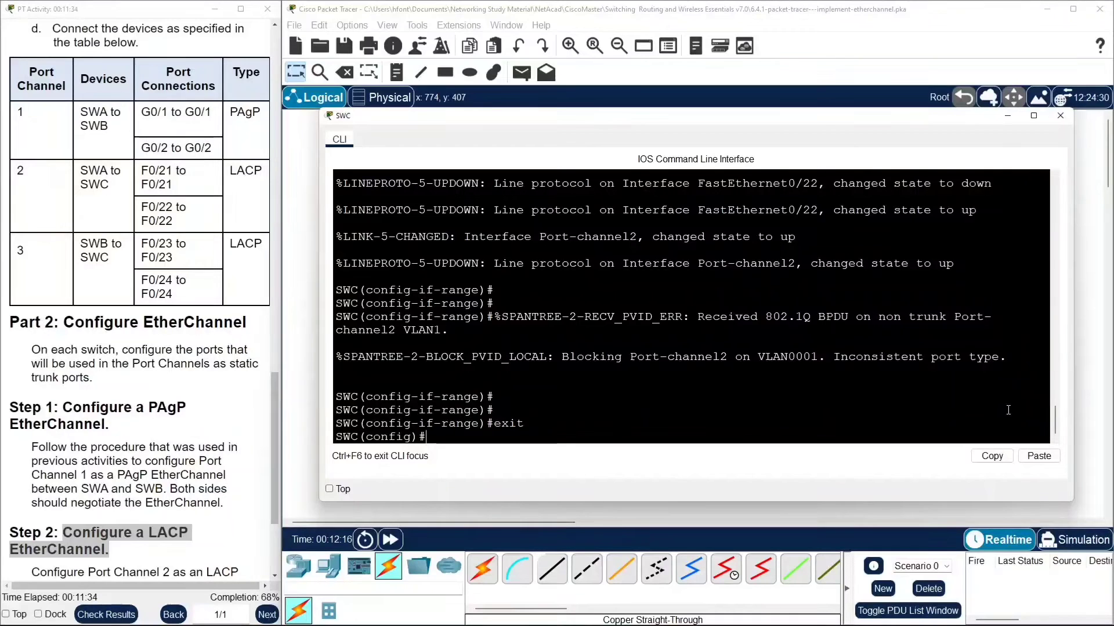
{"action": "type", "text": "in"}
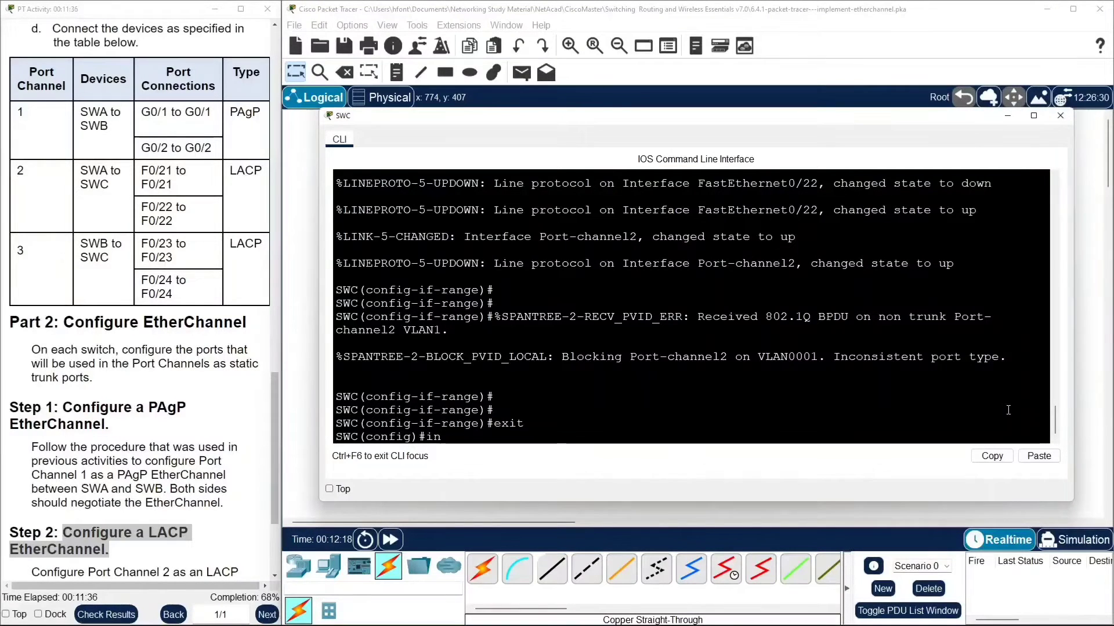
{"action": "type", "text": "terf"}
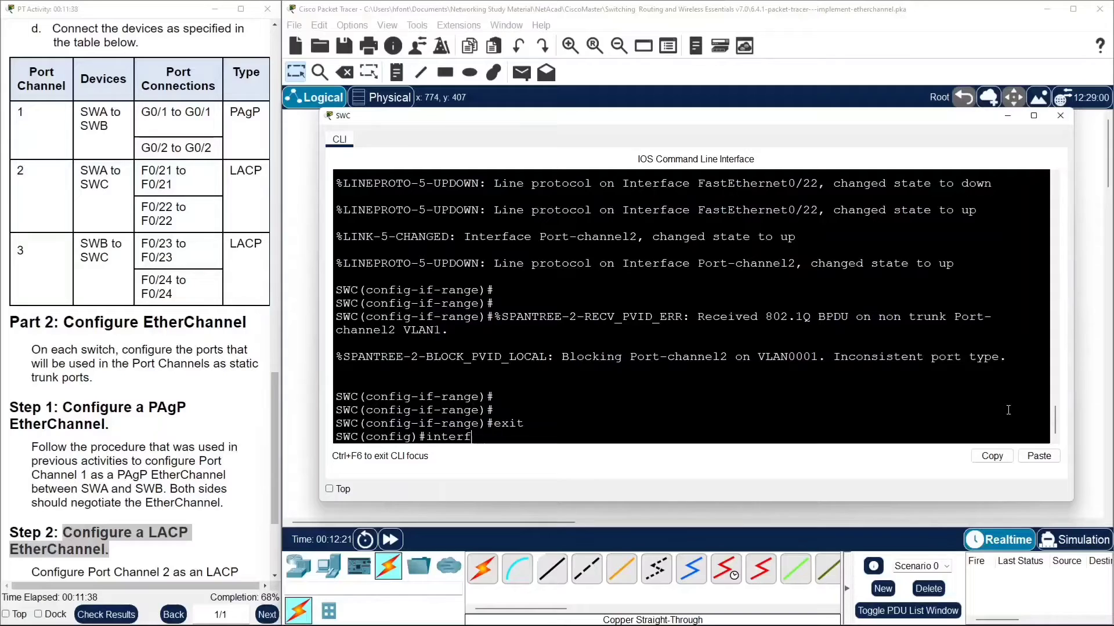
{"action": "key", "text": "Tab"}
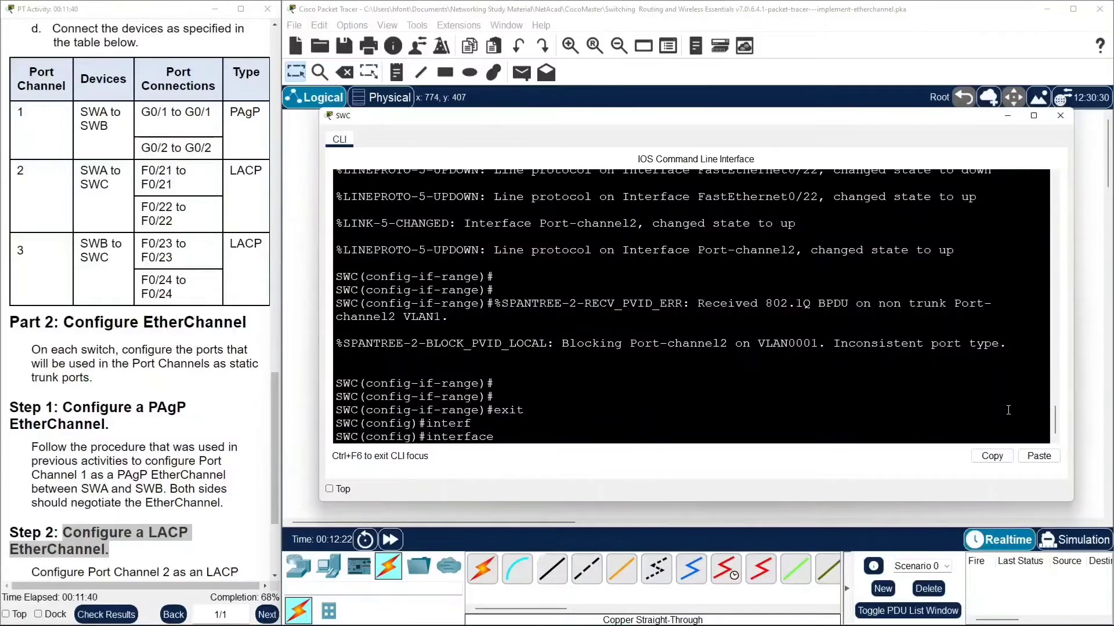
{"action": "type", "text": "po"}
{"action": "key", "text": "Tab"}
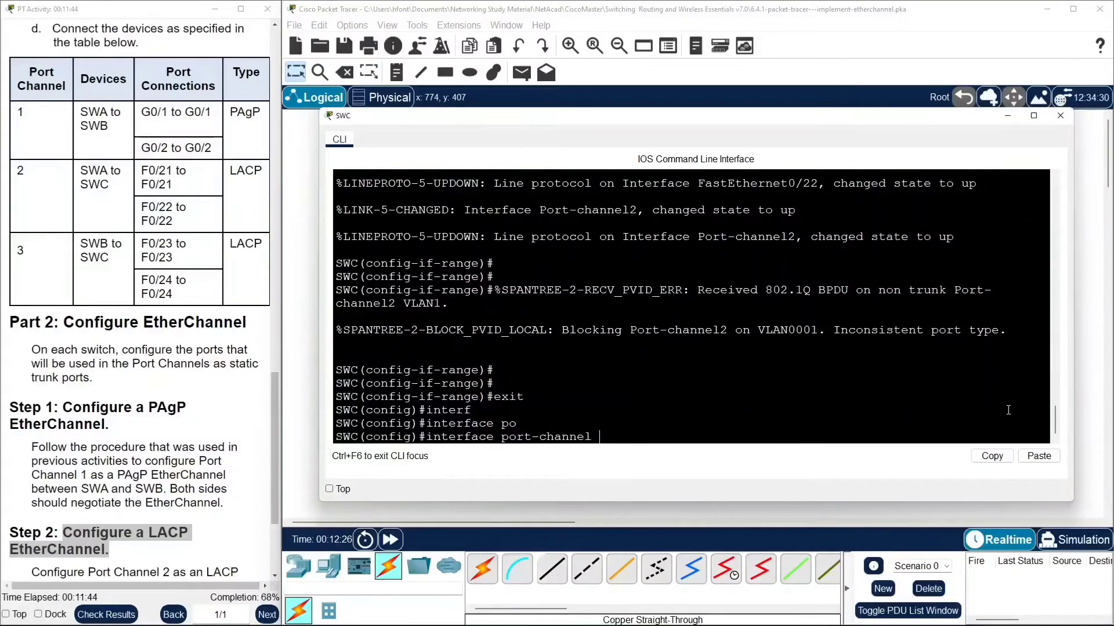
{"action": "type", "text": "2"}
{"action": "key", "text": "Return"}
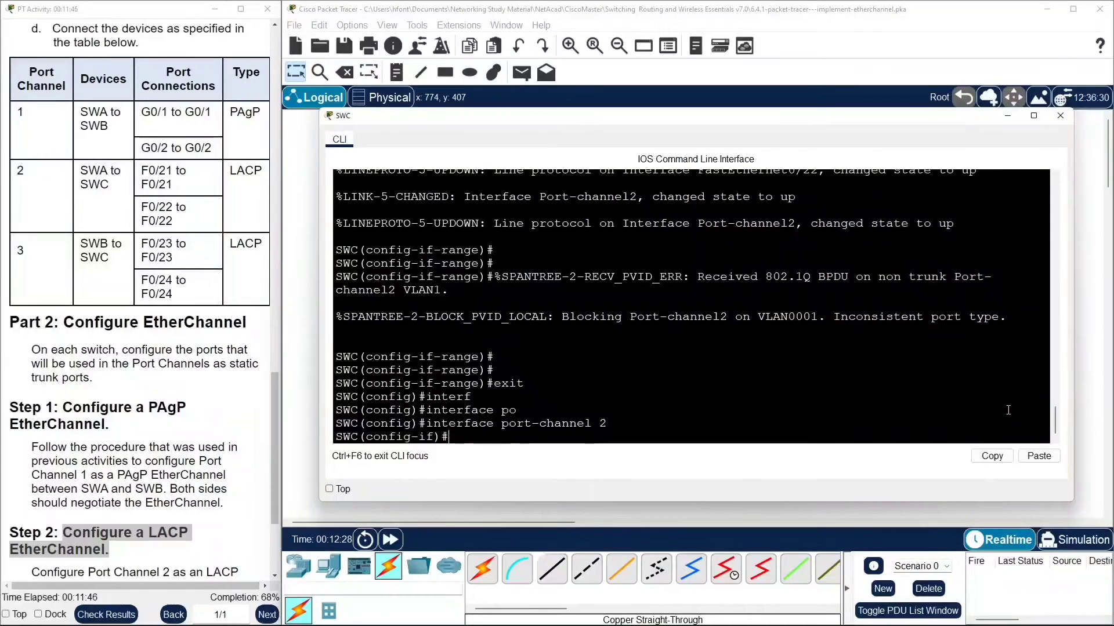
Set SWC's port-channel 2 to static trunk mode with switchport mode trunk.
{"action": "type", "text": "sw"}
{"action": "key", "text": "Tab"}
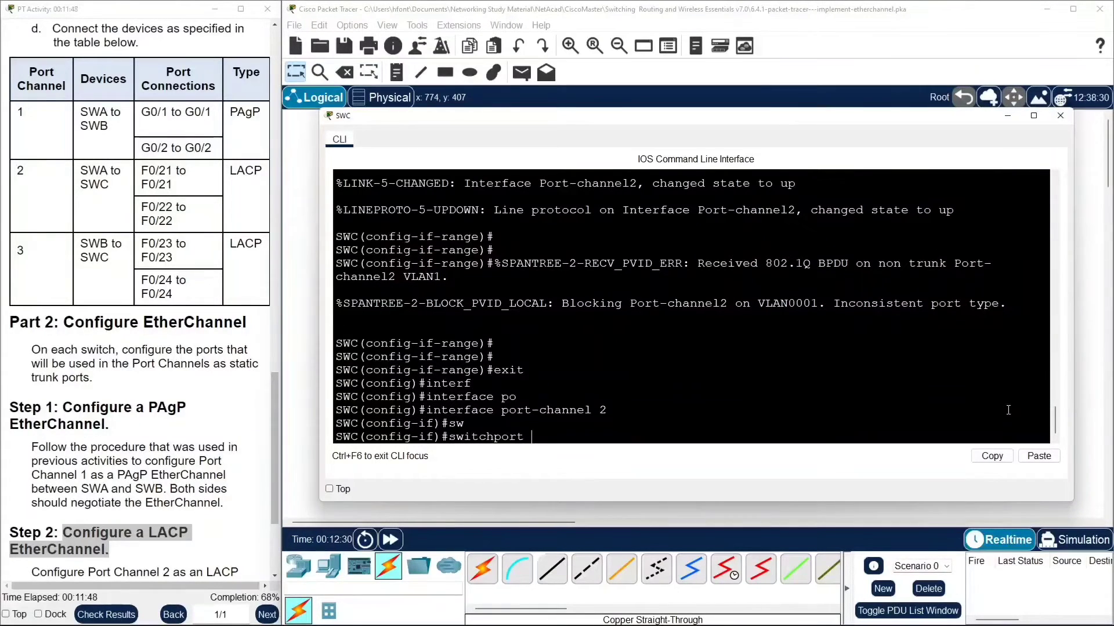
{"action": "type", "text": "mo"}
{"action": "key", "text": "Tab"}
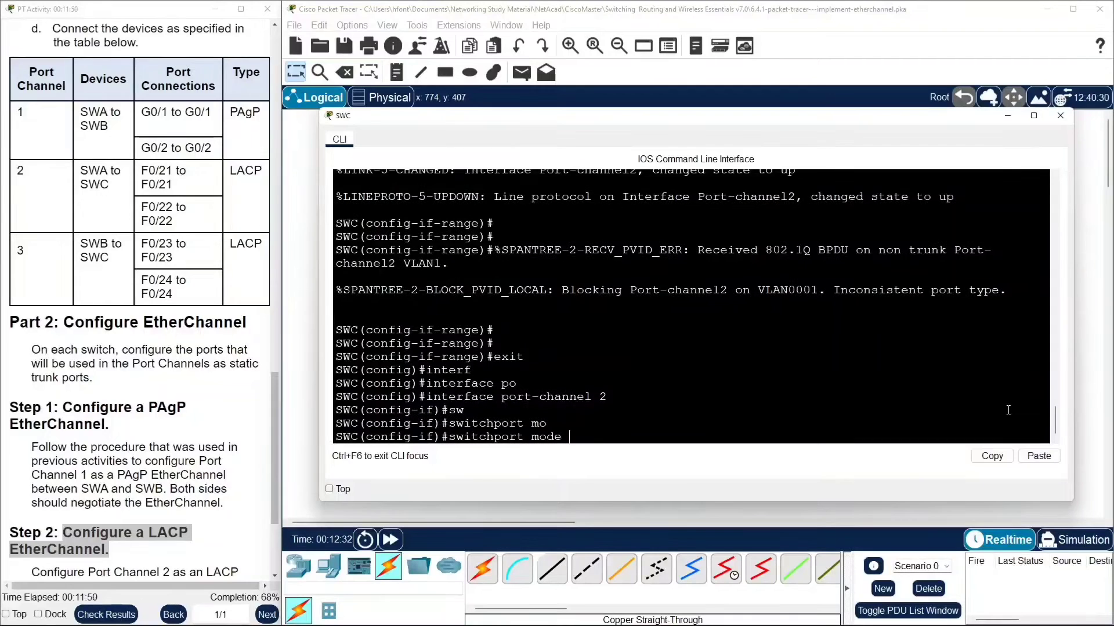
{"action": "type", "text": "tr"}
{"action": "key", "text": "Tab"}
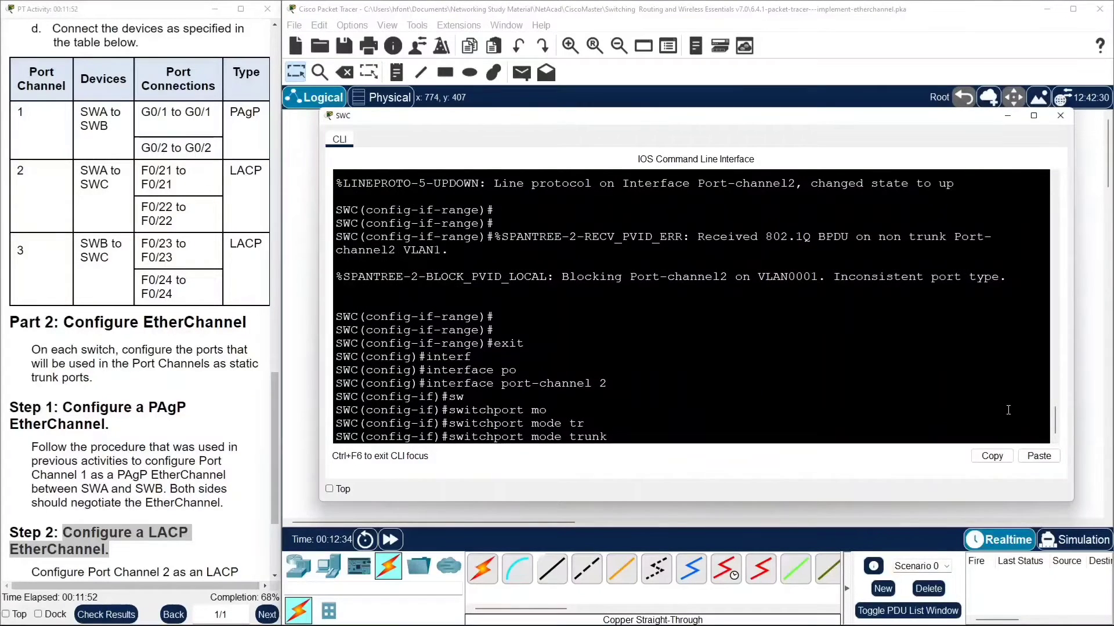
{"action": "key", "text": "Return"}
Disable trunk negotiation with switchport nonegotiate on SWC's port-channel 2.
{"action": "type", "text": "sw"}
{"action": "key", "text": "Tab"}
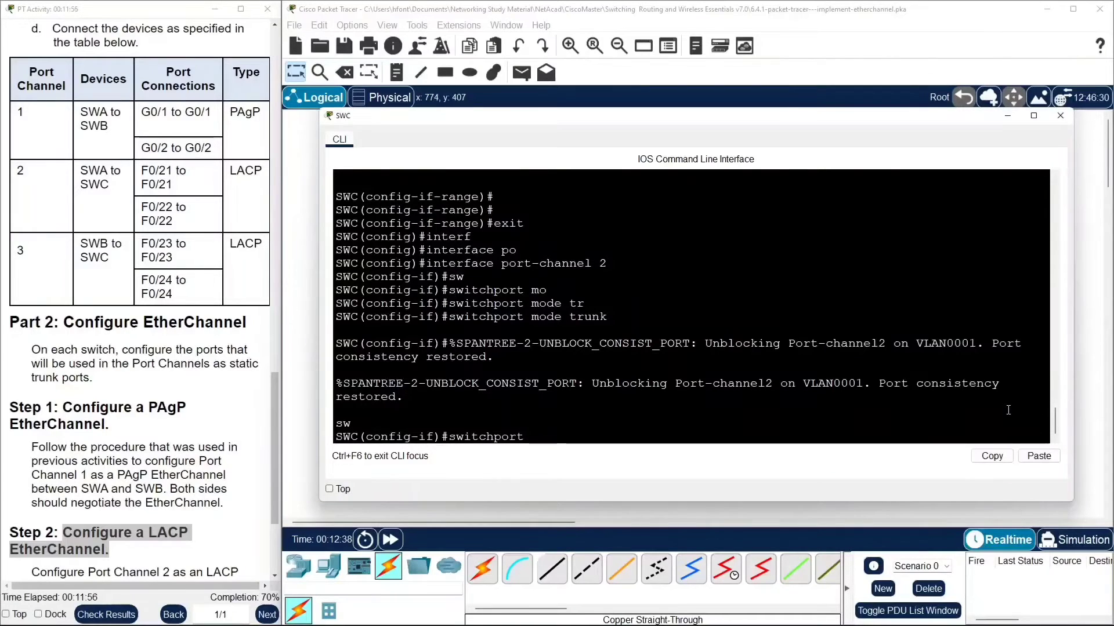
{"action": "type", "text": "n"}
{"action": "key", "text": "Tab"}
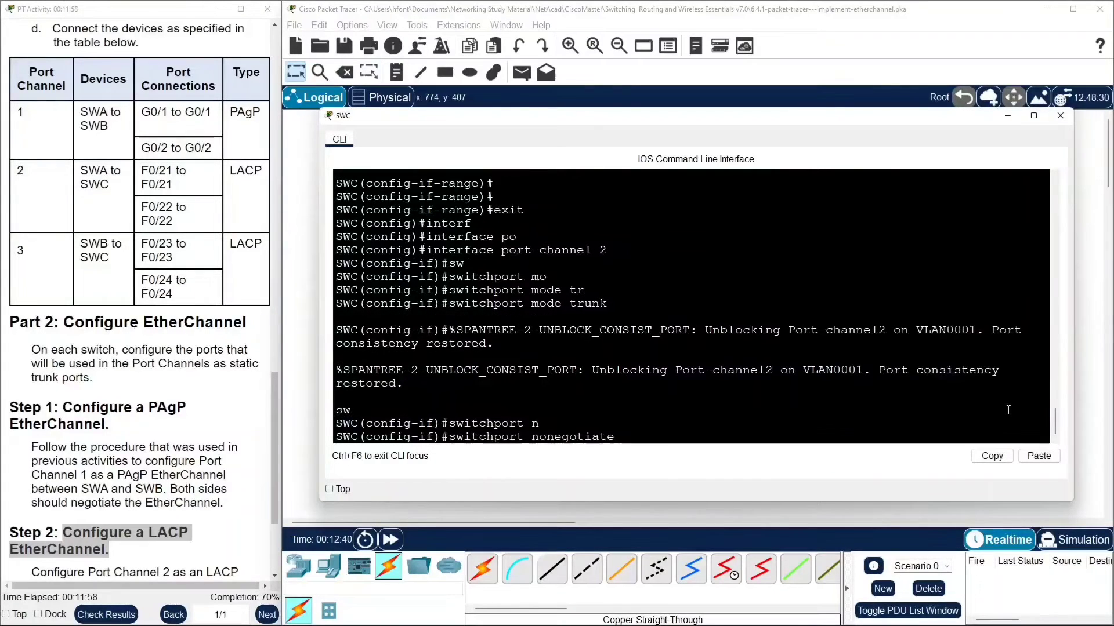
{"action": "key", "text": "Return"}
{"action": "key", "text": "Return"}
{"action": "key", "text": "Return"}
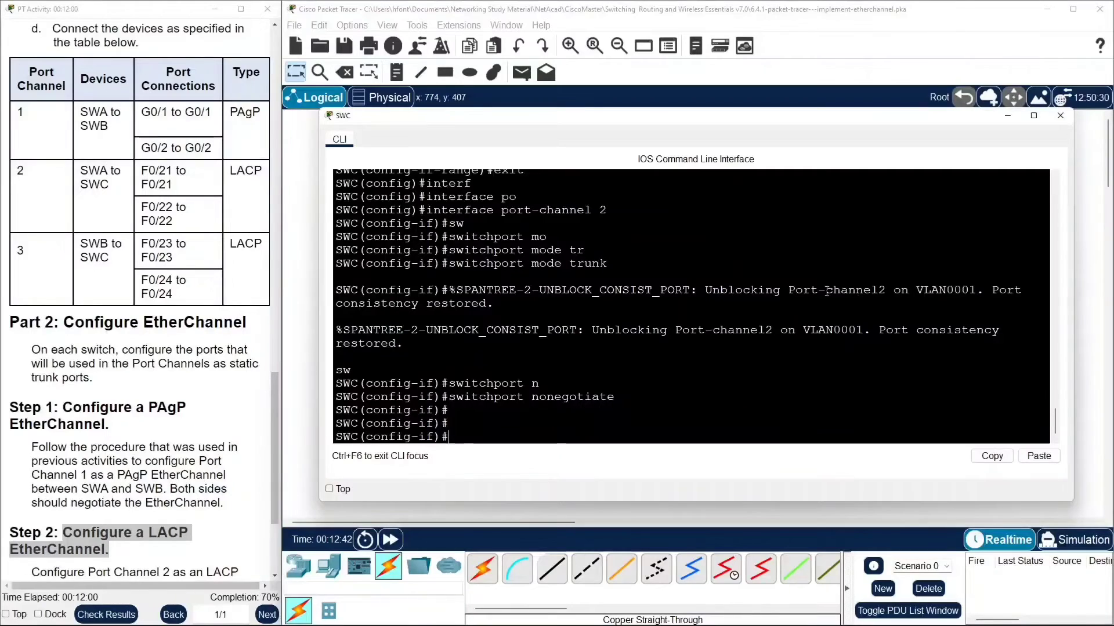
Read Step 3 of the instructions on the backup LACP EtherChannel between SWB and SWC, then reopen SWC's command line.
{"action": "left_click", "coordinate": [293, 199]}
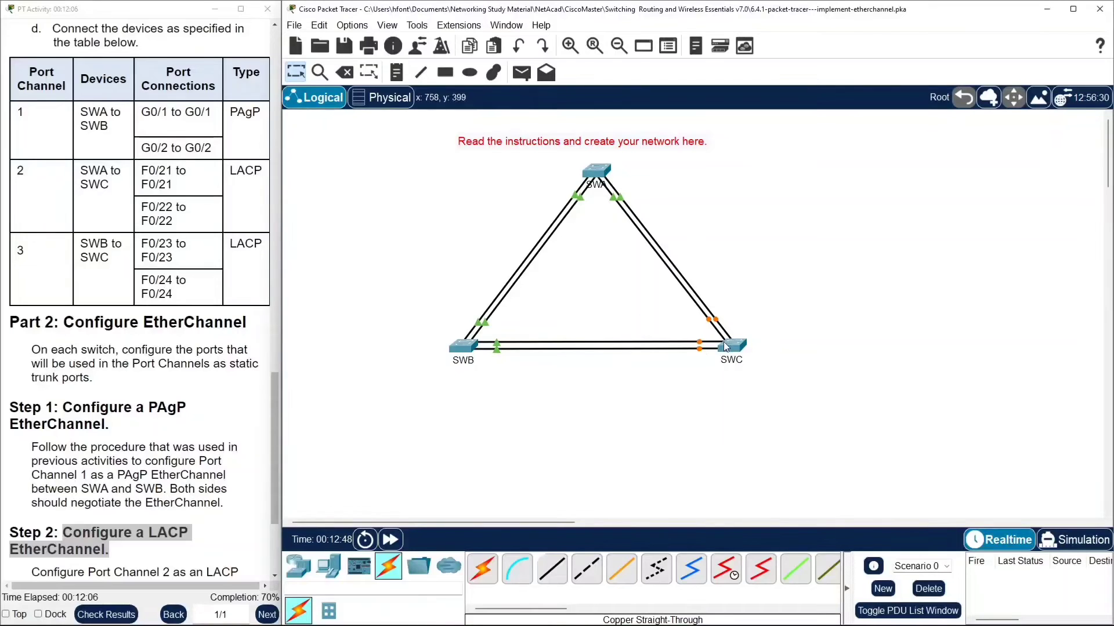
{"action": "scroll", "coordinate": [189, 447], "scroll_direction": "down", "scroll_amount": 5}
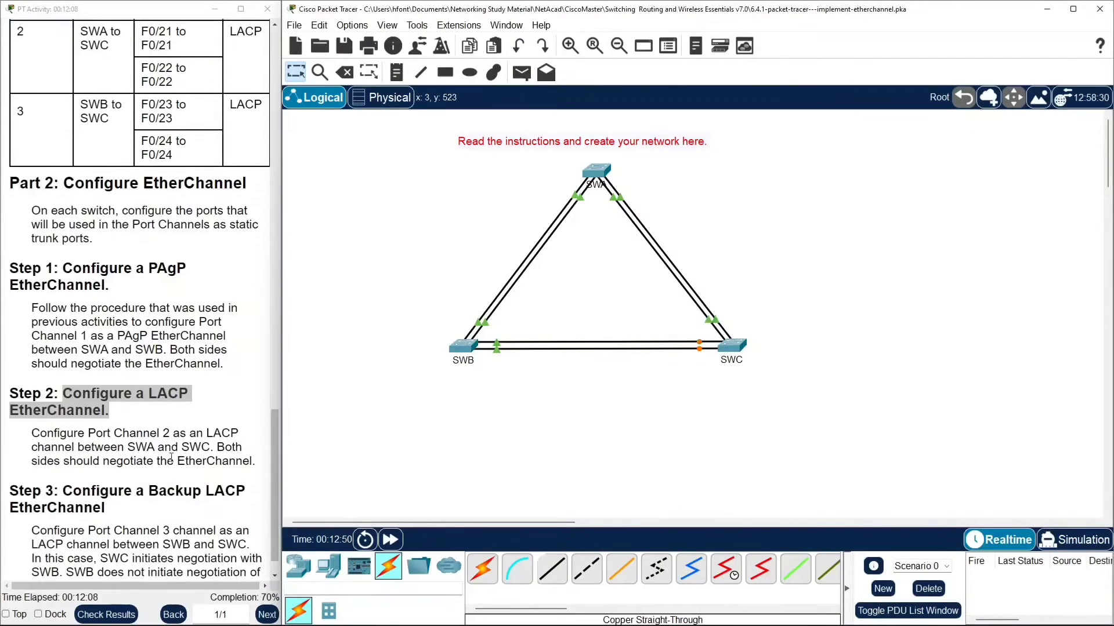
{"action": "left_click_drag", "start_coordinate": [10, 453], "coordinate": [105, 462]}
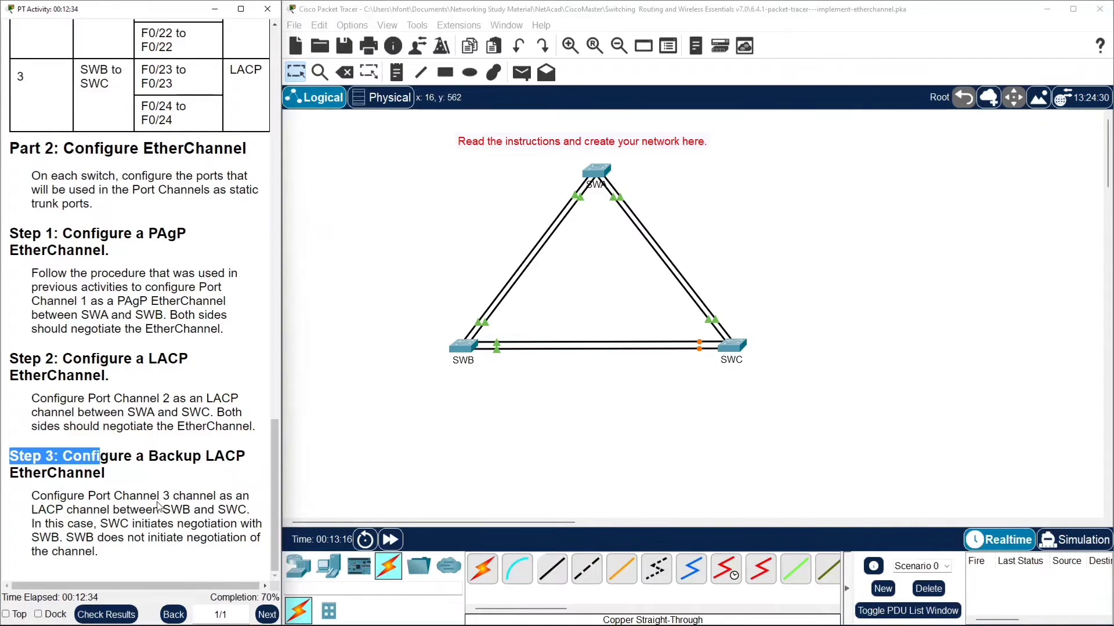
{"action": "left_click", "coordinate": [734, 350]}
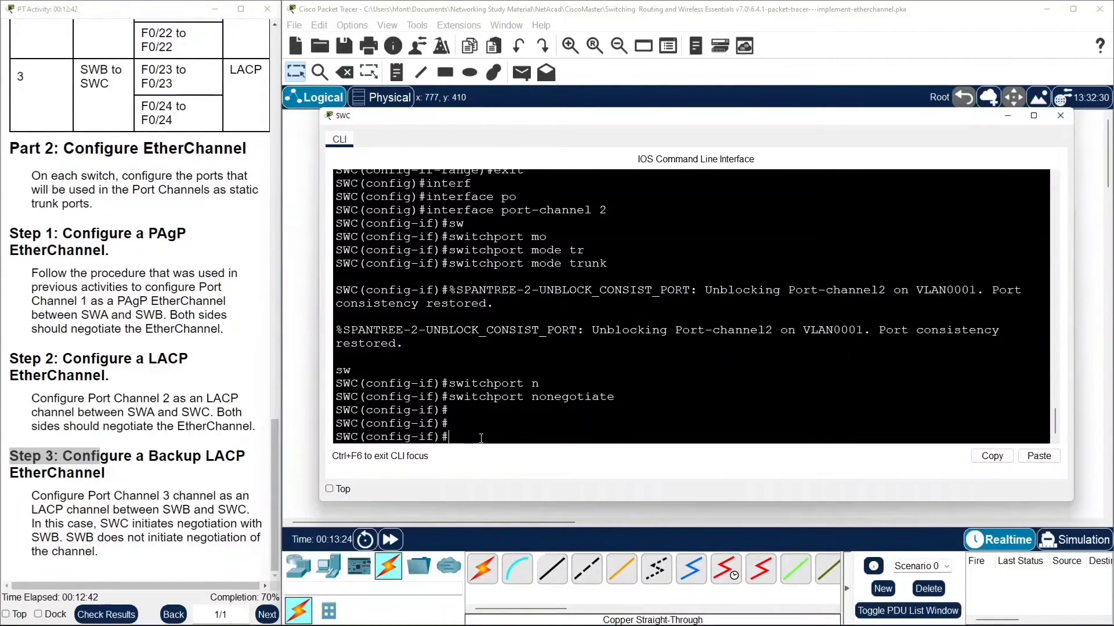
{"action": "type", "text": "int"}
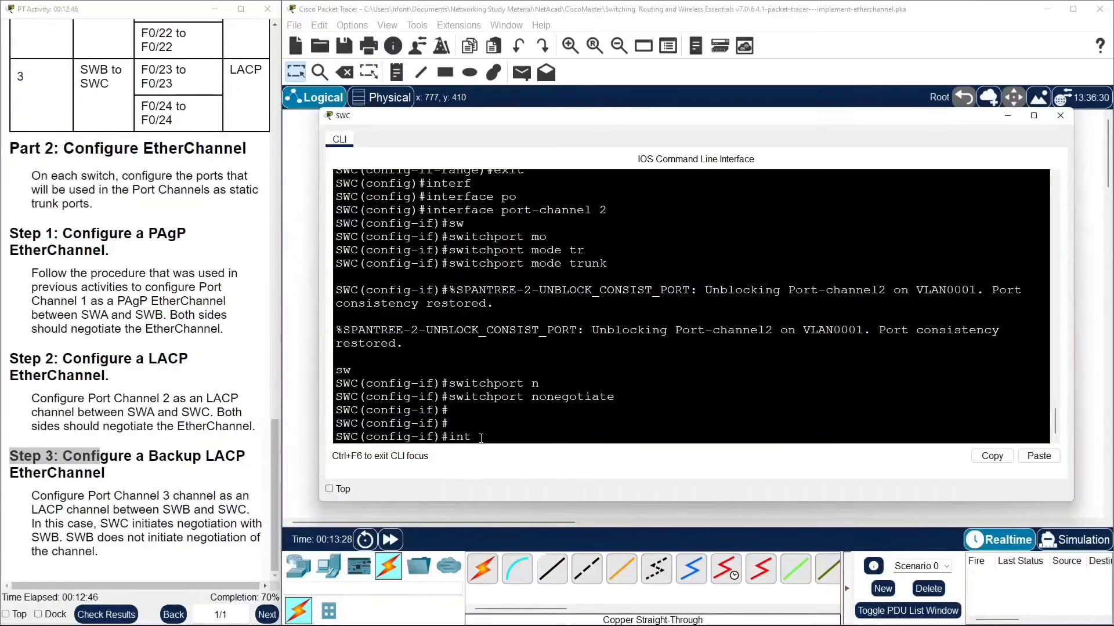
{"action": "key", "text": "BackSpace"}
{"action": "key", "text": "BackSpace"}
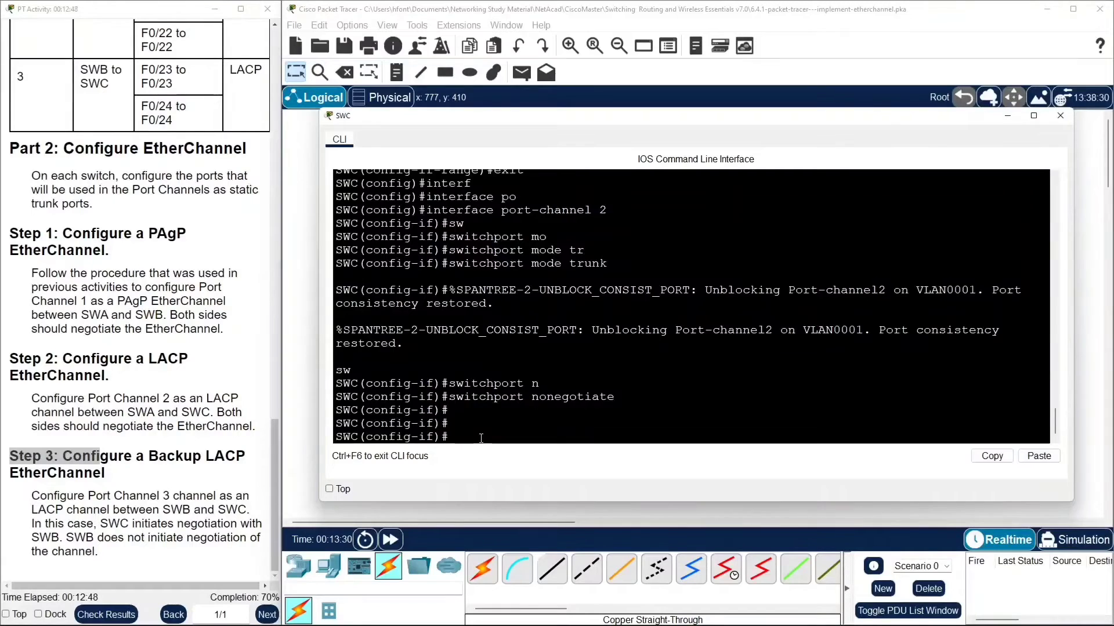
Leave port-channel 2 configuration and select SWC's interfaces FastEthernet0/23 to 0/24 as an interface range.
{"action": "type", "text": "exit"}
{"action": "key", "text": "Return"}
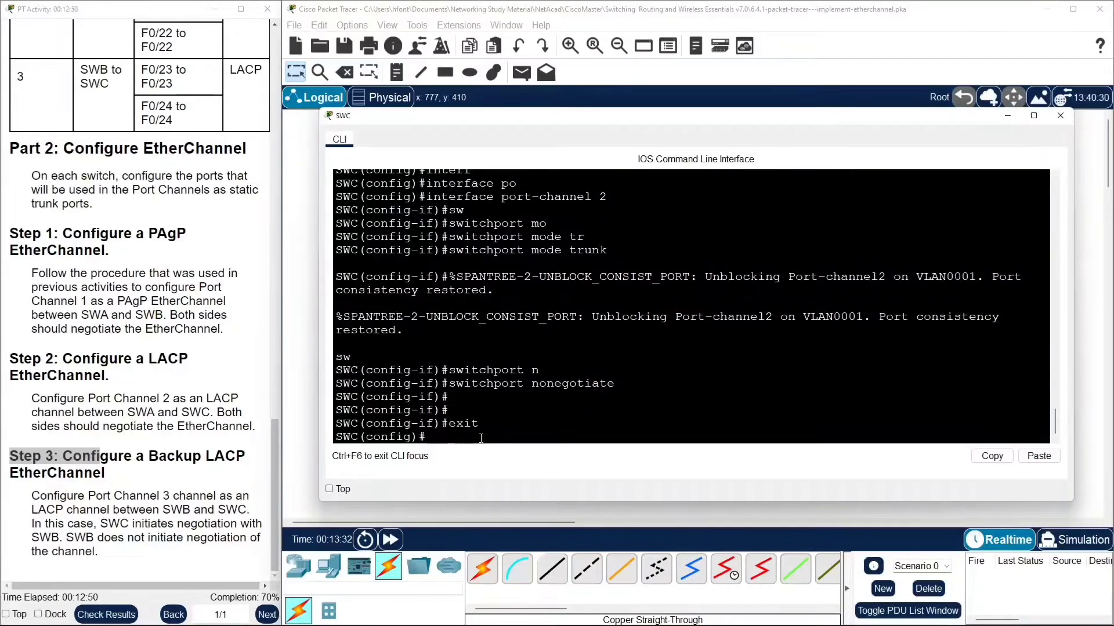
{"action": "type", "text": "int"}
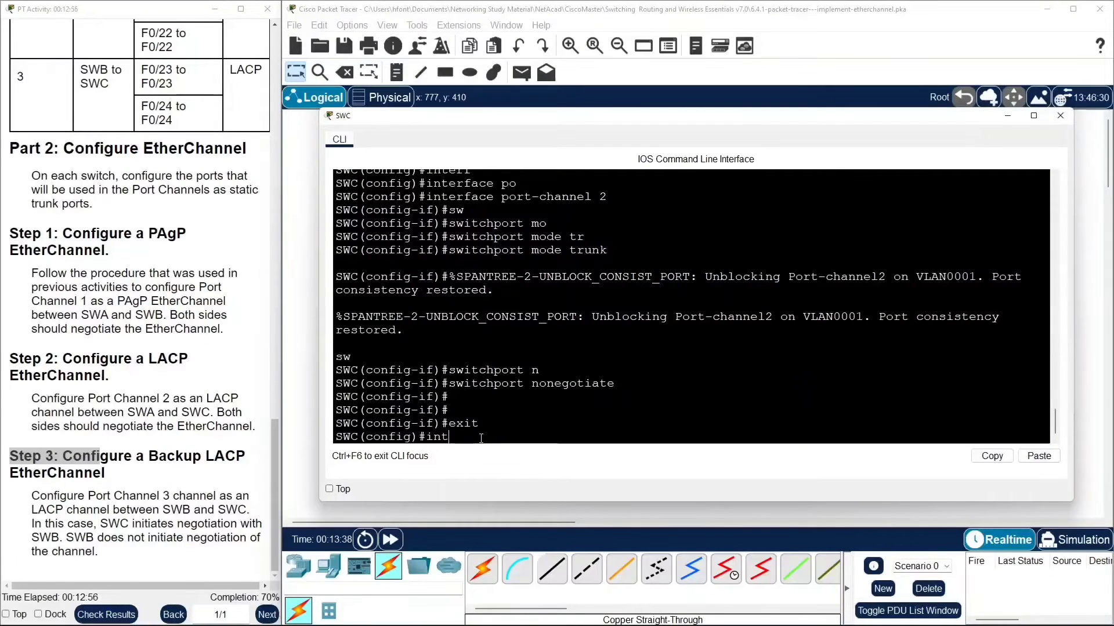
{"action": "key", "text": "Tab"}
{"action": "type", "text": "r"}
{"action": "key", "text": "Tab"}
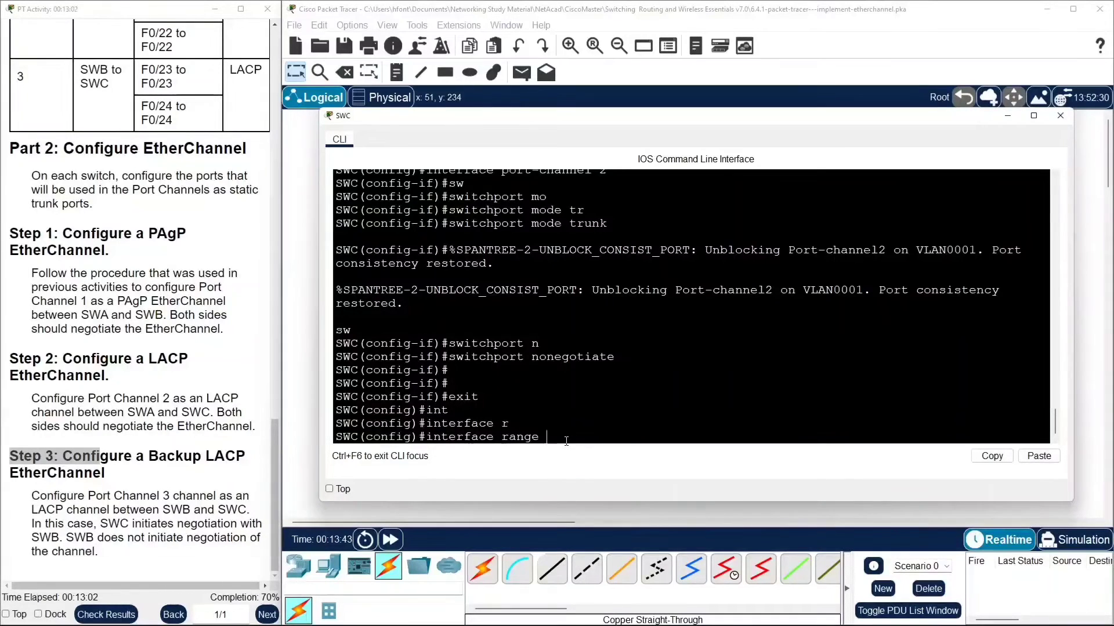
{"action": "type", "text": "f"}
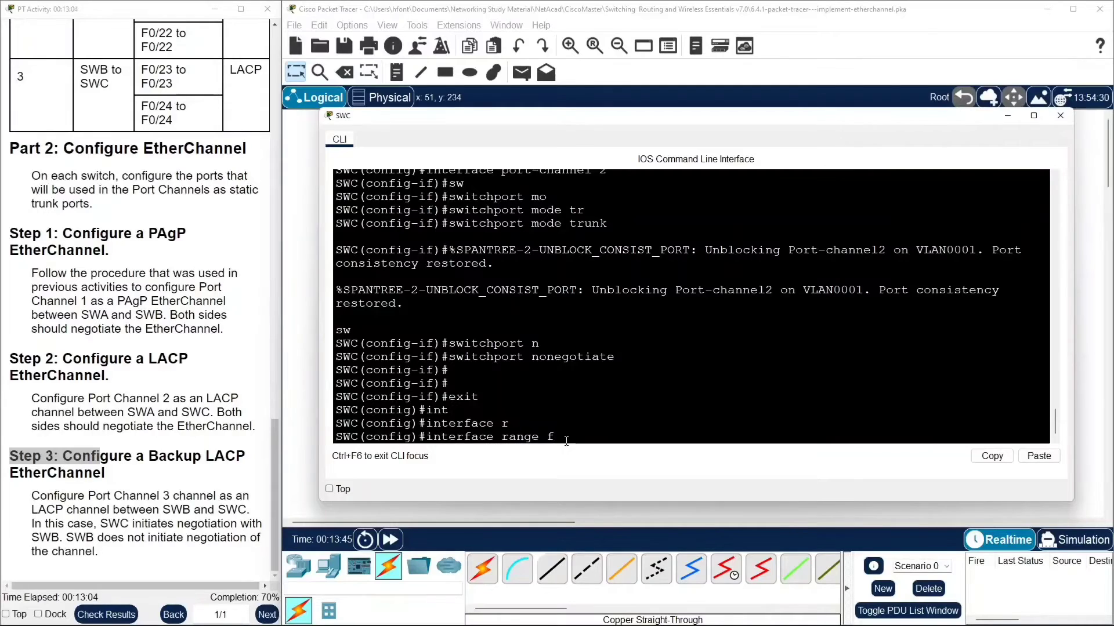
{"action": "type", "text": "0/23"}
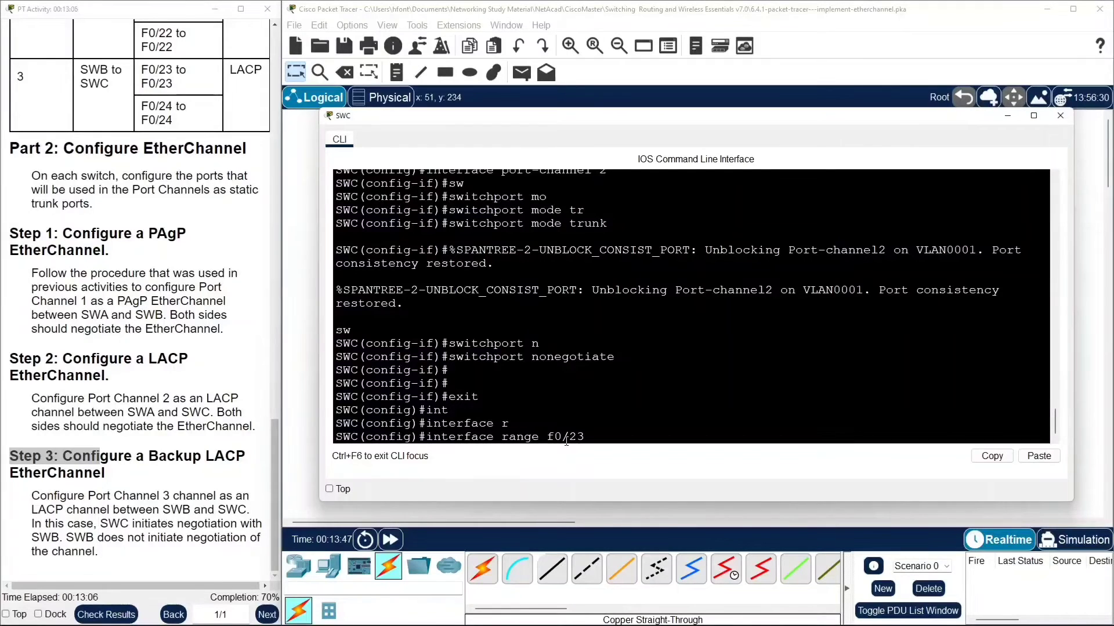
{"action": "type", "text": "-24"}
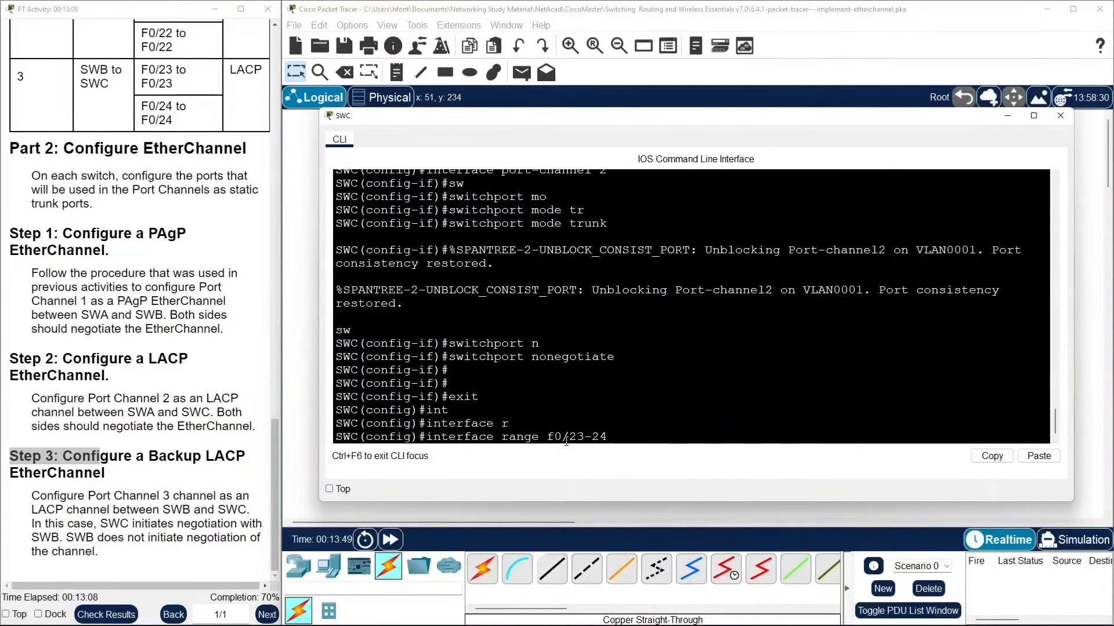
{"action": "key", "text": "Return"}
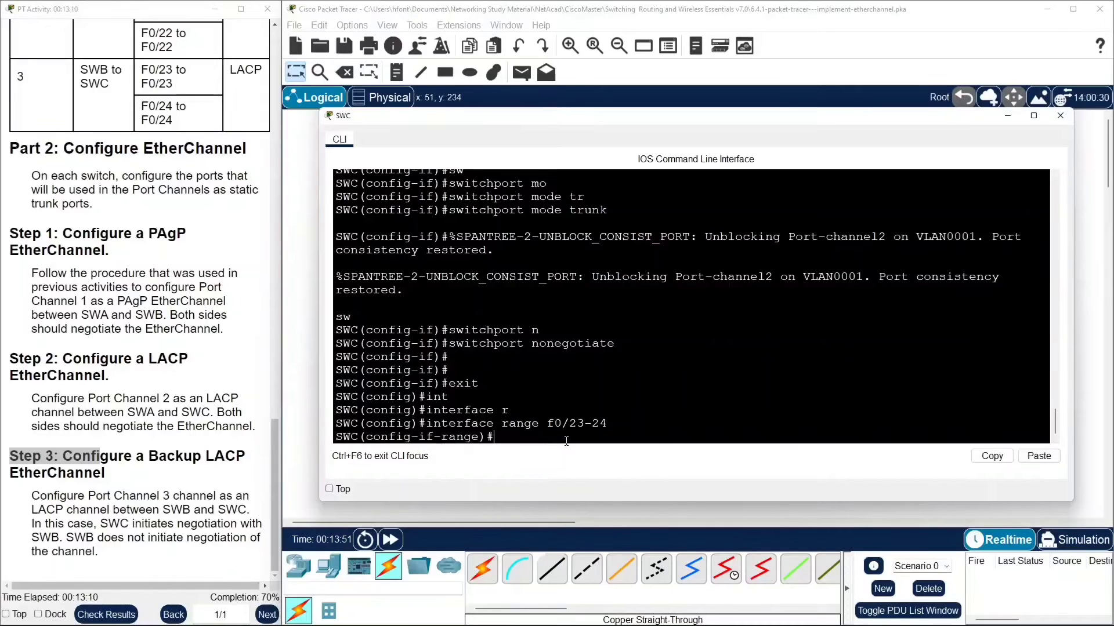
Assign SWC's F0/23–0/24 range to channel-group 3 in mode active for LACP.
{"action": "type", "text": "chann"}
{"action": "key", "text": "Tab"}
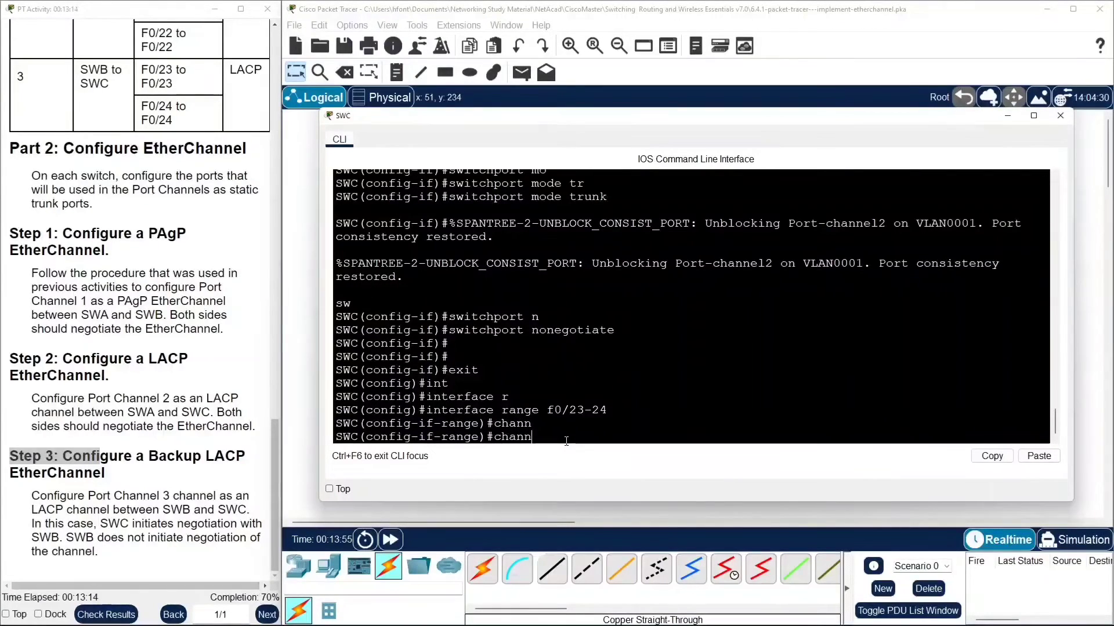
{"action": "type", "text": "e"}
{"action": "type", "text": "l-g"}
{"action": "type", "text": "r"}
{"action": "key", "text": "Tab"}
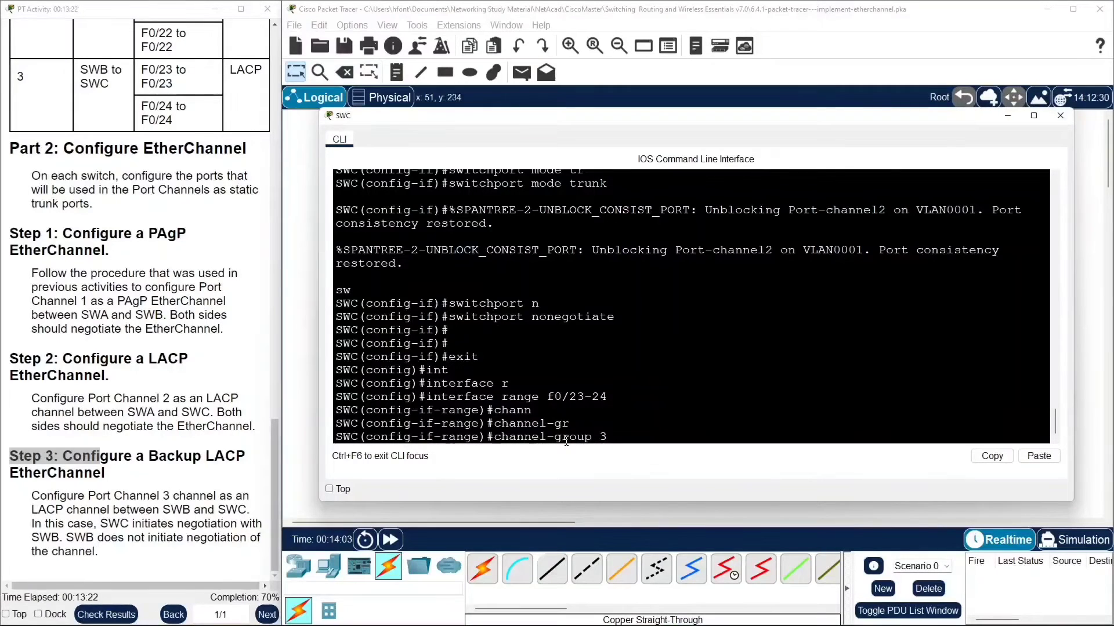
{"action": "type", "text": "mo"}
{"action": "key", "text": "Tab"}
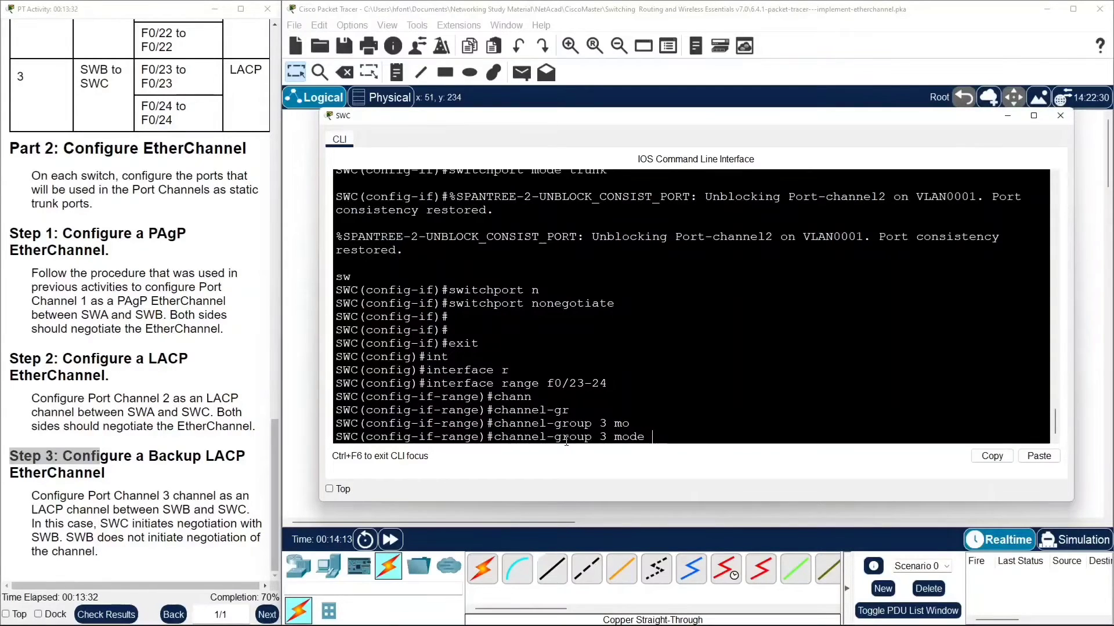
{"action": "type", "text": "ac"}
{"action": "key", "text": "Tab"}
{"action": "key", "text": "Return"}
{"action": "key", "text": "Return"}
{"action": "key", "text": "Return"}
{"action": "key", "text": "Return"}
{"action": "key", "text": "Return"}
{"action": "key", "text": "Return"}
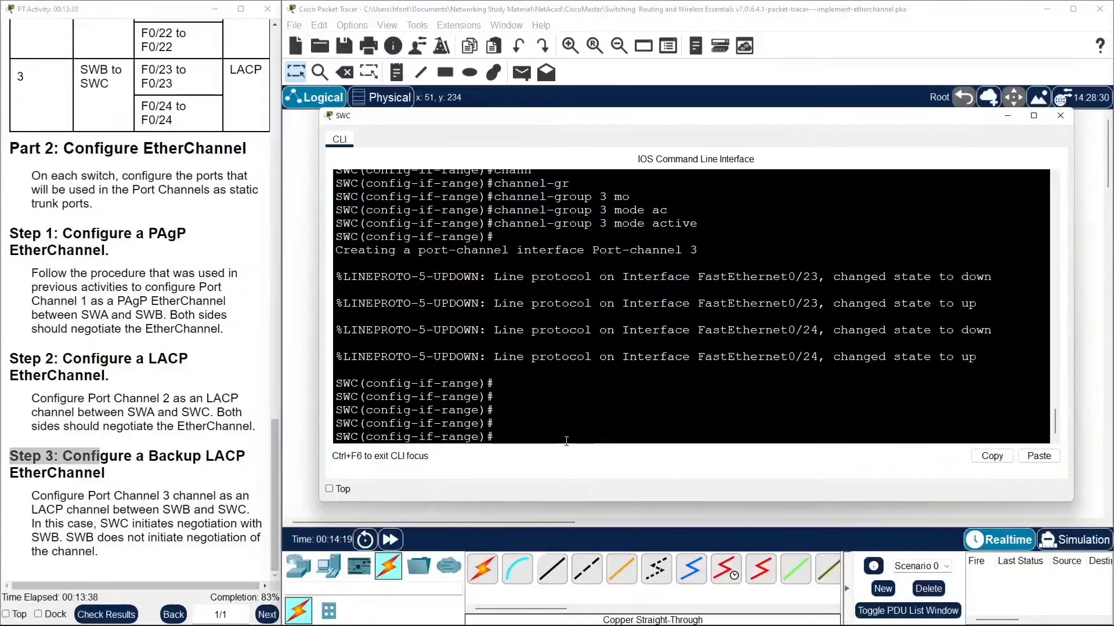
Leave the interface range configuration and enter configuration of interface port-channel 3 on SWC.
{"action": "type", "text": "exit"}
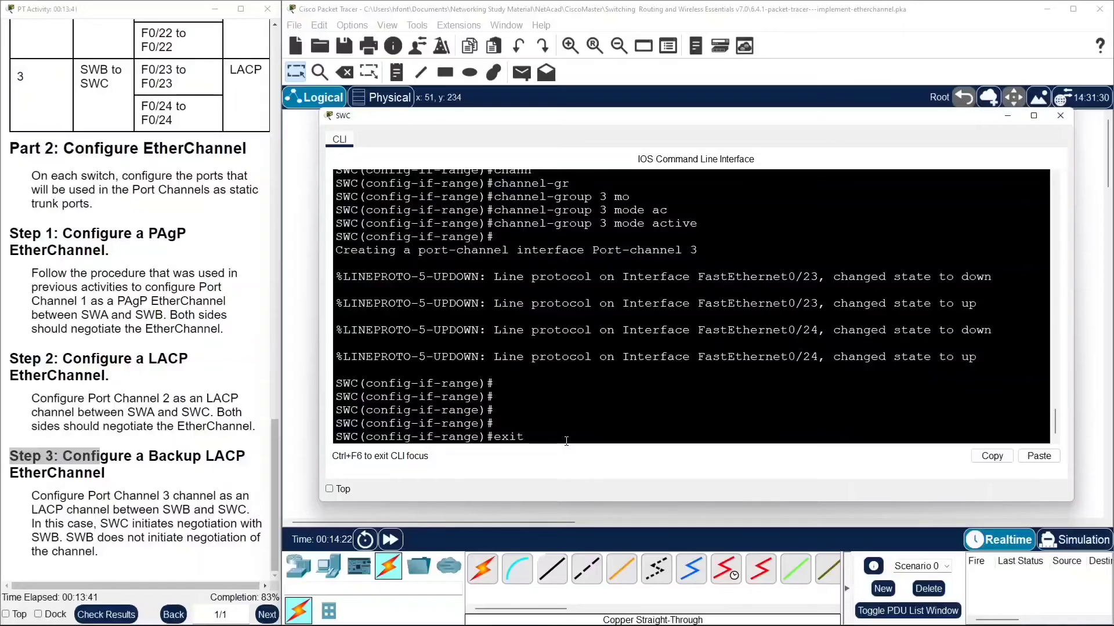
{"action": "key", "text": "Return"}
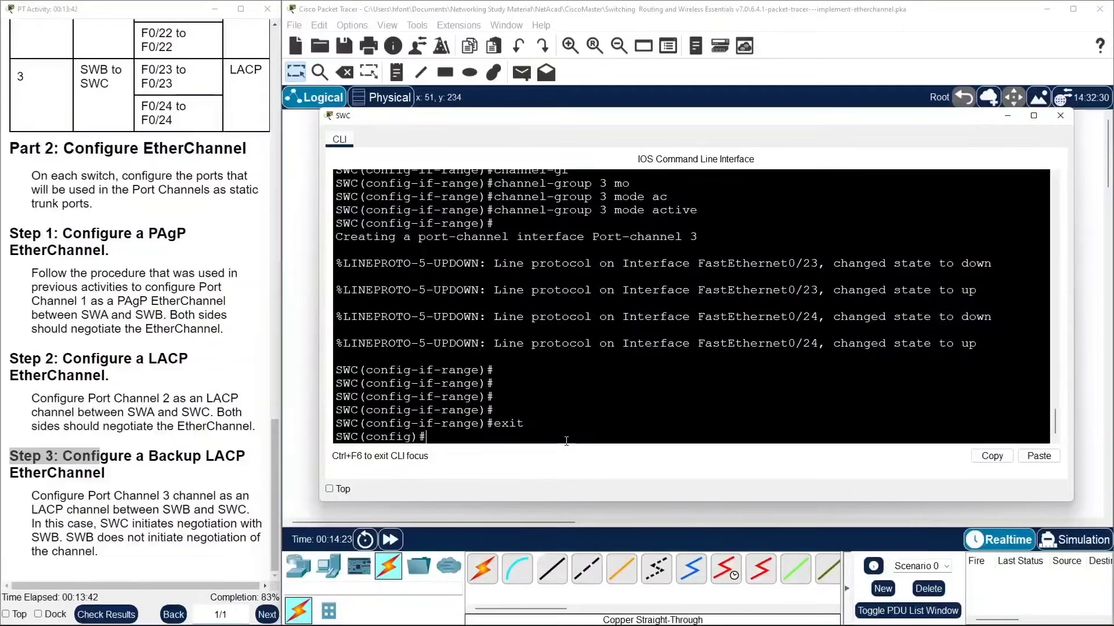
{"action": "type", "text": "sw"}
{"action": "key", "text": "BackSpace"}
{"action": "key", "text": "BackSpace"}
{"action": "type", "text": "in"}
{"action": "key", "text": "Tab"}
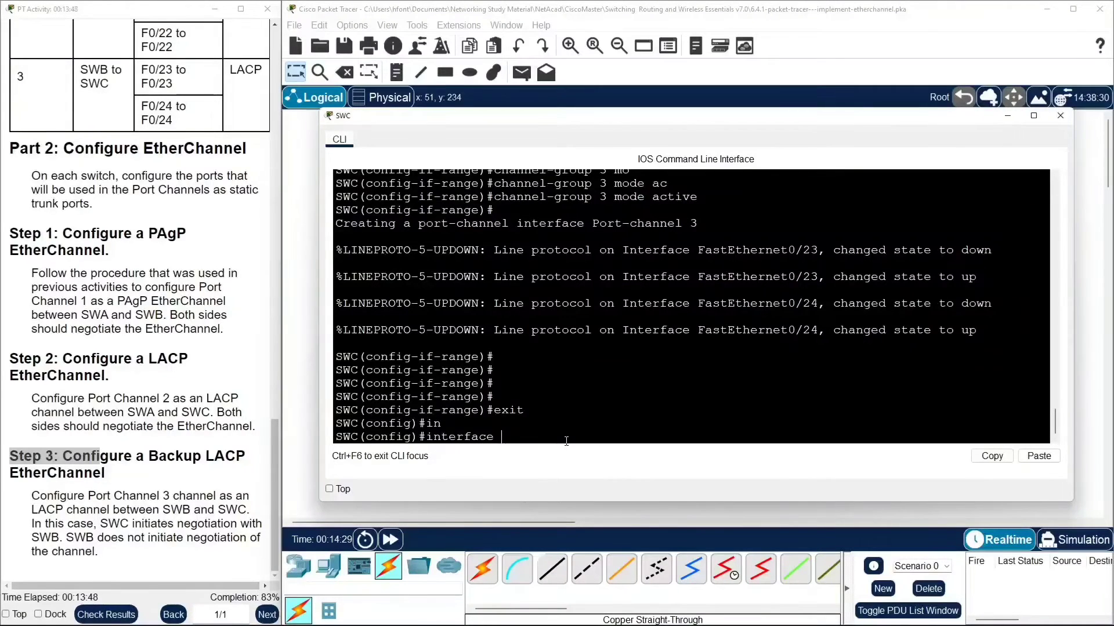
{"action": "type", "text": "po"}
{"action": "key", "text": "Tab"}
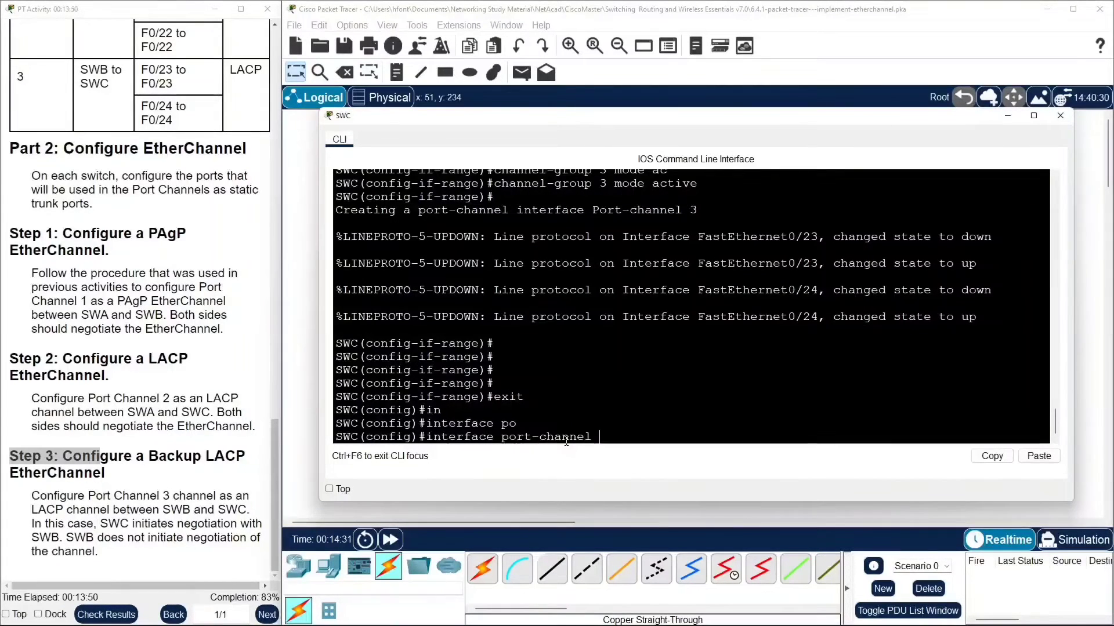
{"action": "type", "text": "3"}
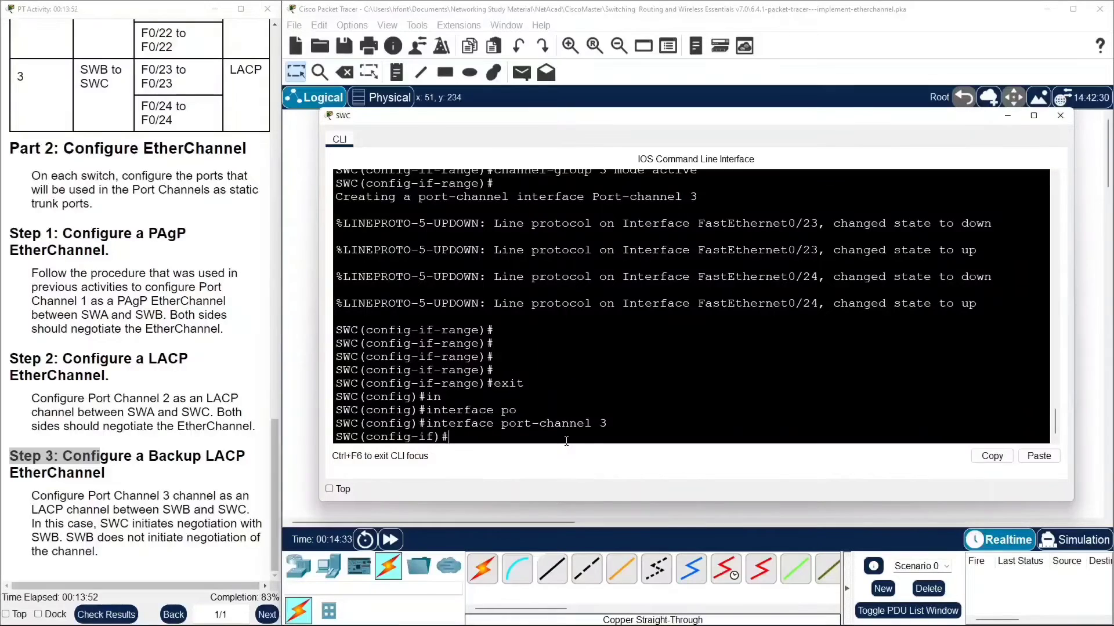
Set SWC's port-channel 3 to static trunk mode with switchport mode trunk.
{"action": "type", "text": "sw"}
{"action": "key", "text": "Tab"}
{"action": "type", "text": "mo"}
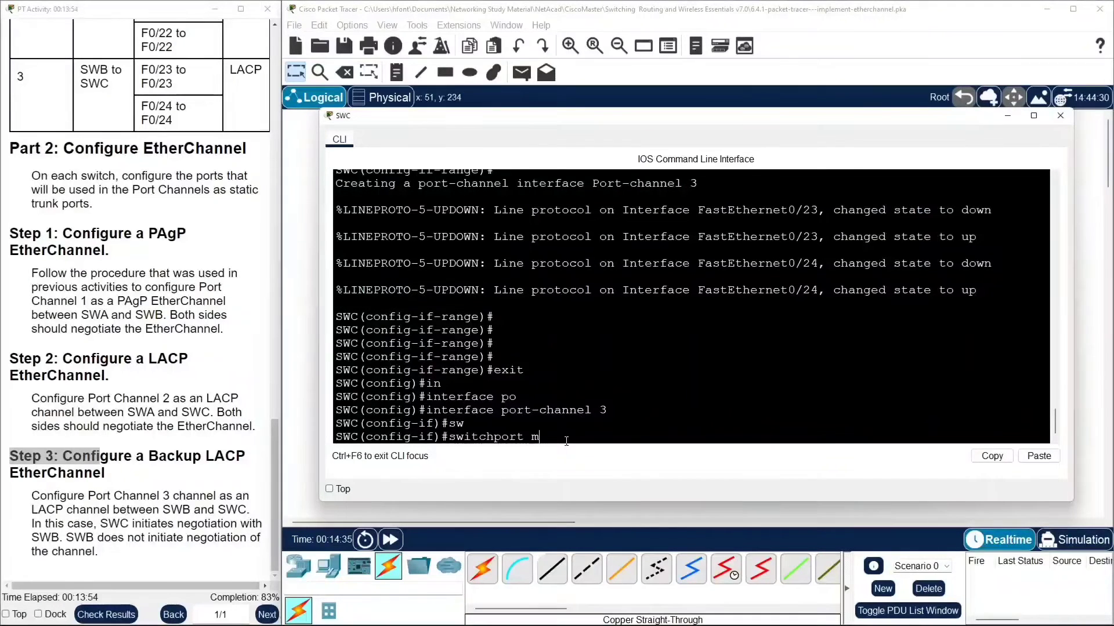
{"action": "key", "text": "Tab"}
{"action": "type", "text": "tr"}
{"action": "key", "text": "Tab"}
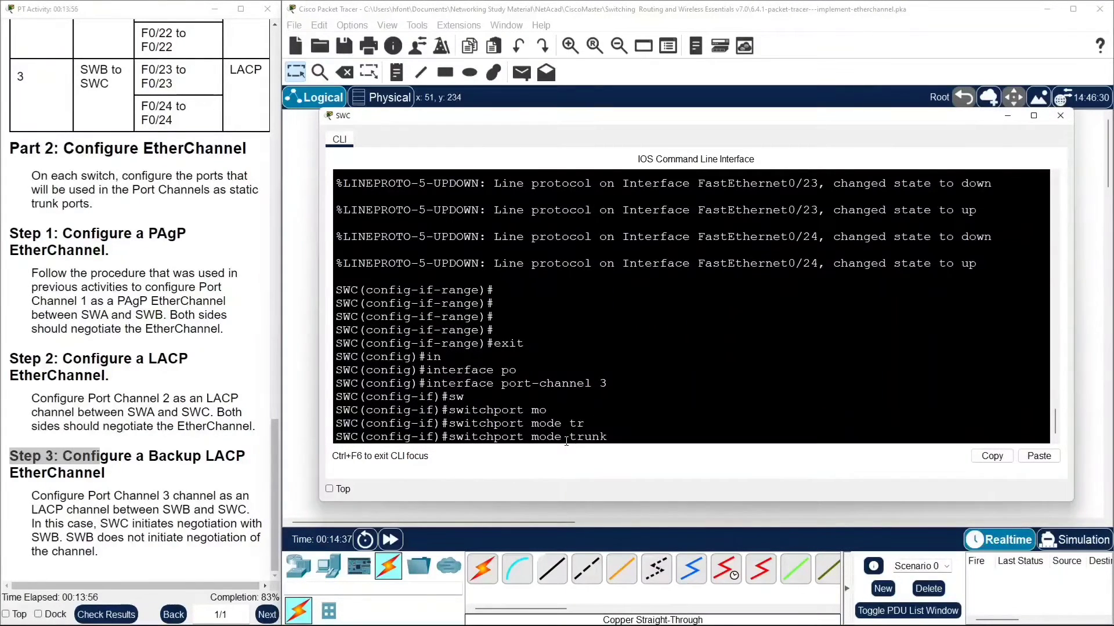
{"action": "key", "text": "Return"}
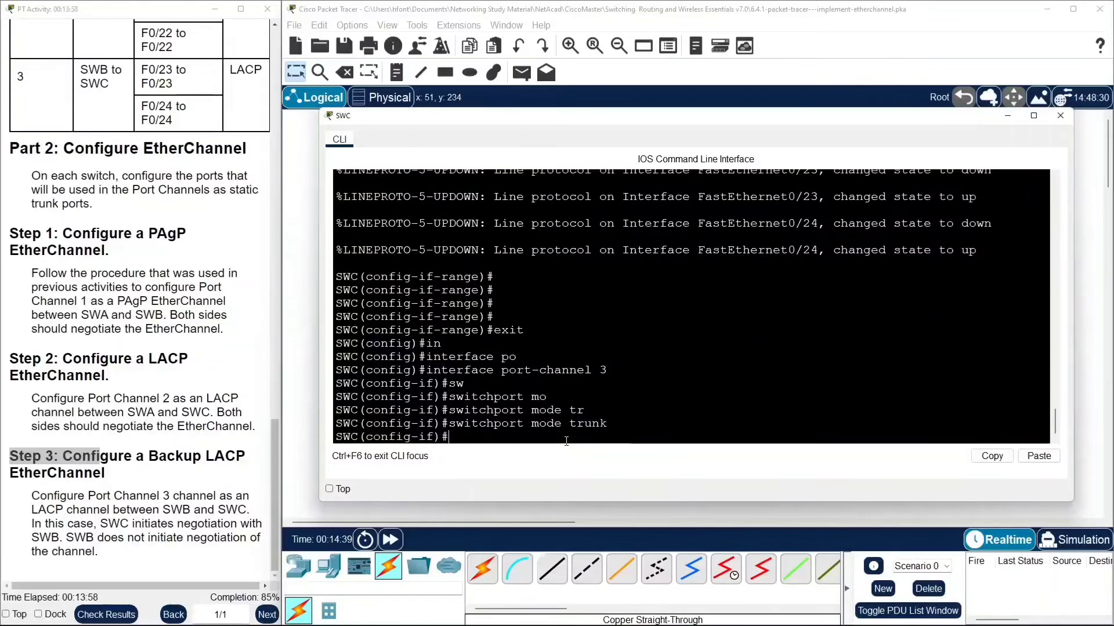
Disable trunk negotiation with switchport nonegotiate on SWC's port-channel 3.
{"action": "type", "text": "sw"}
{"action": "key", "text": "Tab"}
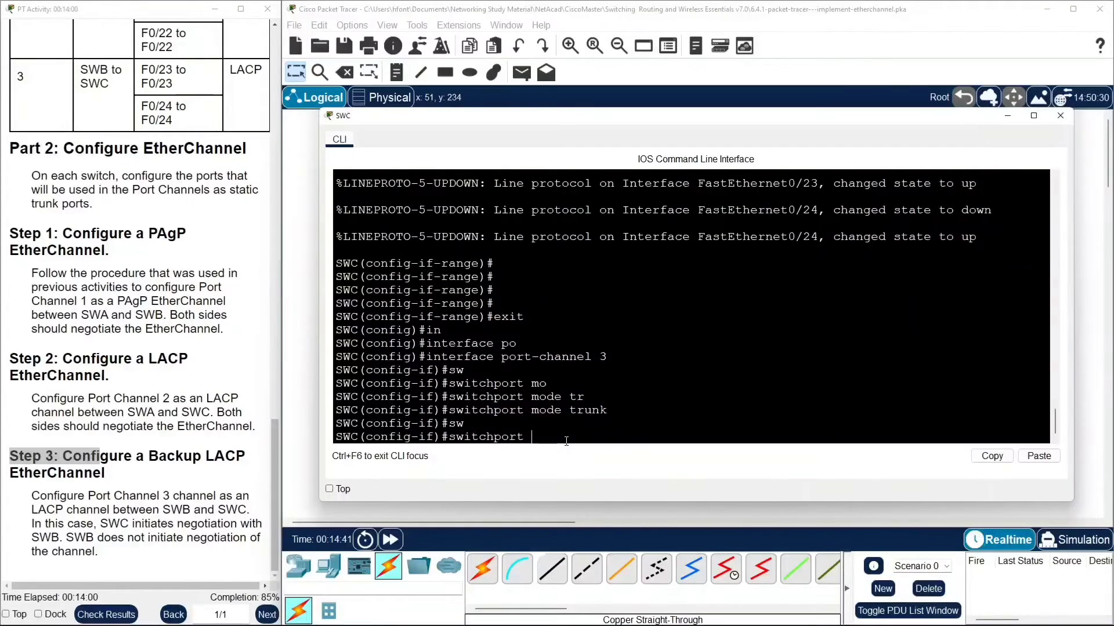
{"action": "type", "text": "n"}
{"action": "key", "text": "Tab"}
{"action": "key", "text": "Return"}
{"action": "key", "text": "Return"}
{"action": "key", "text": "Return"}
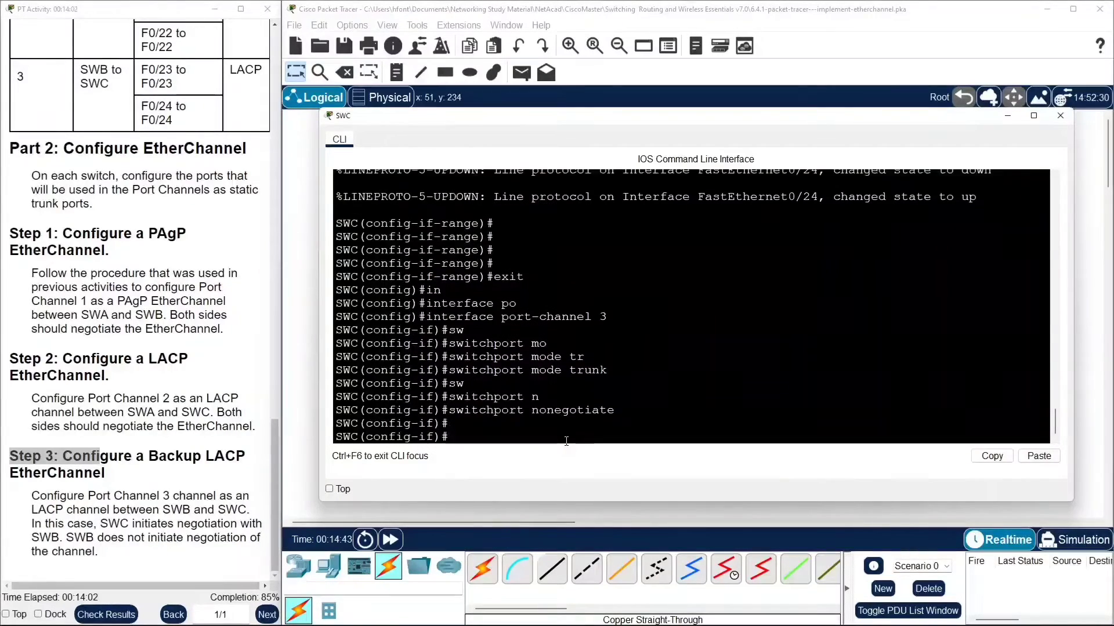
Close SWC's command line and open SWB's command line.
{"action": "left_click", "coordinate": [309, 415]}
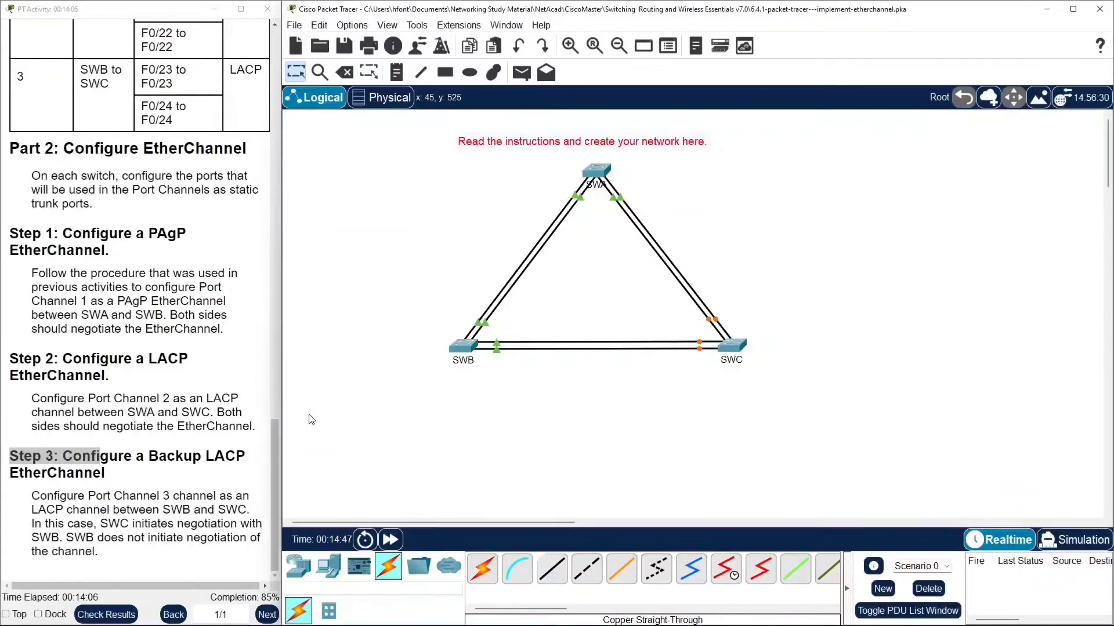
{"action": "left_click", "coordinate": [466, 349]}
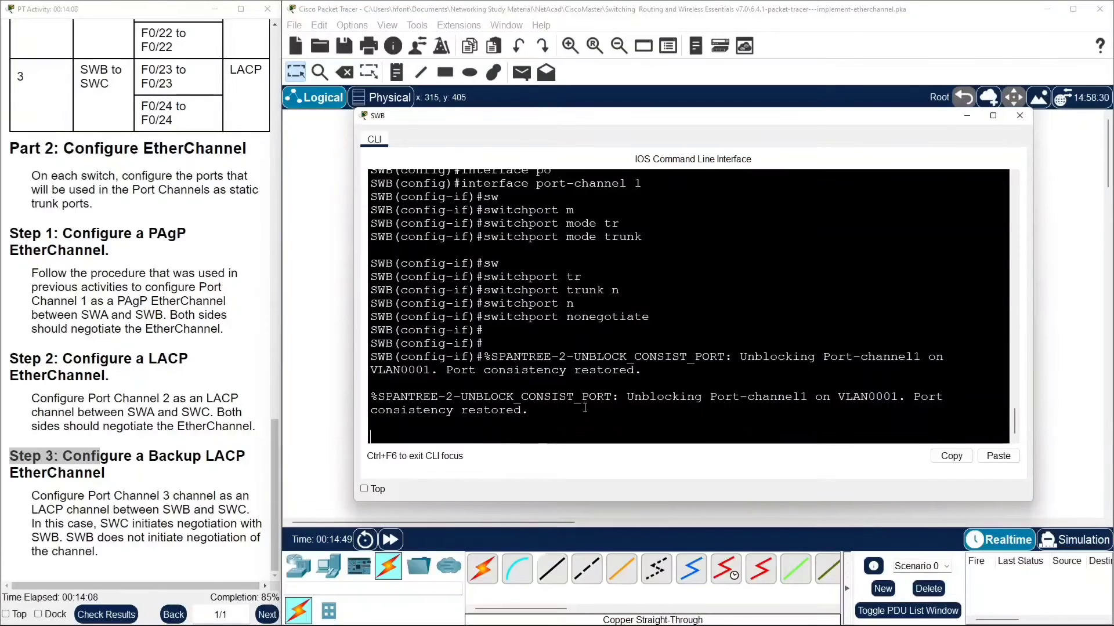
Leave interface configuration on SWB and select the interface range f0/23-24.
{"action": "key", "text": "Return"}
{"action": "key", "text": "Return"}
{"action": "key", "text": "Return"}
{"action": "key", "text": "Return"}
{"action": "key", "text": "Return"}
{"action": "key", "text": "Return"}
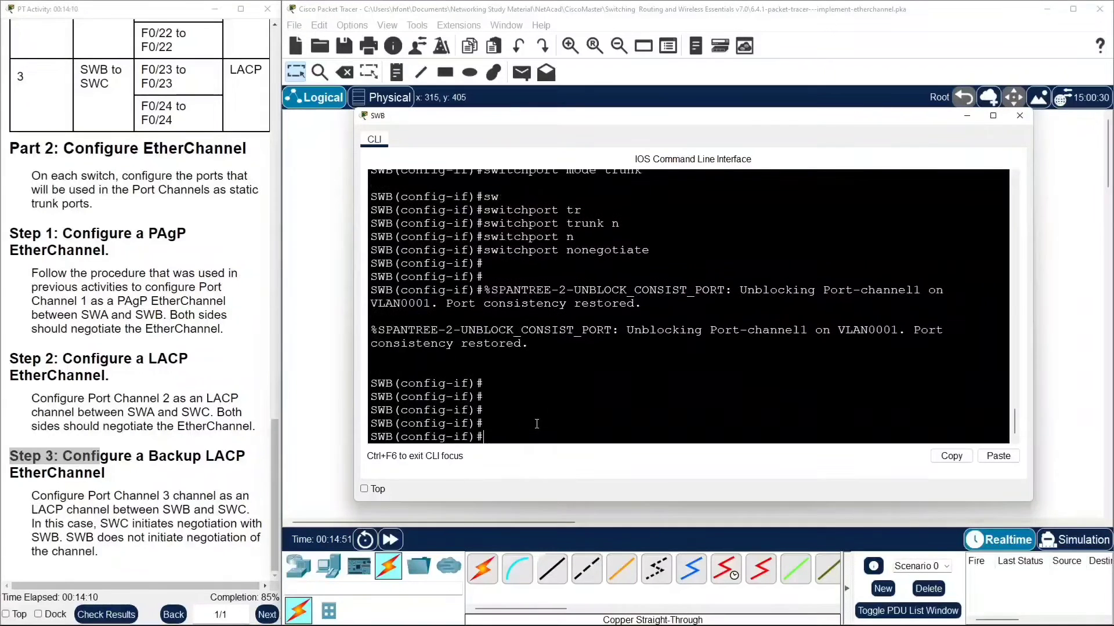
{"action": "type", "text": "exit"}
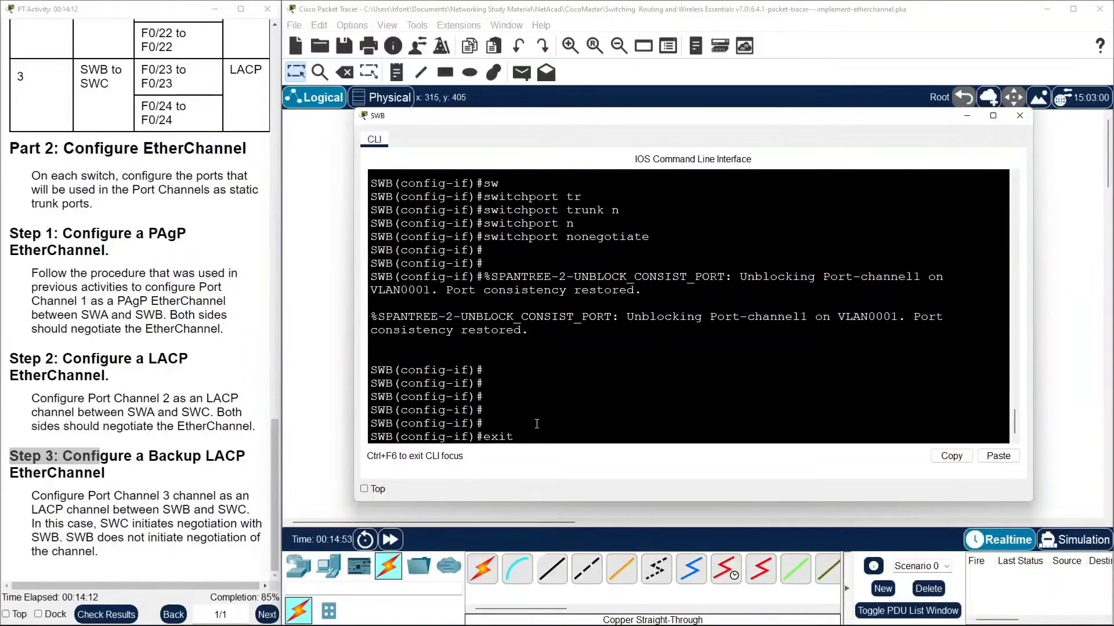
{"action": "key", "text": "Return"}
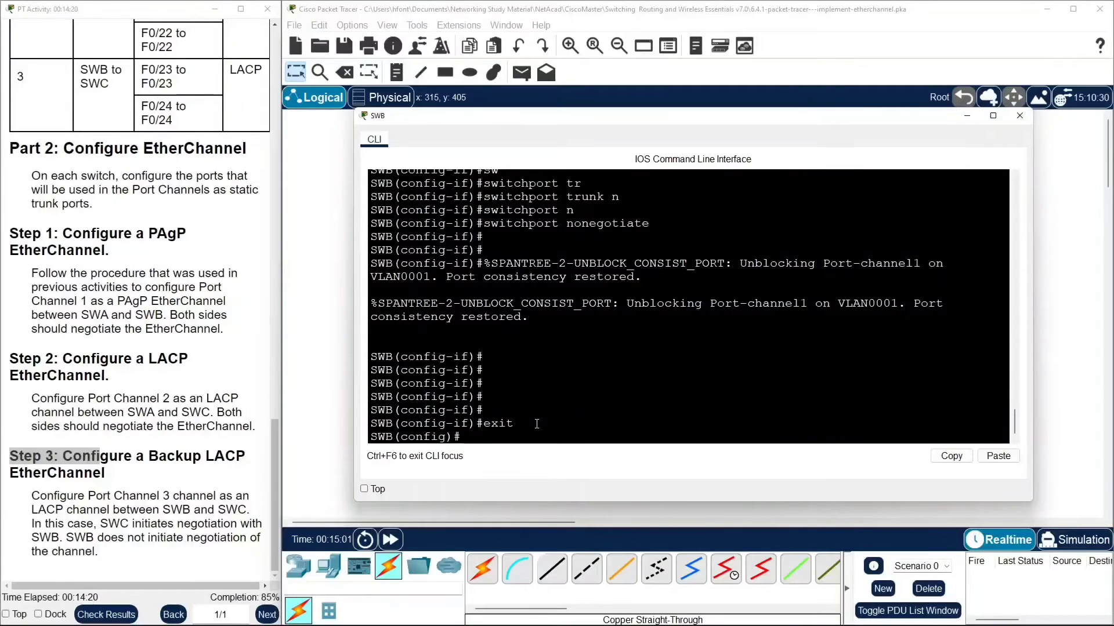
{"action": "type", "text": "int"}
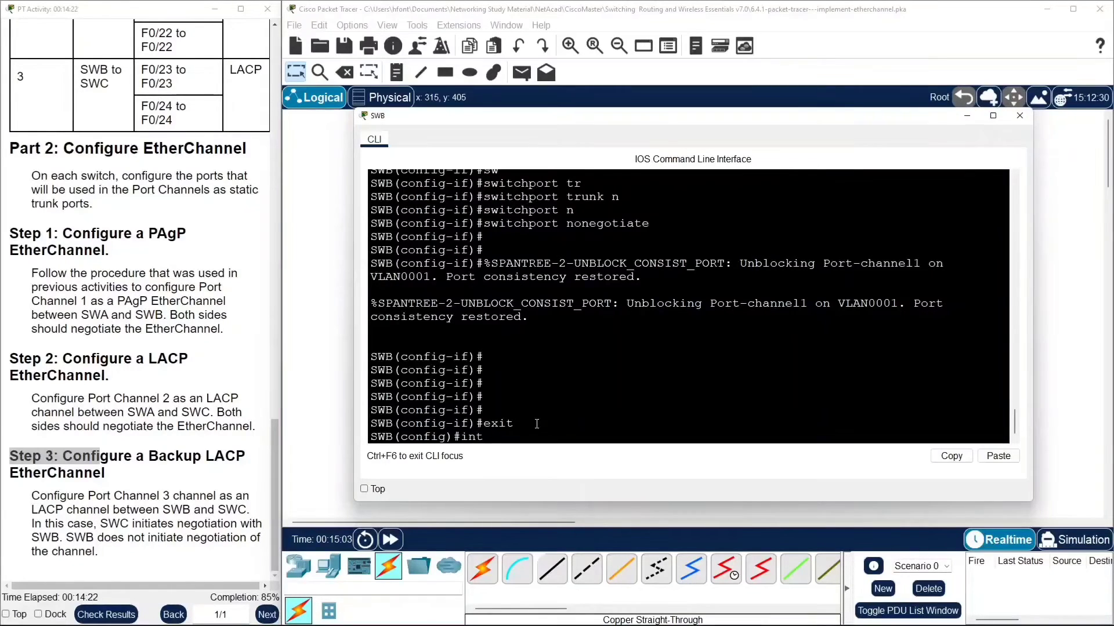
{"action": "key", "text": "Tab"}
{"action": "type", "text": "ra"}
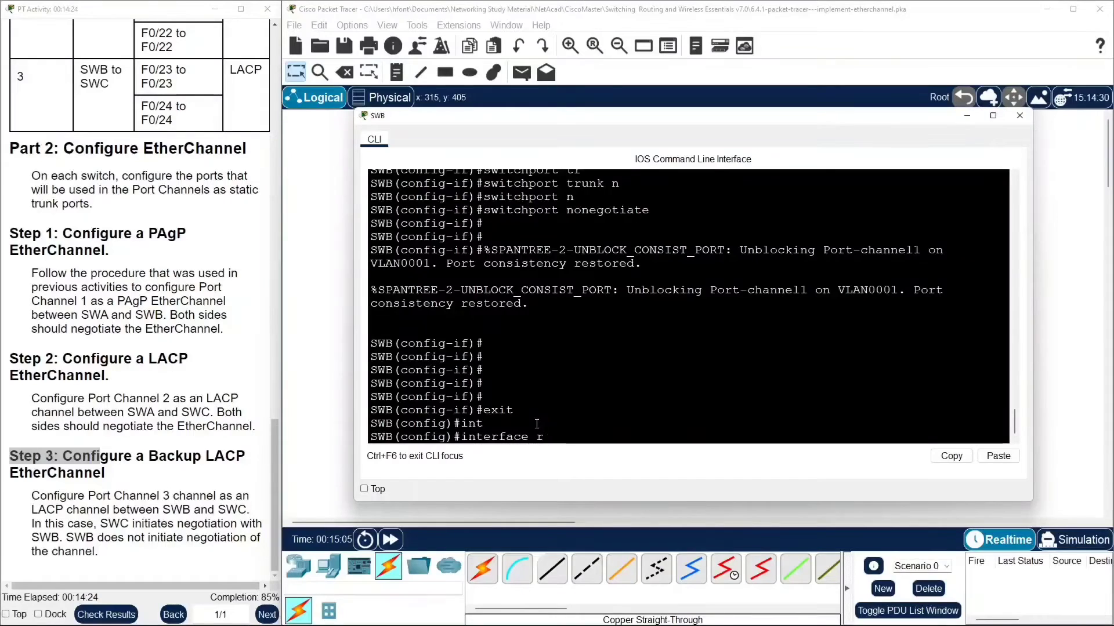
{"action": "key", "text": "Tab"}
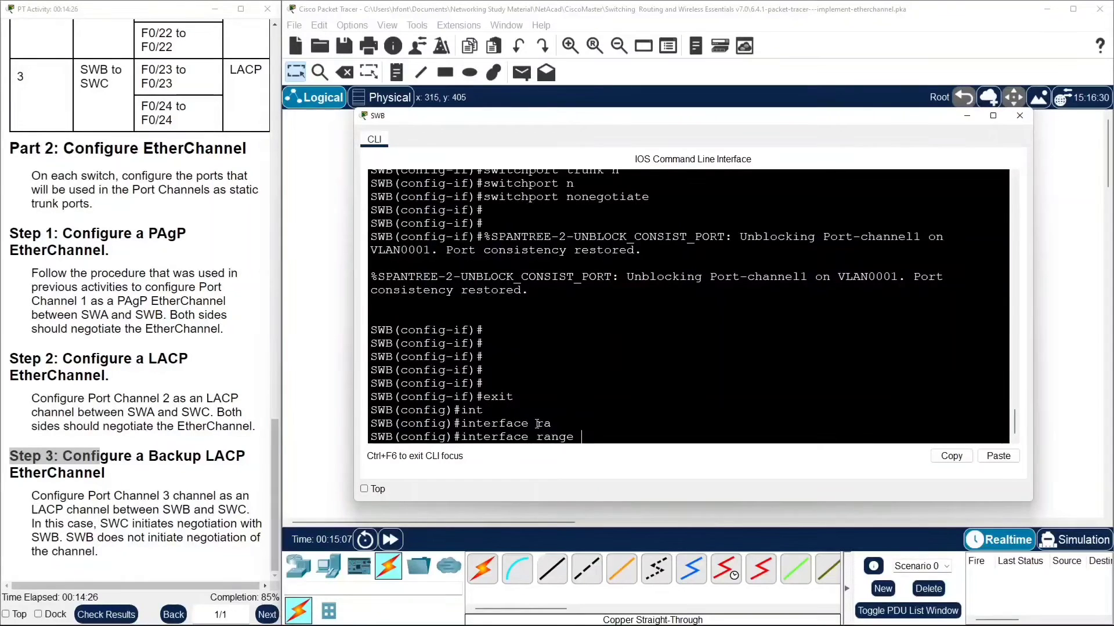
{"action": "type", "text": "f0/23-24"}
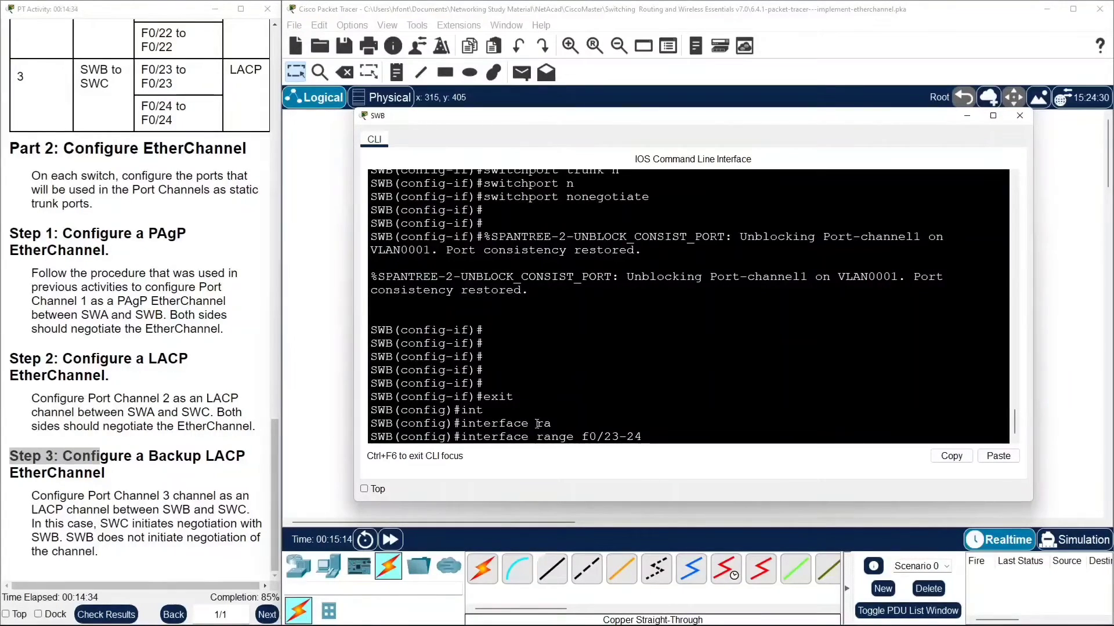
{"action": "key", "text": "Return"}
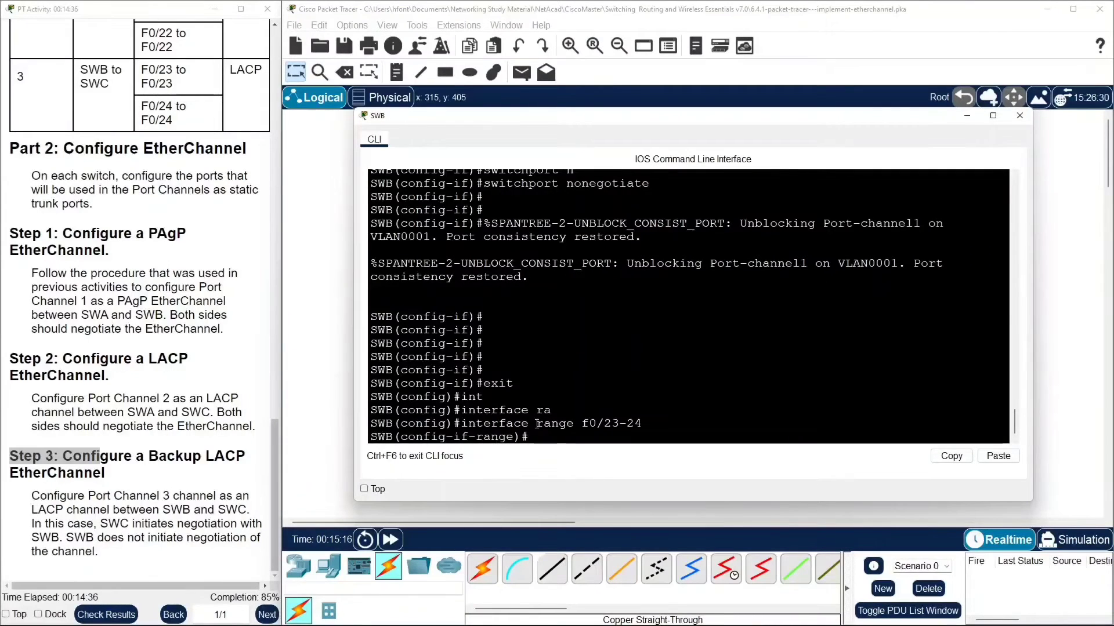
Assign SWB's interfaces f0/23-24 to channel-group 3 in LACP passive mode.
{"action": "type", "text": "chann"}
{"action": "key", "text": "Tab"}
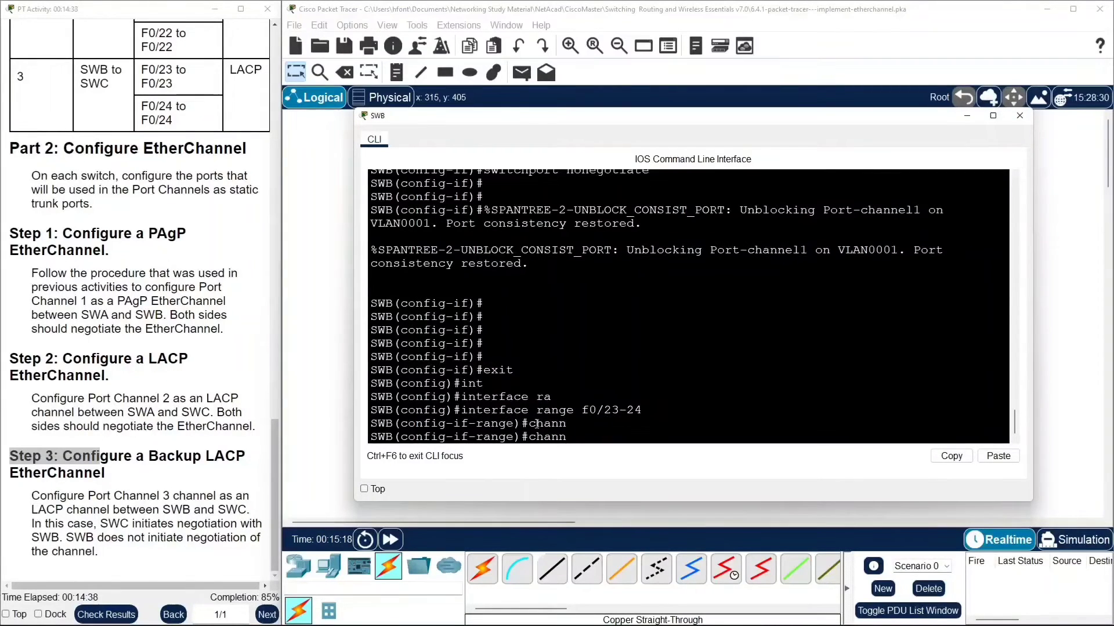
{"action": "type", "text": "el-grou"}
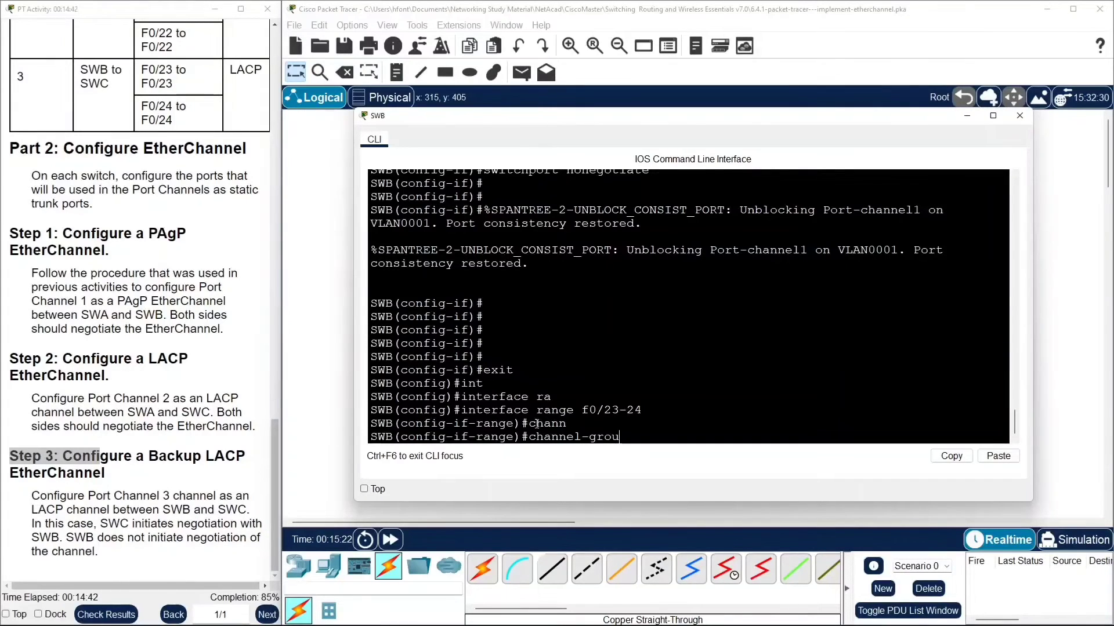
{"action": "type", "text": "p 3 m"}
{"action": "key", "text": "Tab"}
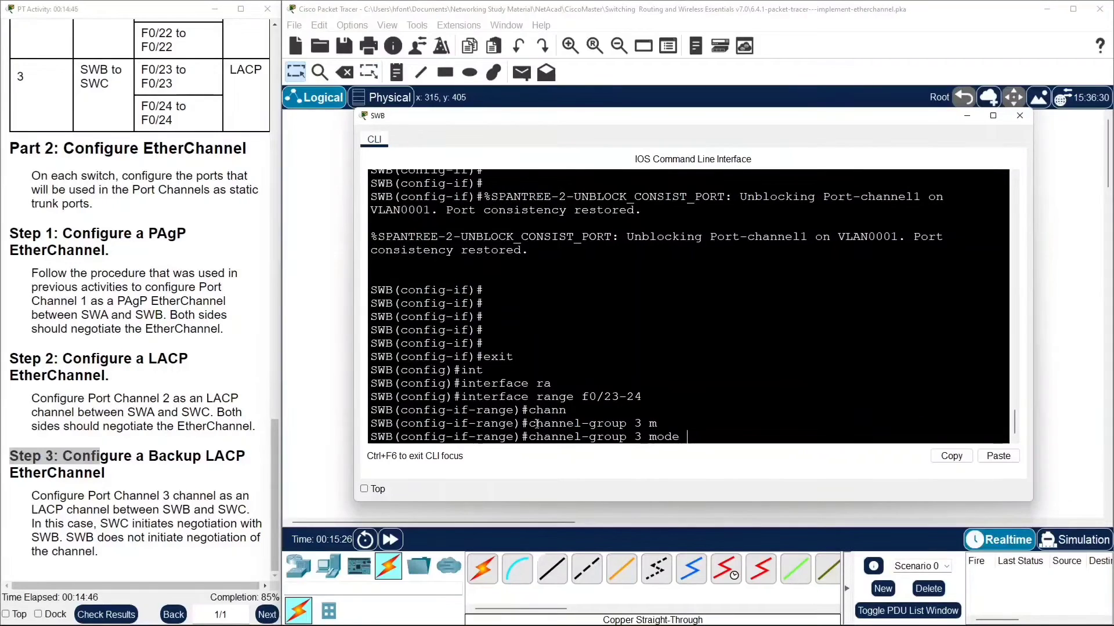
{"action": "type", "text": "pas"}
{"action": "key", "text": "Tab"}
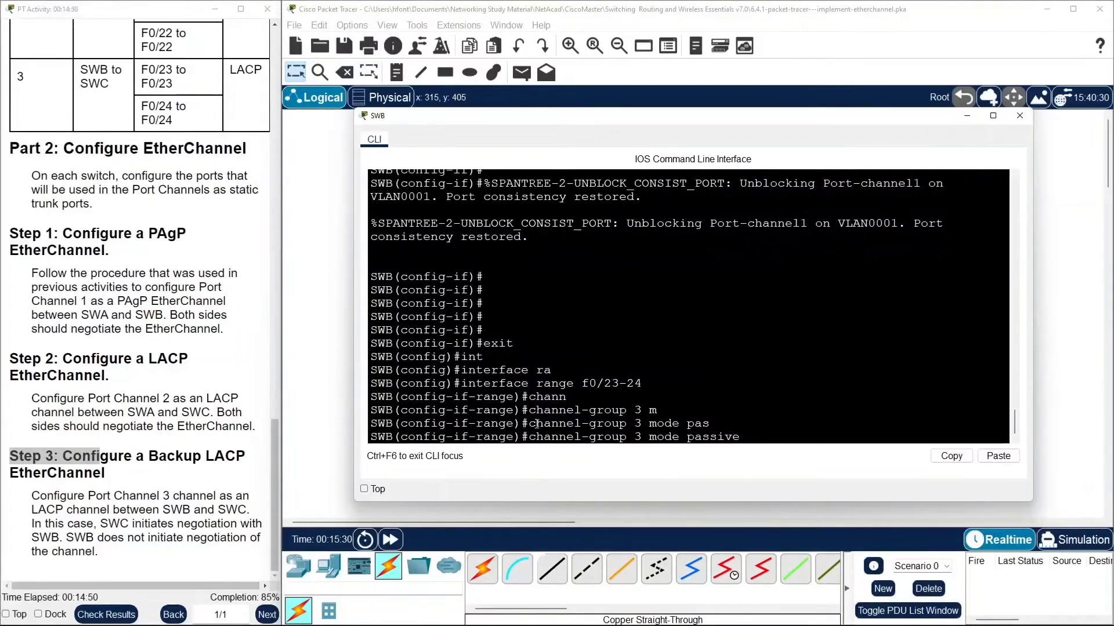
{"action": "key", "text": "Return"}
{"action": "key", "text": "Return"}
{"action": "key", "text": "Return"}
{"action": "key", "text": "Return"}
{"action": "key", "text": "Return"}
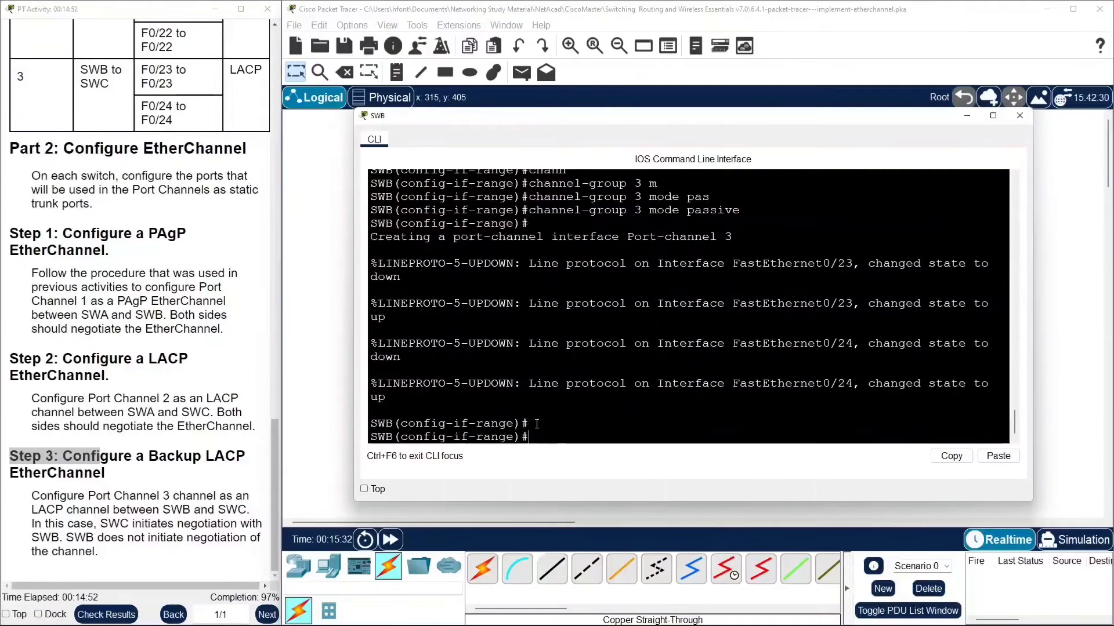
Leave the interface range configuration and enter configuration of interface port-channel 3 on SWB.
{"action": "type", "text": "e"}
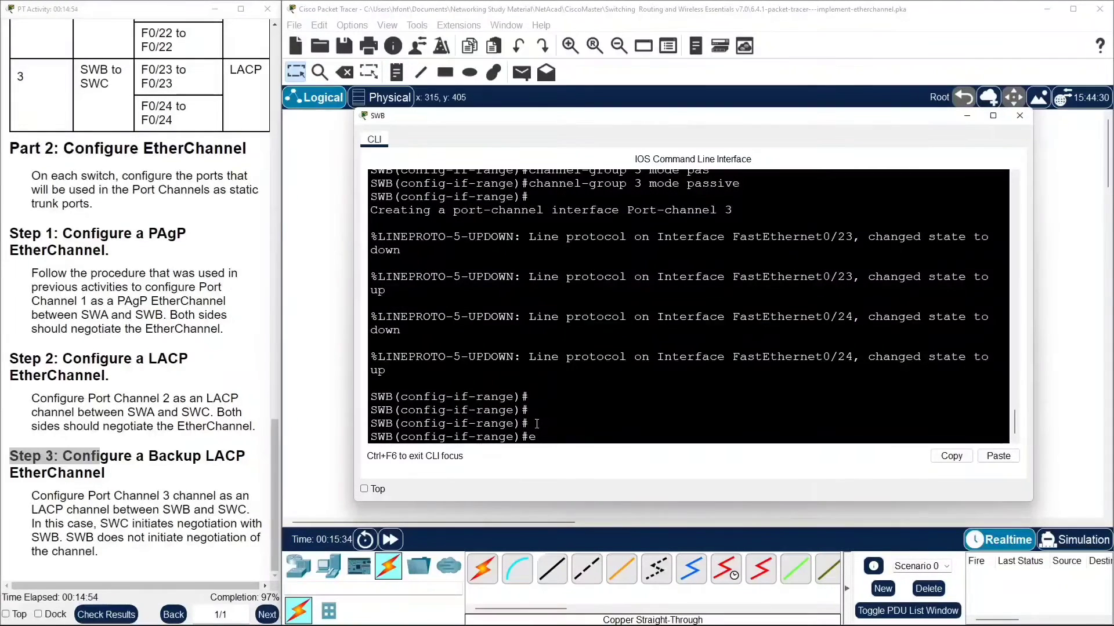
{"action": "type", "text": "xit"}
{"action": "key", "text": "Return"}
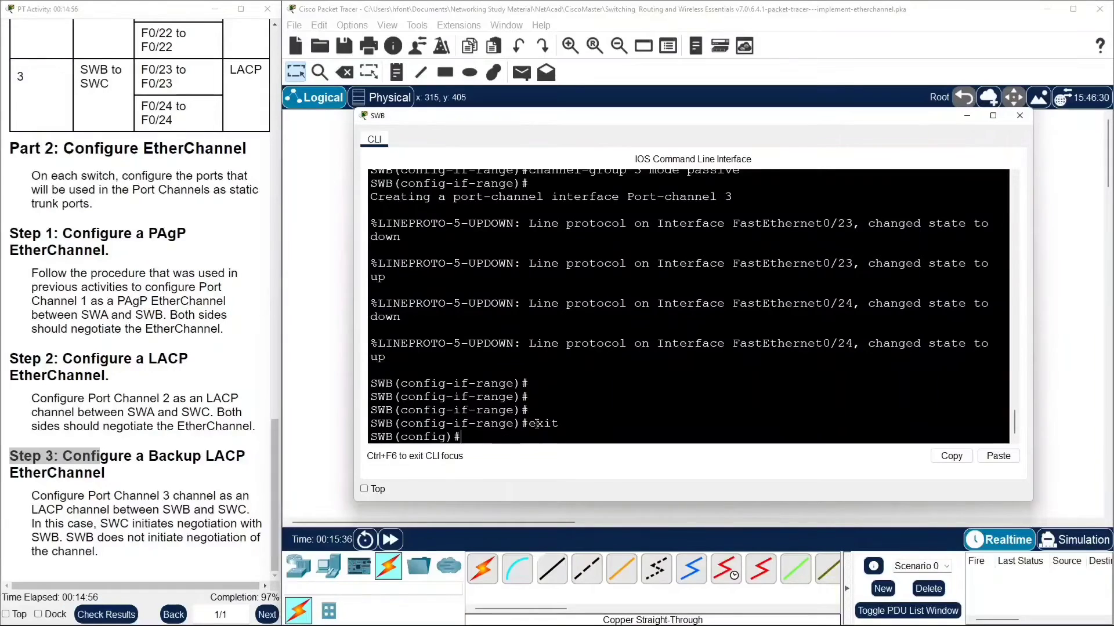
{"action": "type", "text": "i"}
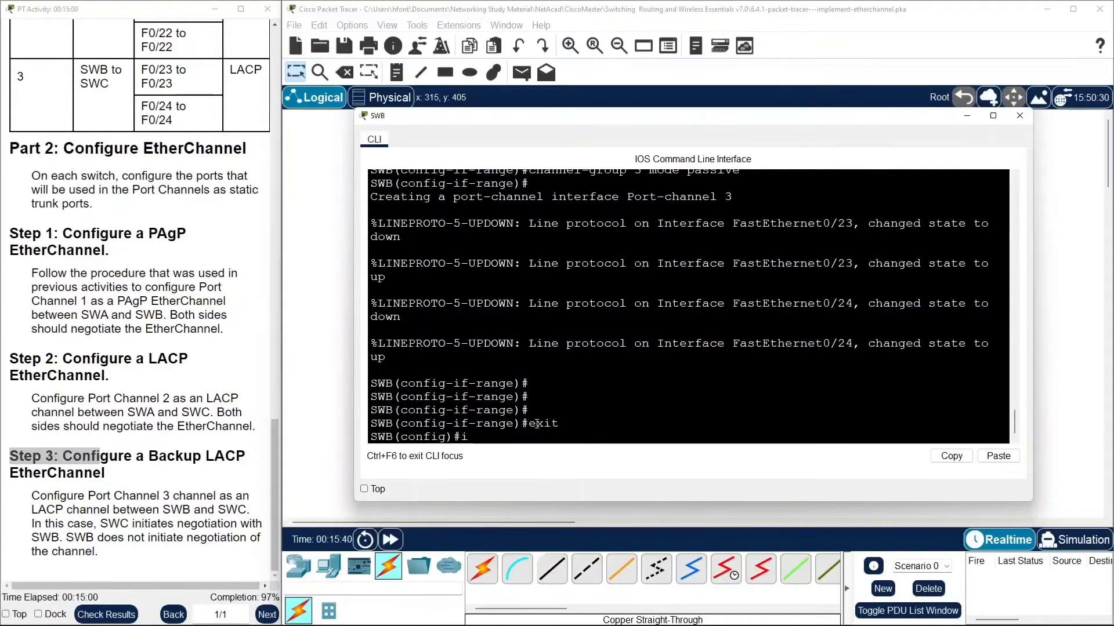
{"action": "type", "text": "terf"}
{"action": "key", "text": "Tab"}
{"action": "key", "text": "BackSpace"}
{"action": "key", "text": "BackSpace"}
{"action": "key", "text": "BackSpace"}
{"action": "key", "text": "BackSpace"}
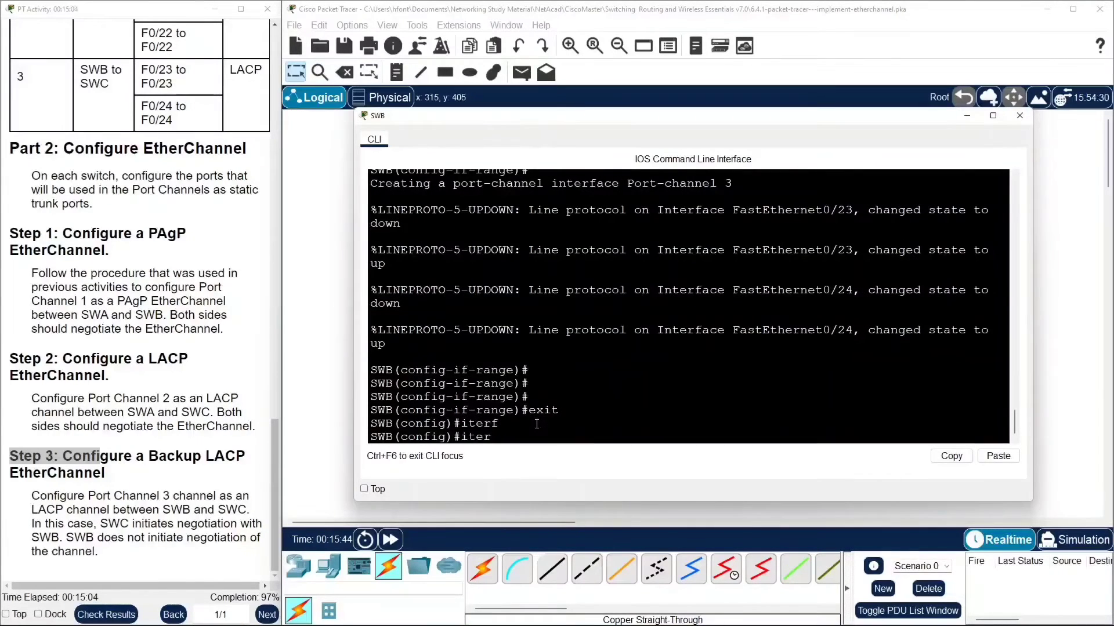
{"action": "type", "text": "n"}
{"action": "key", "text": "Tab"}
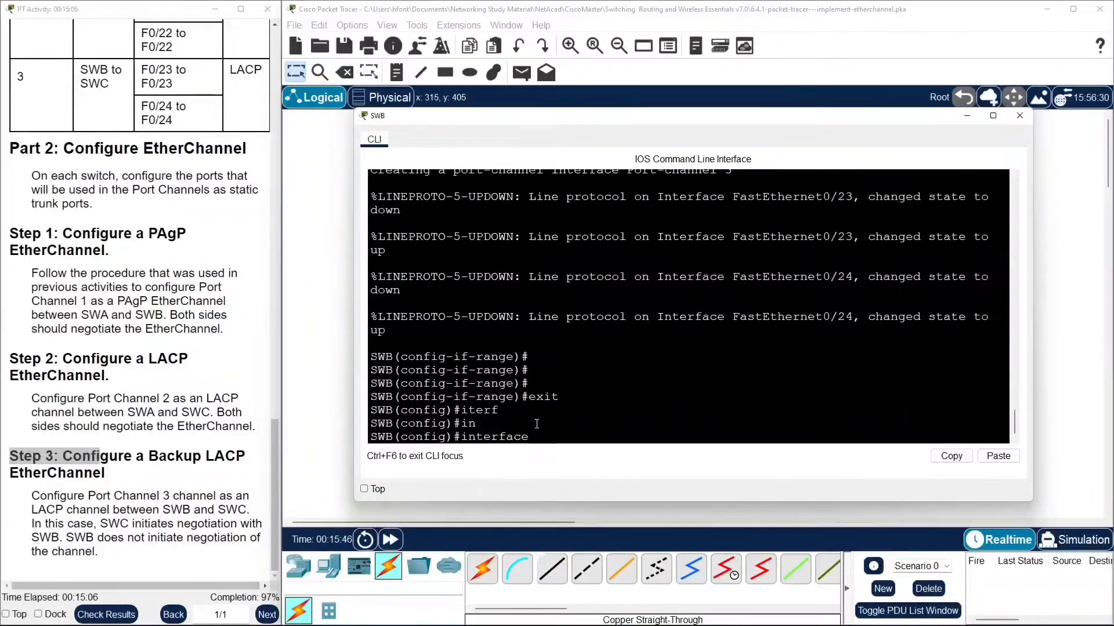
{"action": "type", "text": "po"}
{"action": "key", "text": "Tab"}
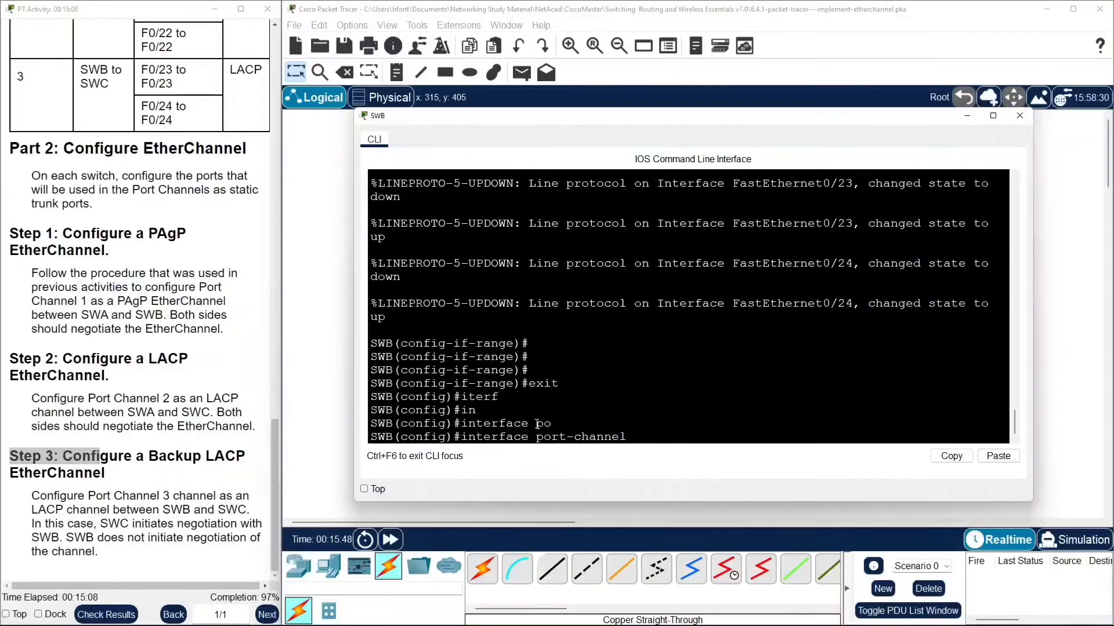
{"action": "type", "text": "3"}
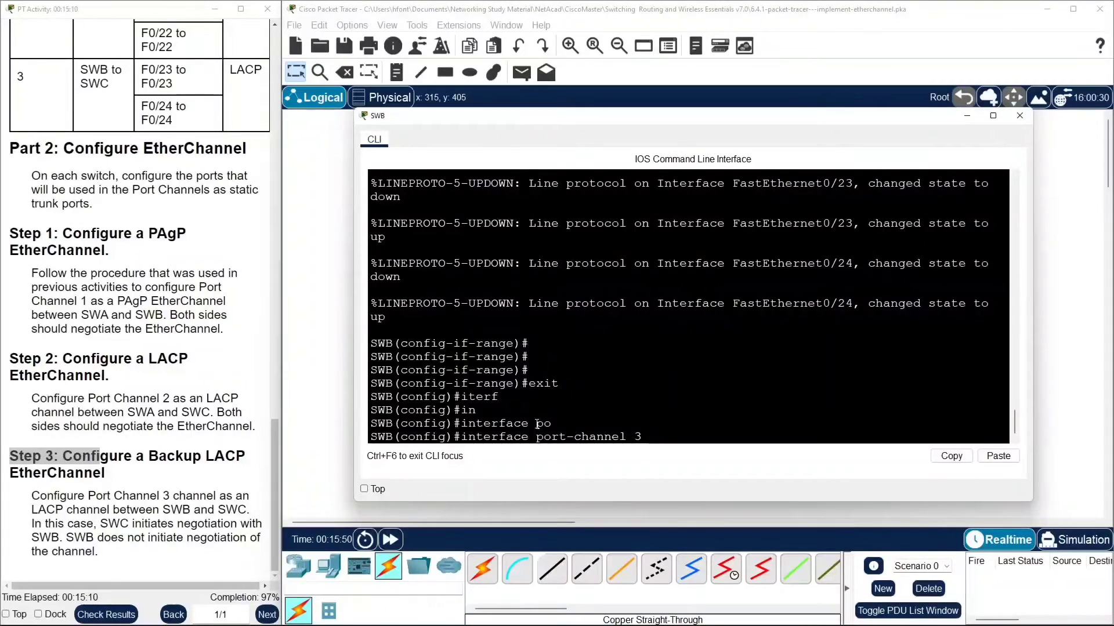
{"action": "key", "text": "Return"}
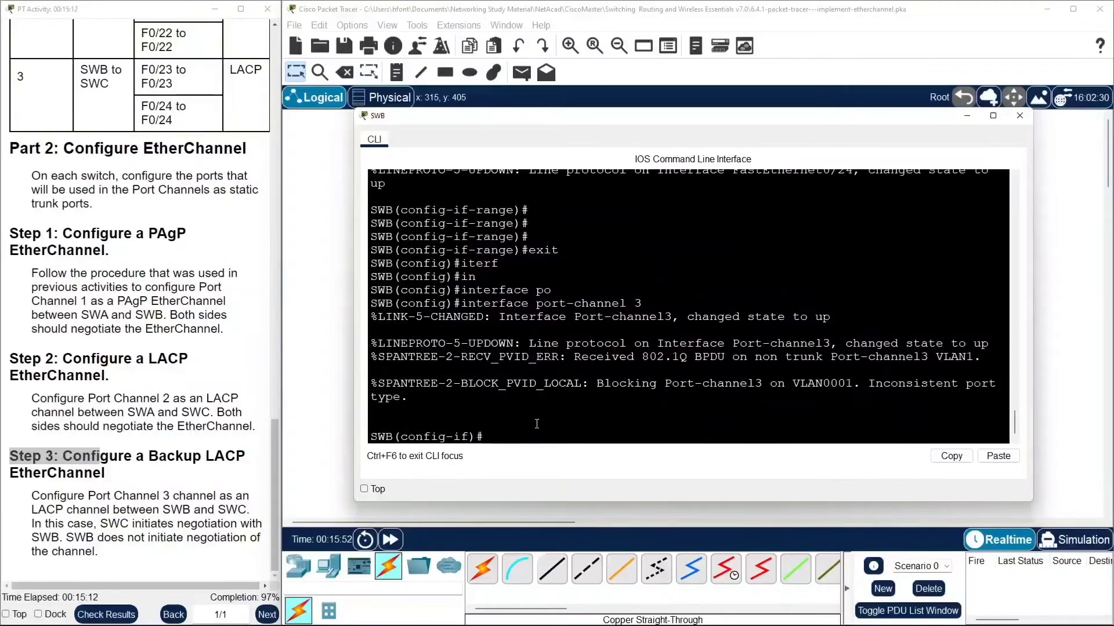
Set SWB's port-channel 3 to static trunk mode with switchport mode trunk.
{"action": "key", "text": "Up"}
{"action": "key", "text": "Return"}
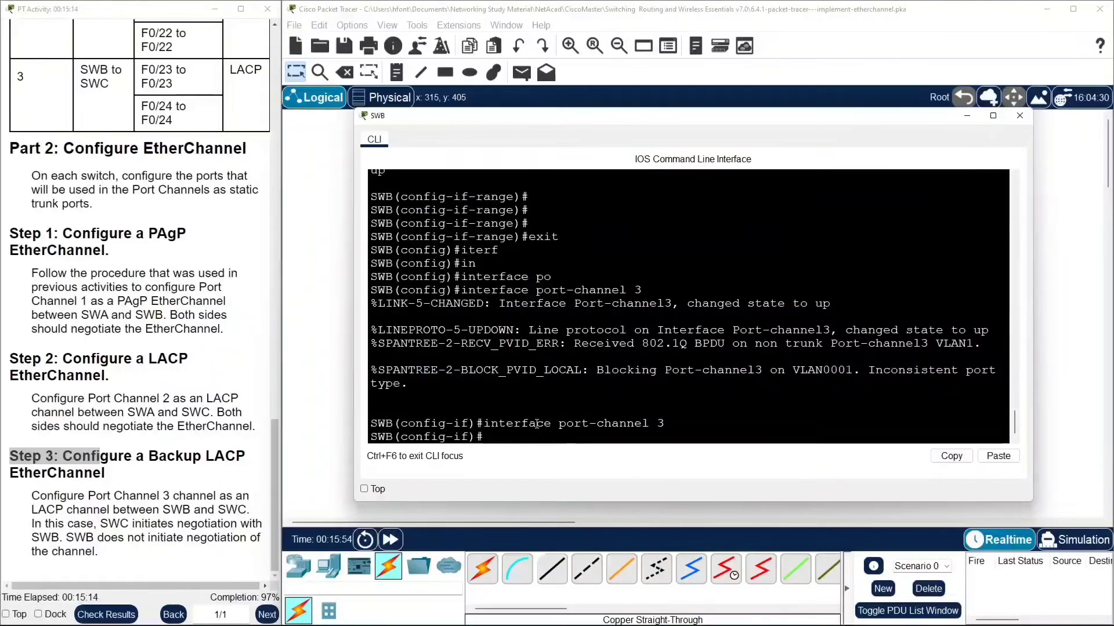
{"action": "type", "text": "sw"}
{"action": "key", "text": "Tab"}
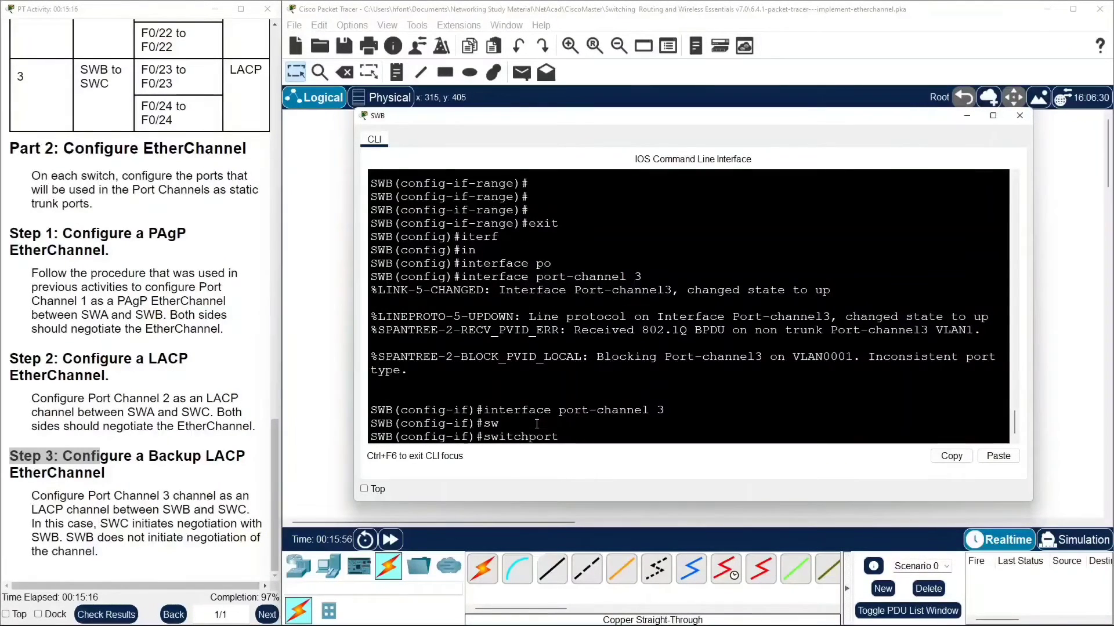
{"action": "type", "text": "mo"}
{"action": "key", "text": "Tab"}
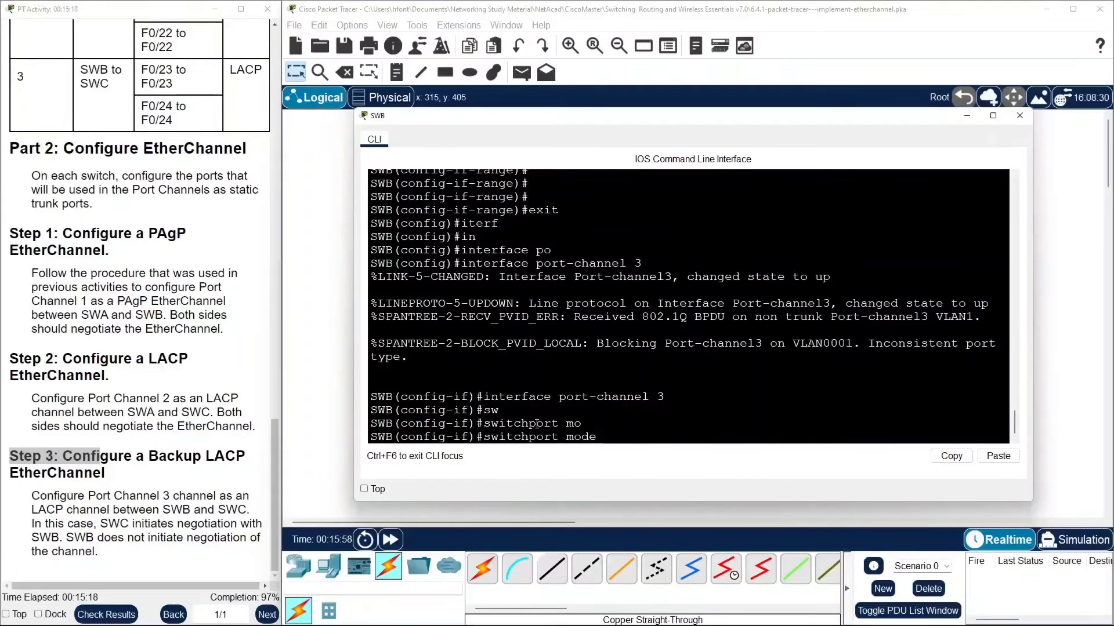
{"action": "type", "text": "tr"}
{"action": "key", "text": "Tab"}
{"action": "key", "text": "Return"}
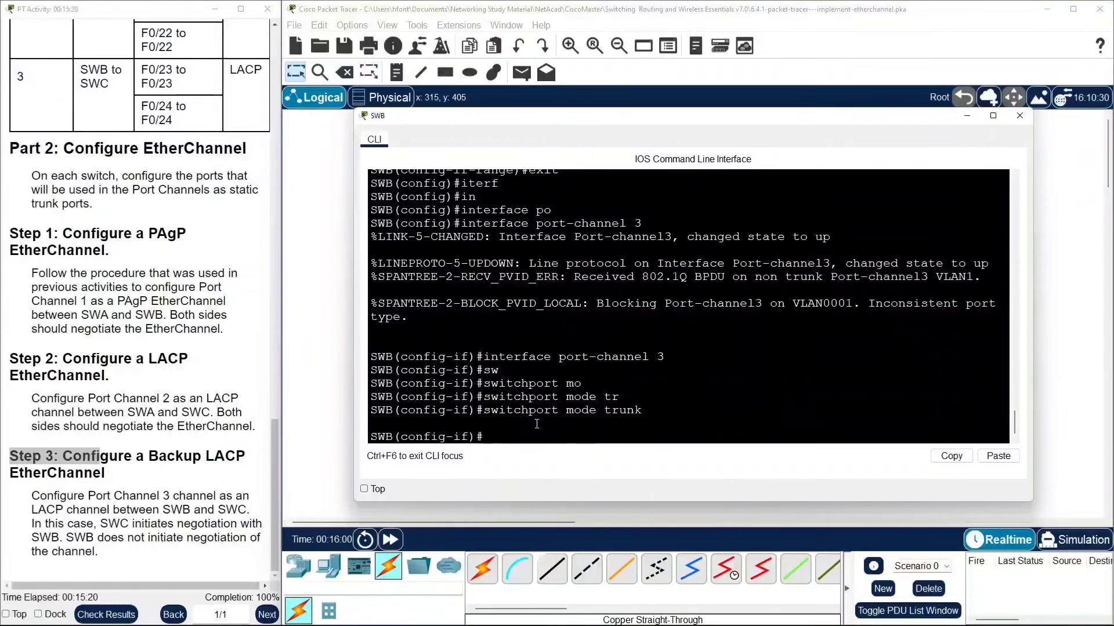
Disable trunk negotiation with switchport nonegotiate on SWB's port-channel 3.
{"action": "type", "text": "sw"}
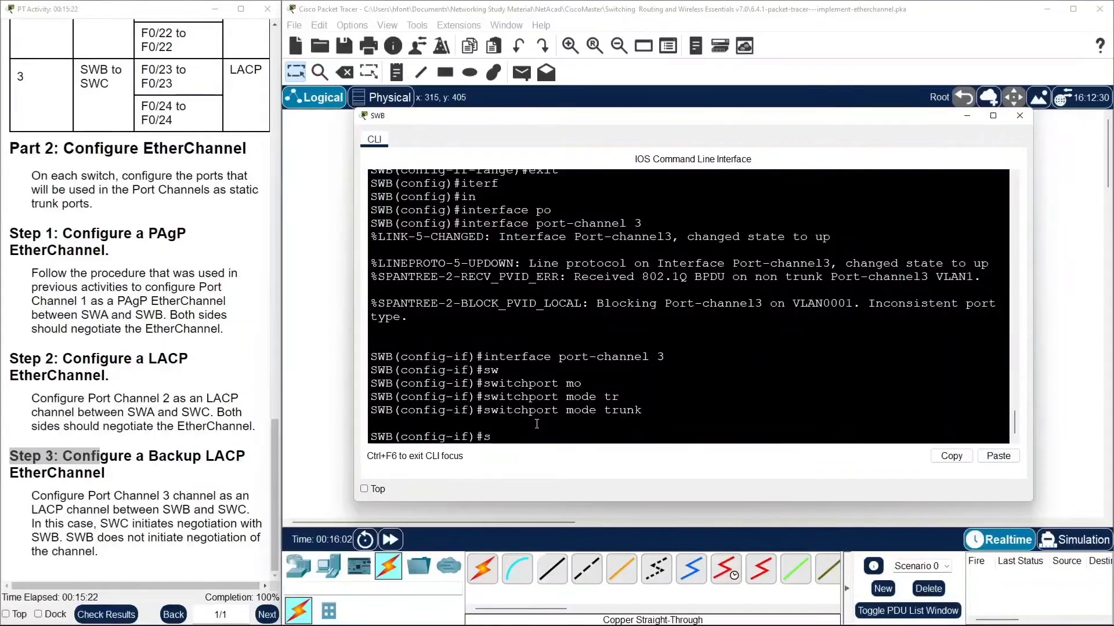
{"action": "key", "text": "Tab"}
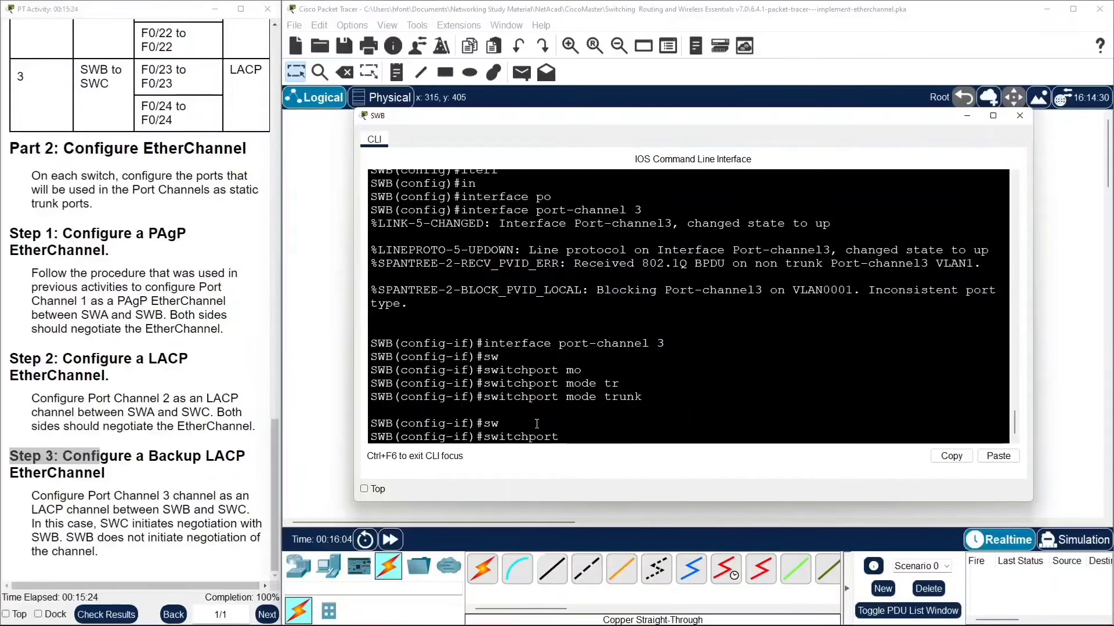
{"action": "type", "text": "n"}
{"action": "type", "text": "o"}
{"action": "key", "text": "Tab"}
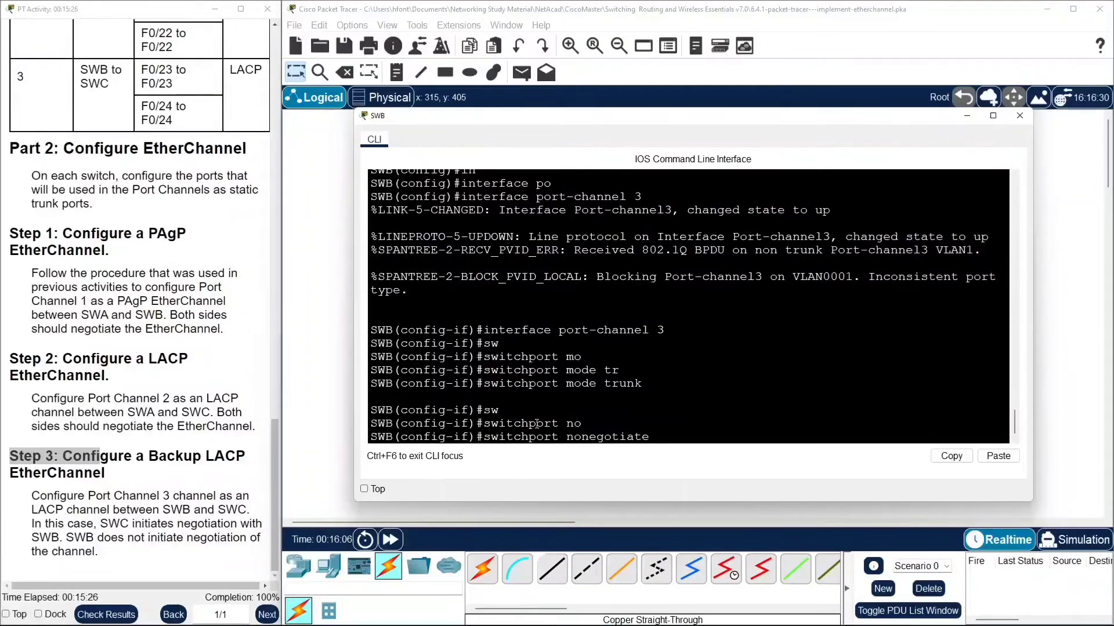
{"action": "key", "text": "Return"}
{"action": "key", "text": "Return"}
{"action": "key", "text": "Return"}
{"action": "key", "text": "Return"}
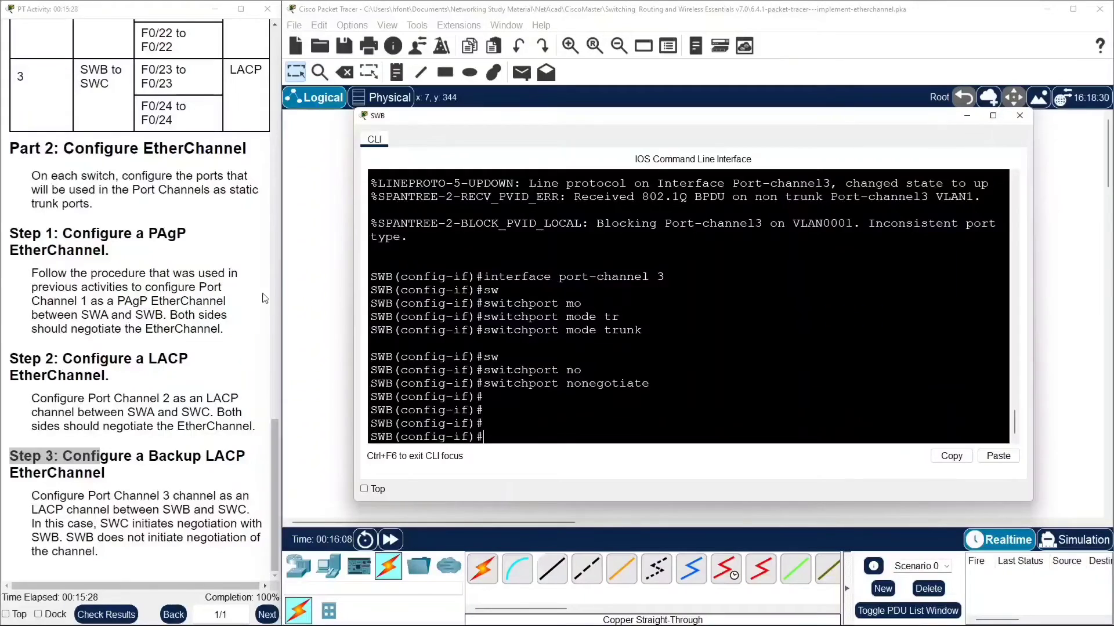
Close SWB's command line and fast-forward the simulation time so the links converge.
{"action": "left_click", "coordinate": [311, 286]}
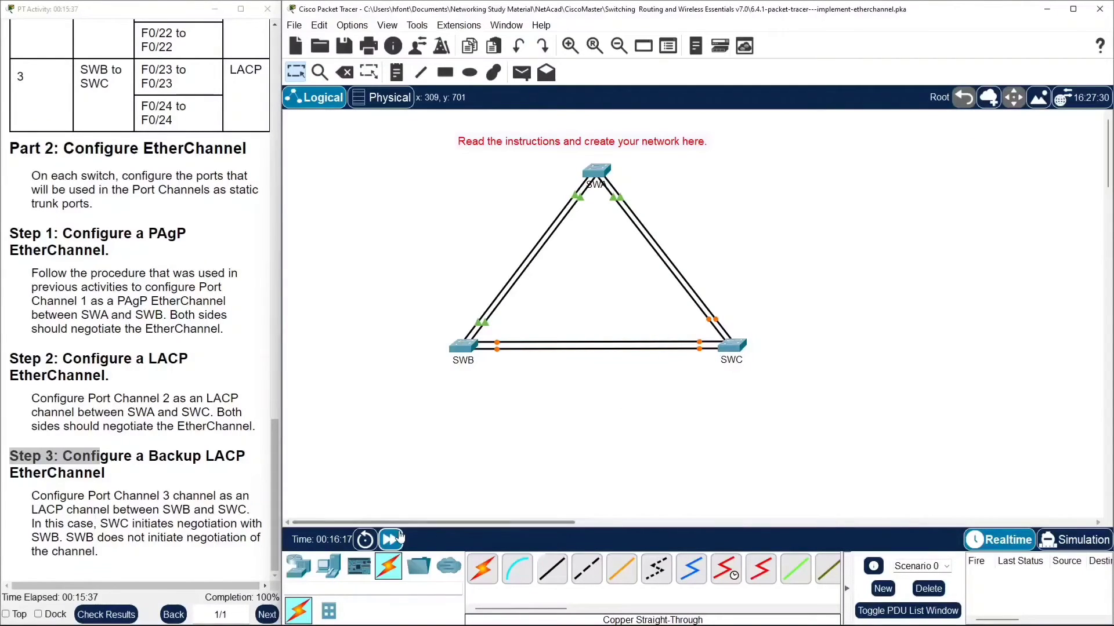
{"action": "left_click", "coordinate": [396, 538]}
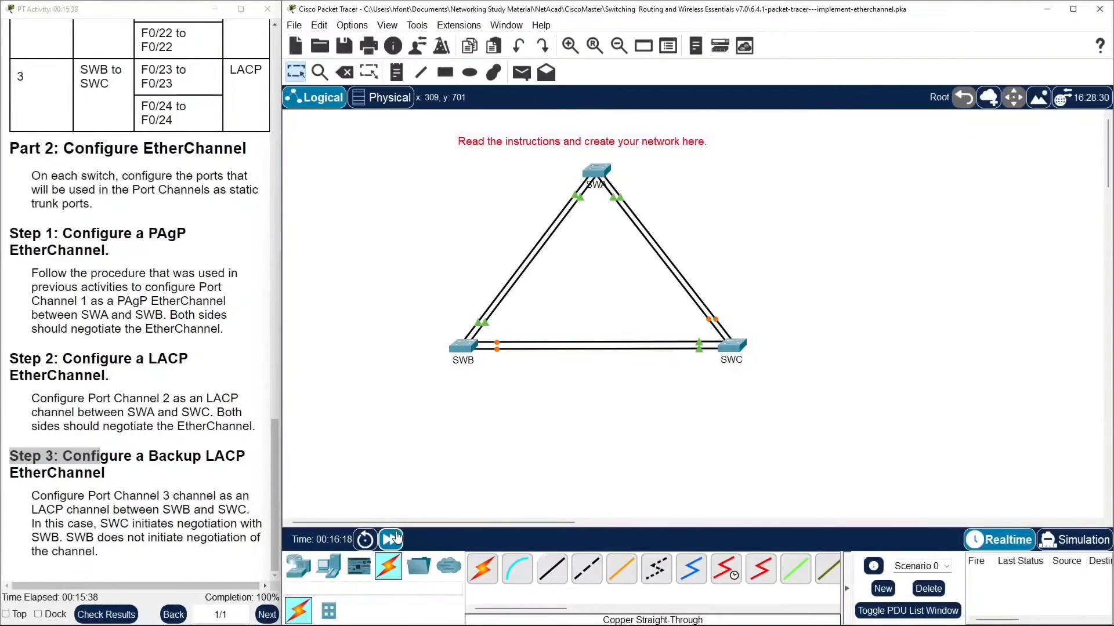
{"action": "left_click", "coordinate": [396, 538]}
Reopen SWB's command line and widen its window.
{"action": "left_click", "coordinate": [275, 479]}
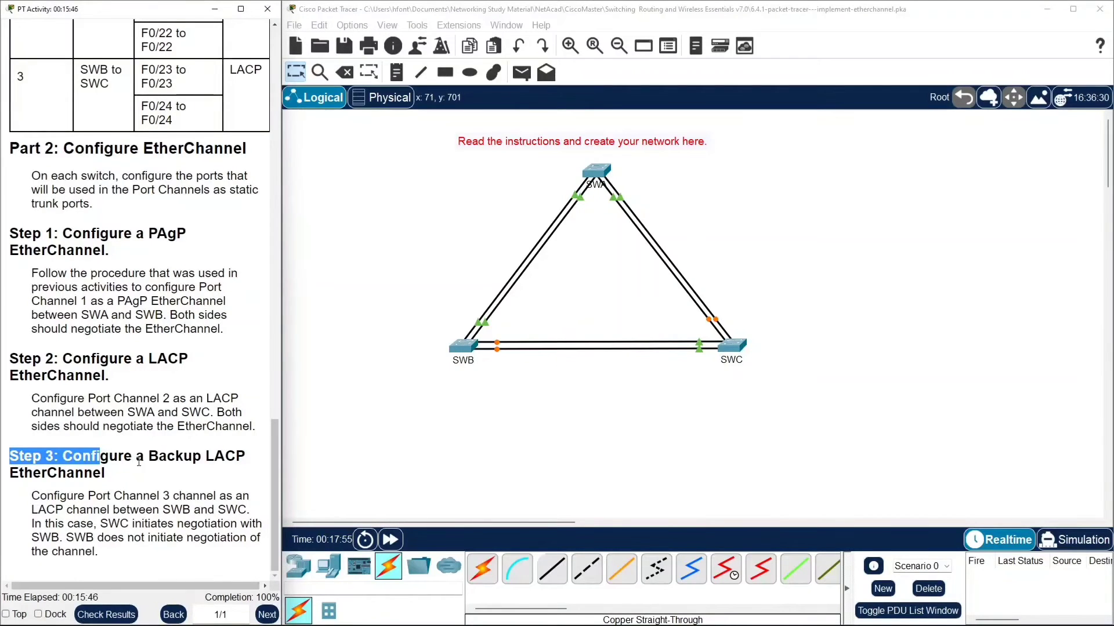
{"action": "mouse_move", "coordinate": [280, 464]}
{"action": "left_click", "coordinate": [464, 348]}
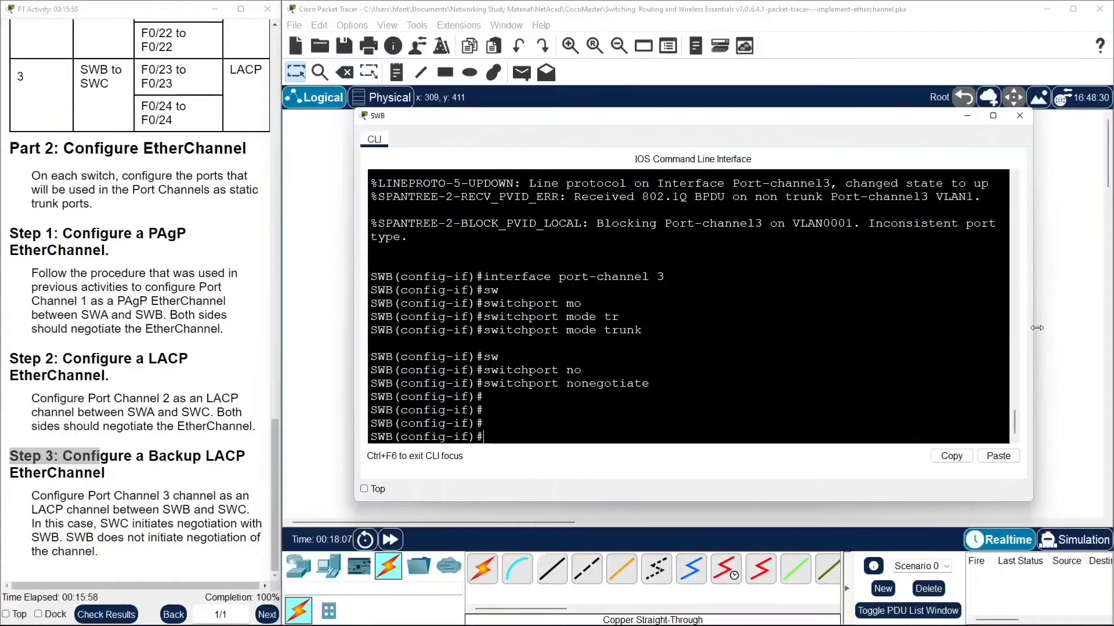
{"action": "left_click_drag", "start_coordinate": [1037, 329], "coordinate": [1076, 331]}
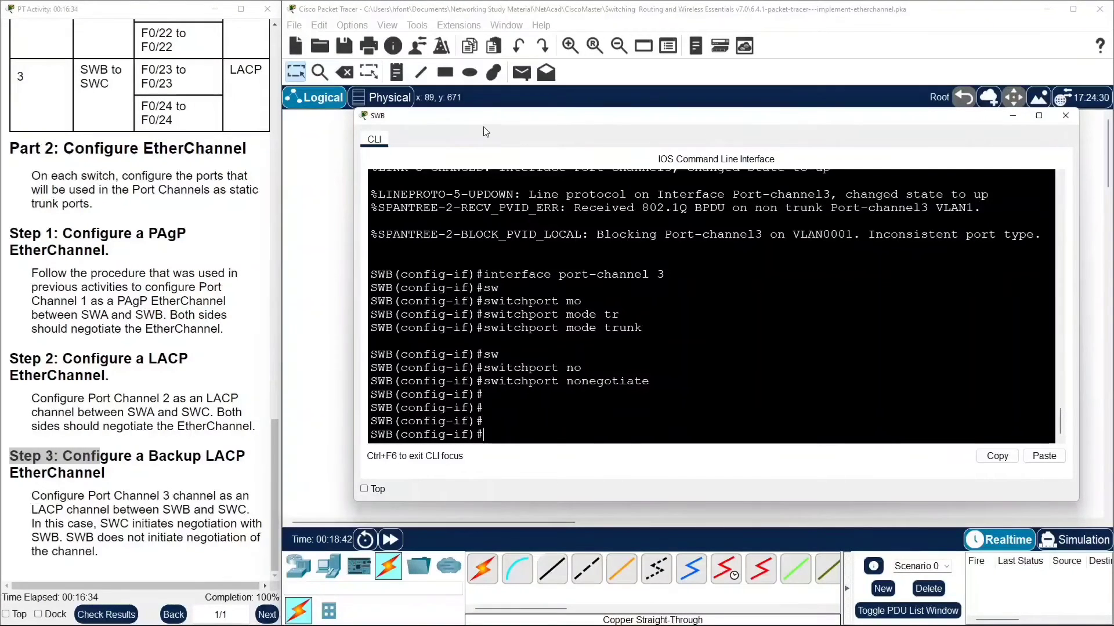
Reset SWB's port-channel 3 by issuing shutdown and then no shutdown.
{"action": "left_click_drag", "start_coordinate": [523, 122], "coordinate": [475, 168]}
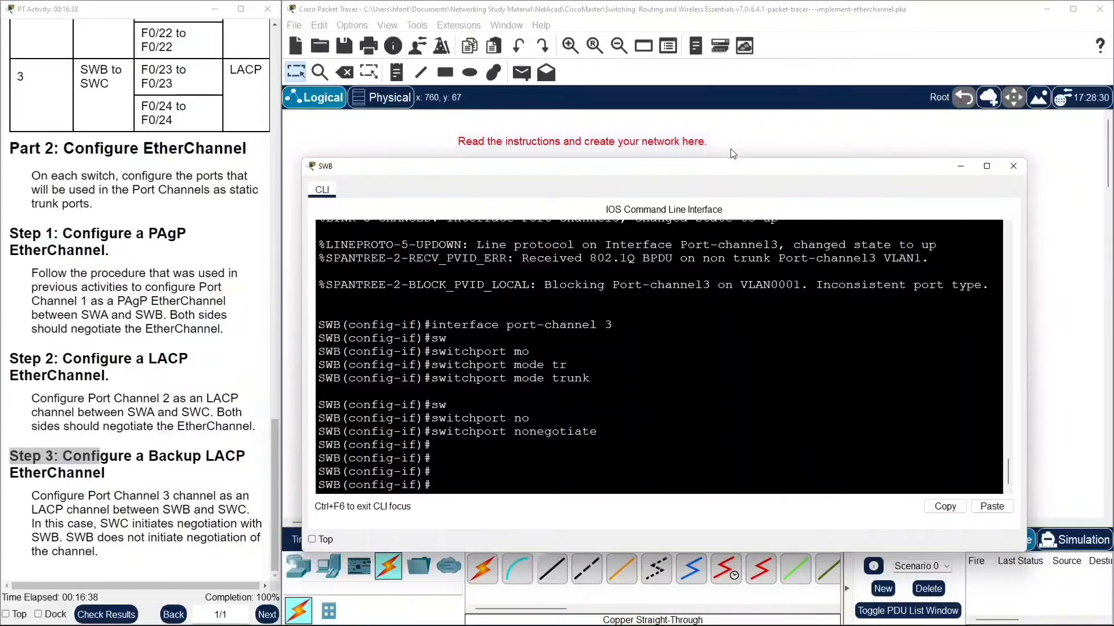
{"action": "left_click", "coordinate": [758, 150]}
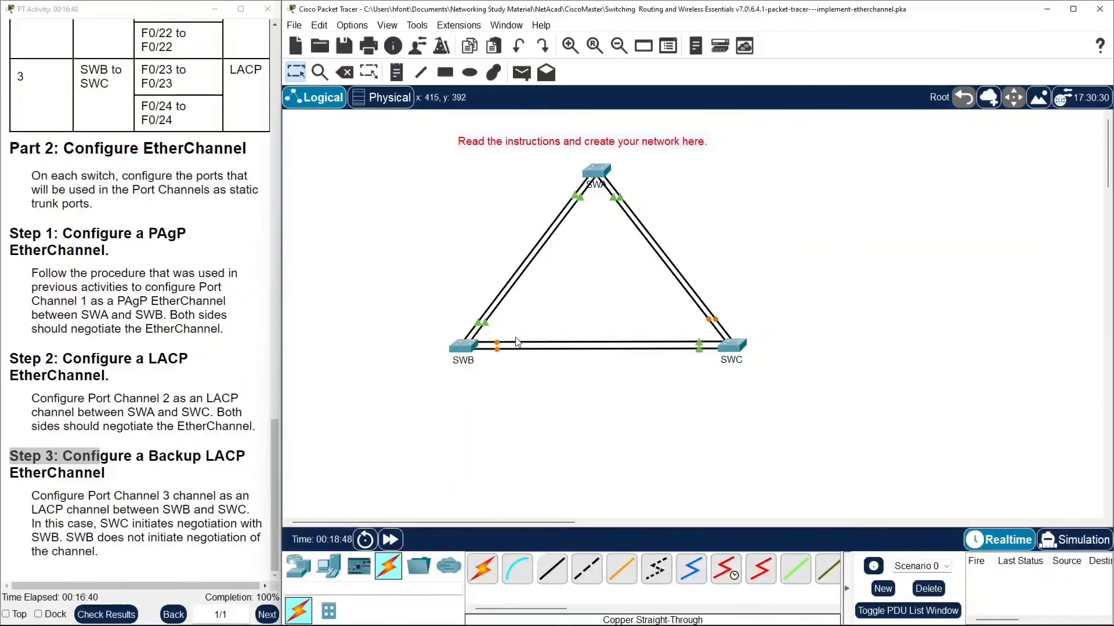
{"action": "left_click", "coordinate": [474, 347]}
{"action": "scroll", "coordinate": [484, 286], "scroll_direction": "up", "scroll_amount": 3}
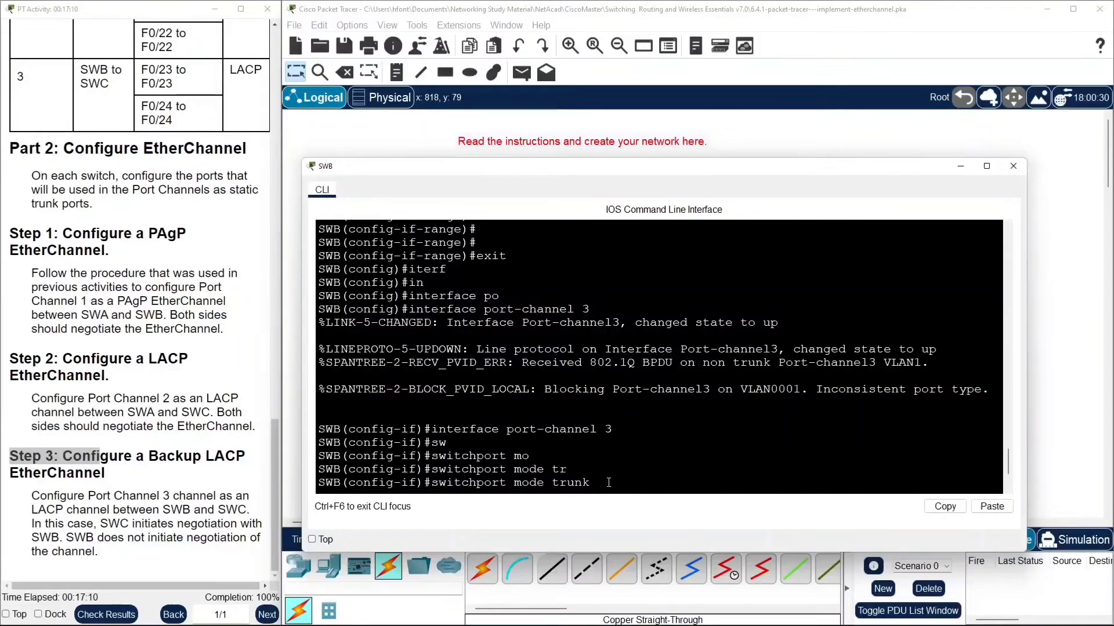
{"action": "key", "text": "Return"}
{"action": "key", "text": "Return"}
{"action": "key", "text": "Return"}
{"action": "key", "text": "Return"}
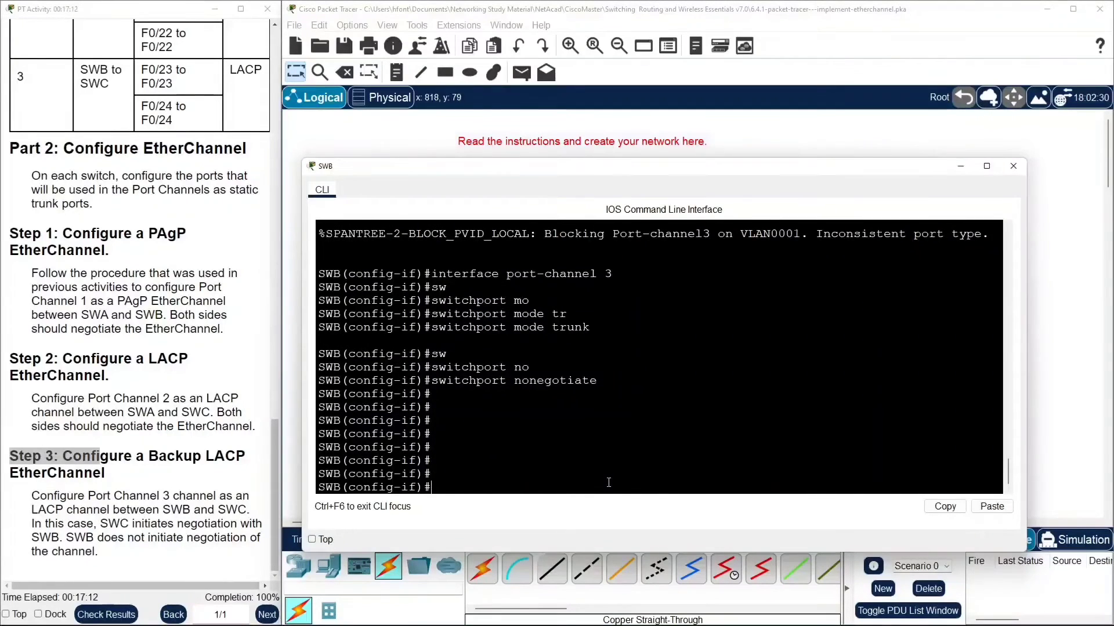
{"action": "key", "text": "Tab"}
{"action": "key", "text": "Return"}
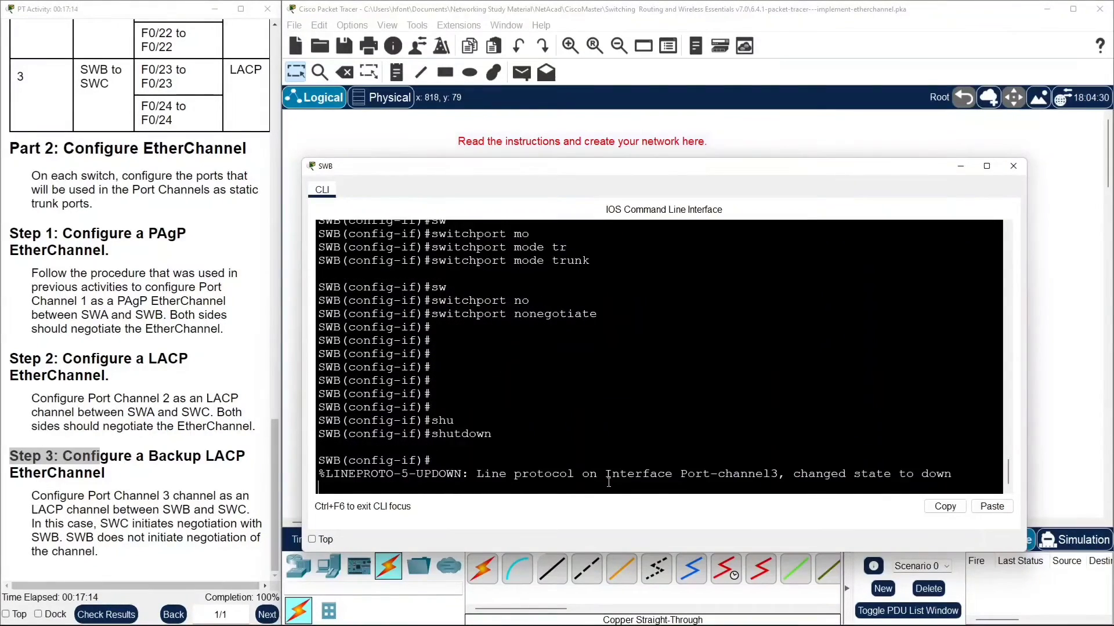
{"action": "key", "text": "Return"}
{"action": "key", "text": "Return"}
{"action": "key", "text": "Return"}
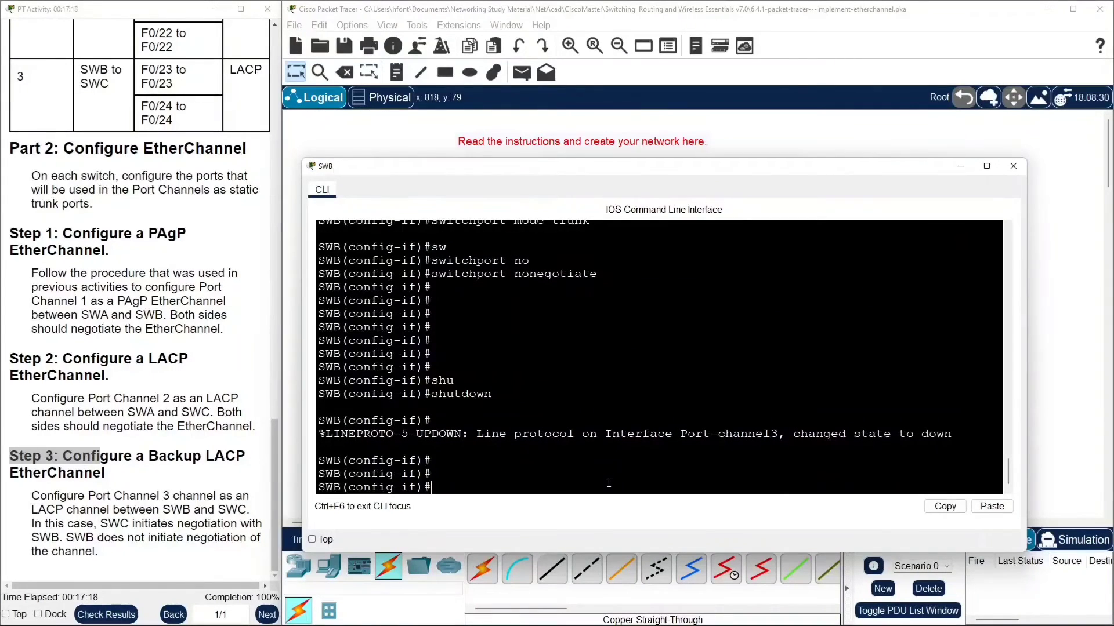
{"action": "type", "text": "no sh"}
{"action": "key", "text": "Tab"}
{"action": "key", "text": "Return"}
{"action": "key", "text": "Return"}
{"action": "key", "text": "Return"}
{"action": "key", "text": "Return"}
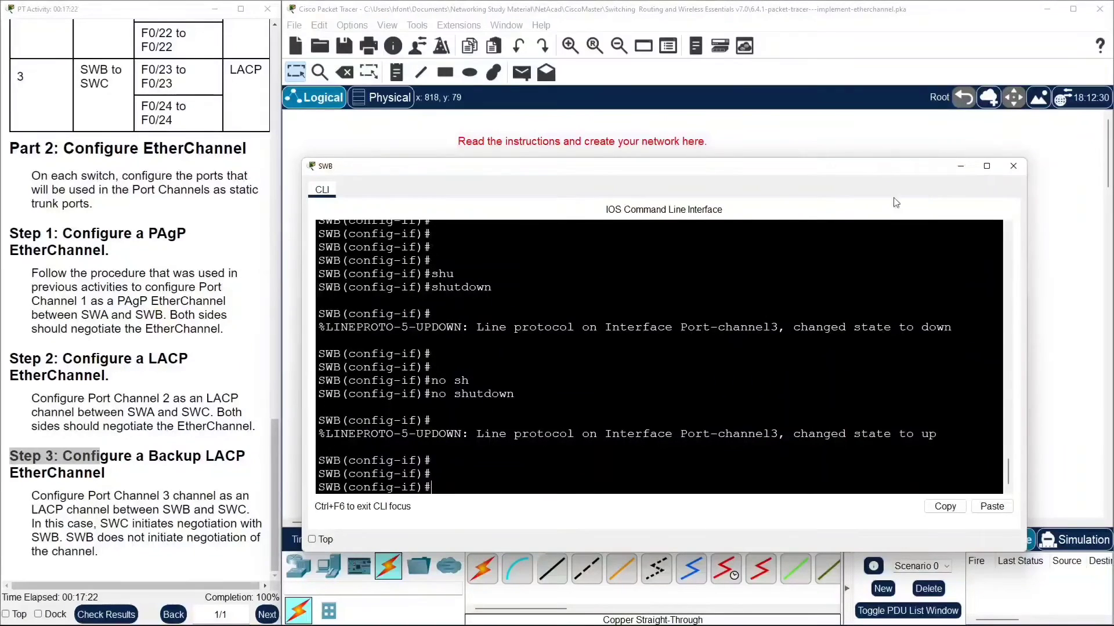
Open SWC's command line and re-enter interface port-channel 2 from the command history.
{"action": "left_click", "coordinate": [802, 123]}
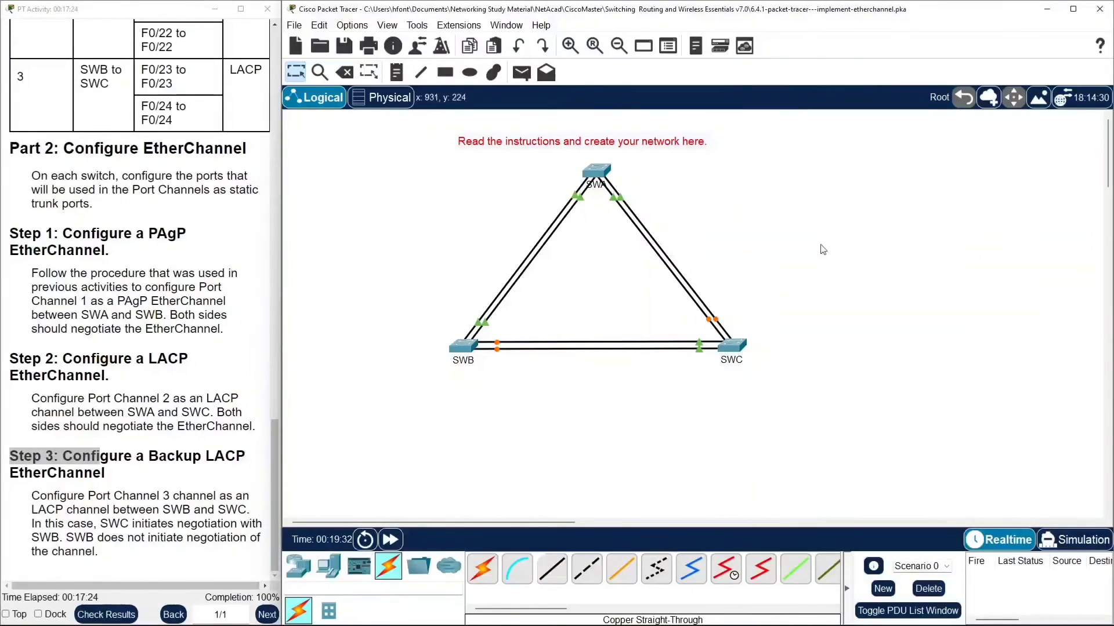
{"action": "left_click", "coordinate": [732, 346]}
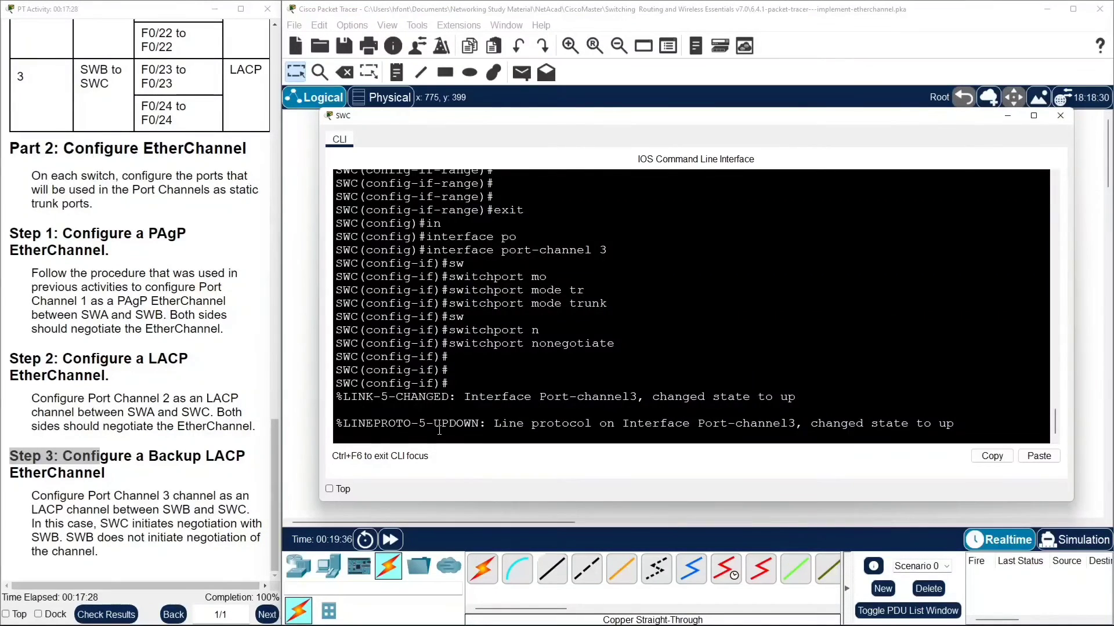
{"action": "key", "text": "Return"}
{"action": "key", "text": "Return"}
{"action": "key", "text": "Return"}
{"action": "key", "text": "Return"}
{"action": "key", "text": "Return"}
{"action": "type", "text": "sh"}
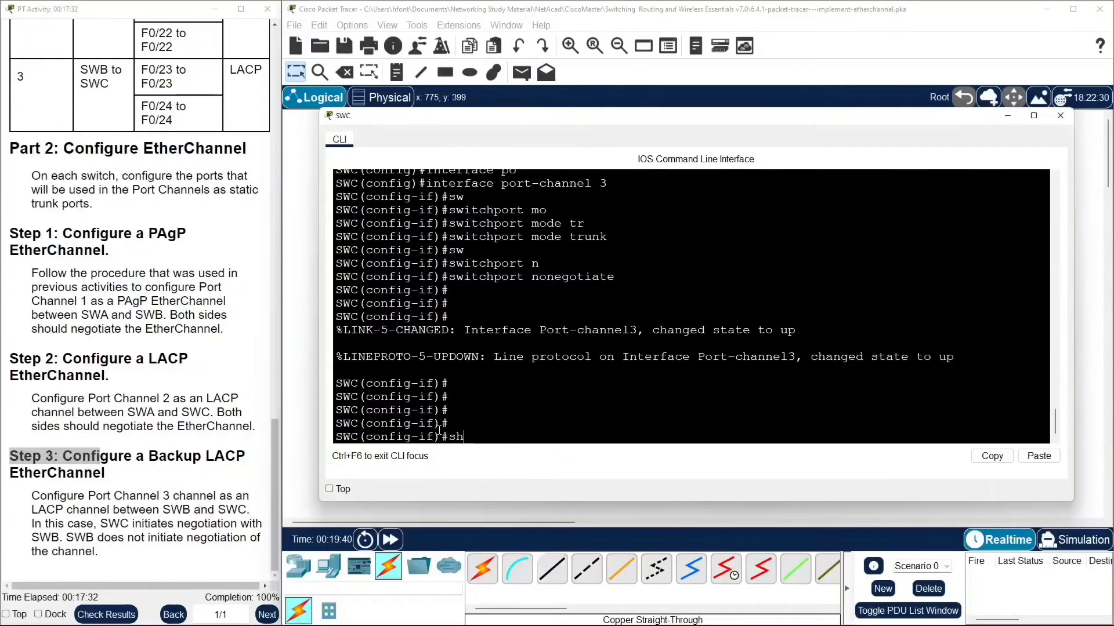
{"action": "key", "text": "Up"}
{"action": "key", "text": "Up"}
{"action": "key", "text": "Up"}
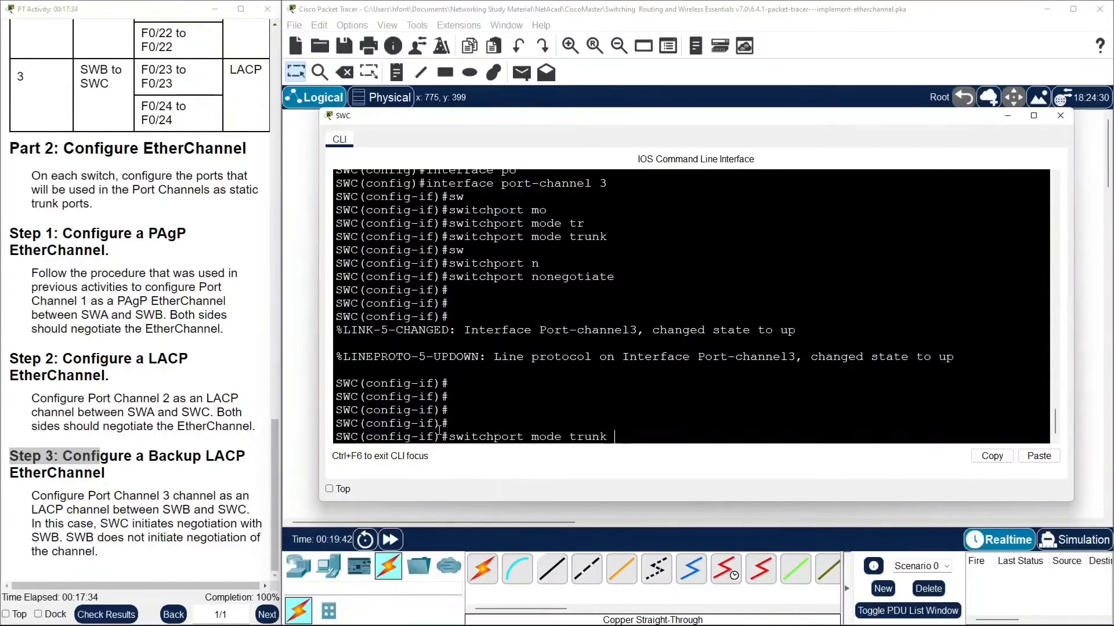
{"action": "key", "text": "Up"}
{"action": "key", "text": "Up"}
{"action": "key", "text": "Up"}
{"action": "key", "text": "Up"}
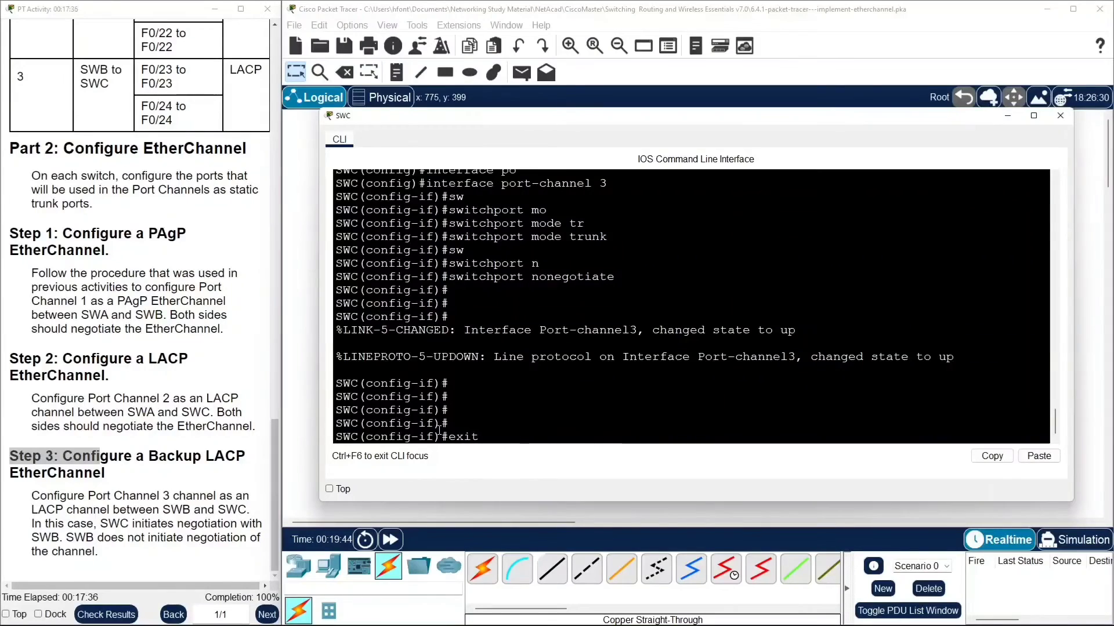
{"action": "key", "text": "Up"}
{"action": "key", "text": "Up"}
{"action": "key", "text": "Up"}
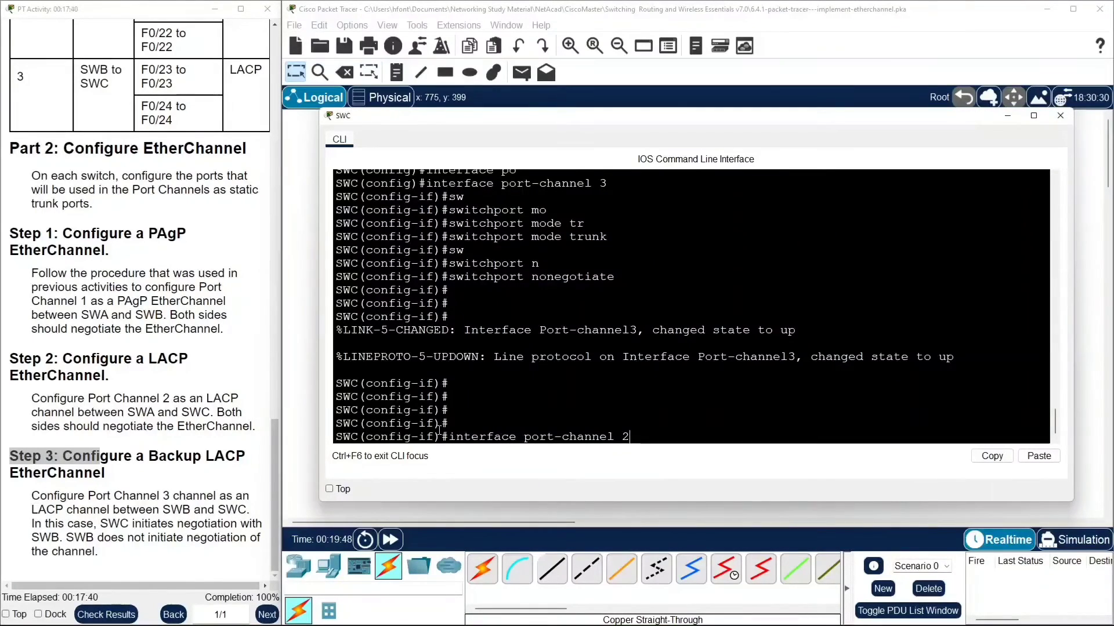
{"action": "key", "text": "Return"}
Reset SWC's port-channel 2 by issuing shutdown and then no shutdown.
{"action": "type", "text": "shu"}
{"action": "key", "text": "Tab"}
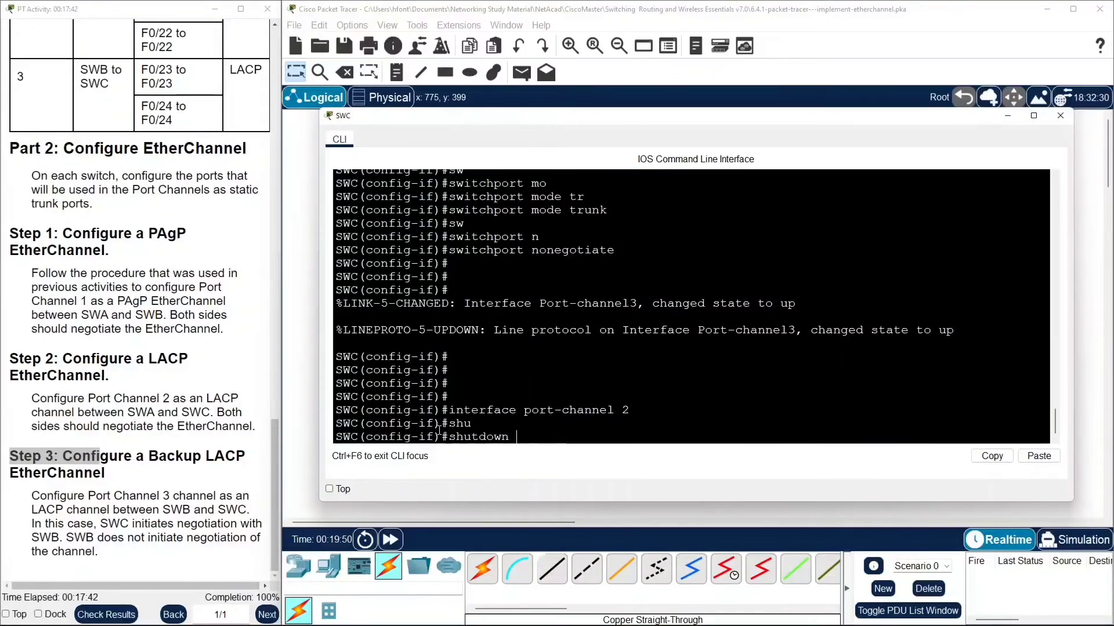
{"action": "key", "text": "Return"}
{"action": "key", "text": "Return"}
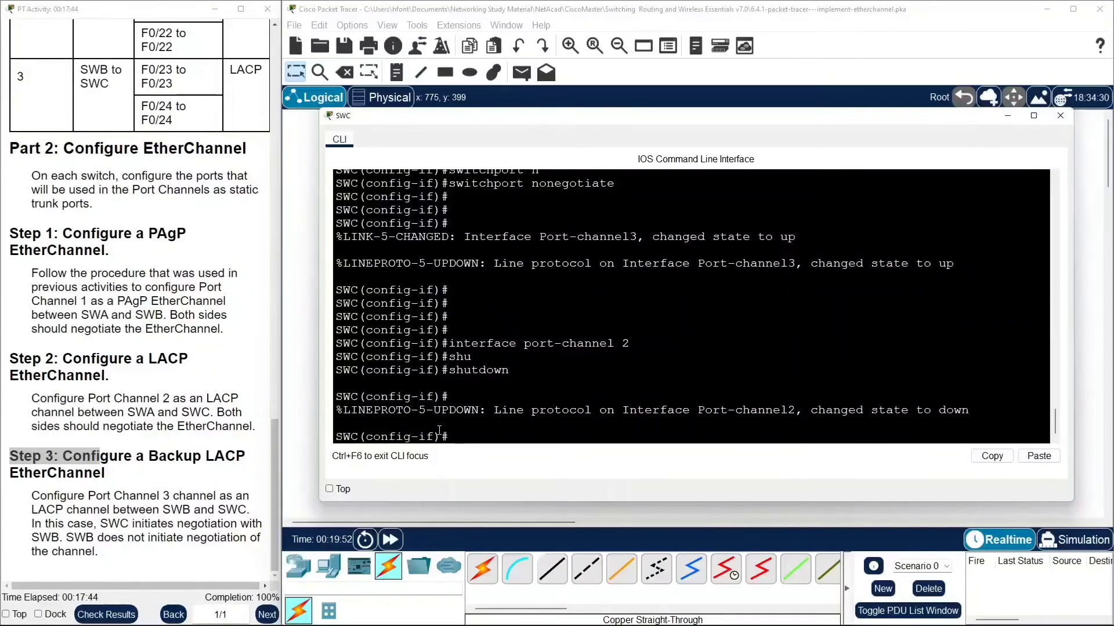
{"action": "key", "text": "Up"}
{"action": "key", "text": "ctrl+a"}
{"action": "type", "text": "no"}
{"action": "key", "text": "Return"}
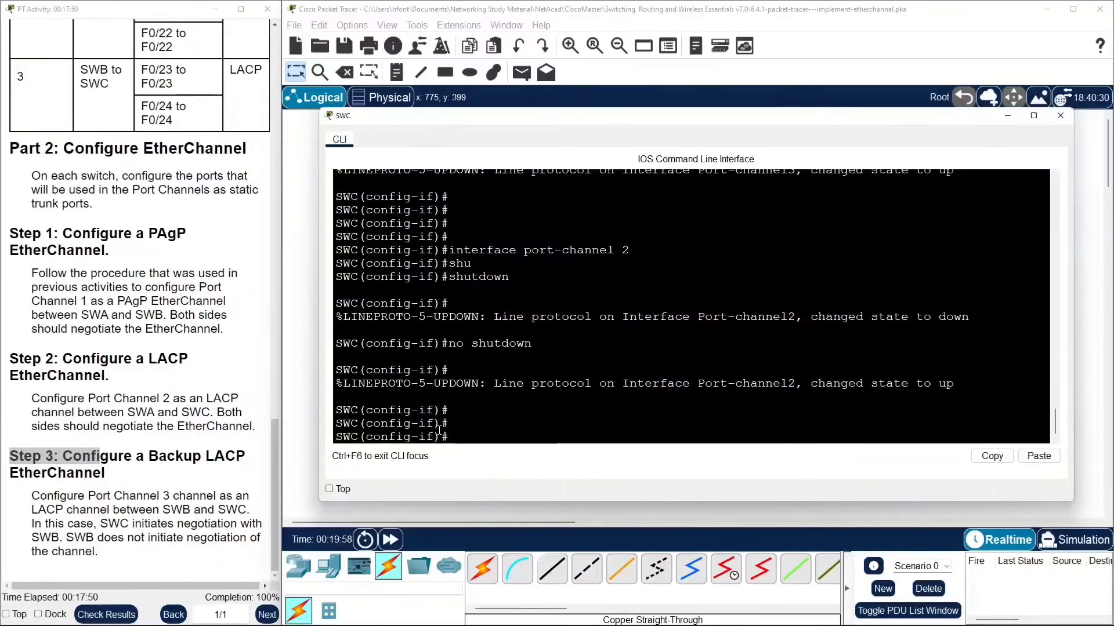
Return to the topology and fast-forward the simulation time so the links converge.
{"action": "left_click", "coordinate": [310, 273]}
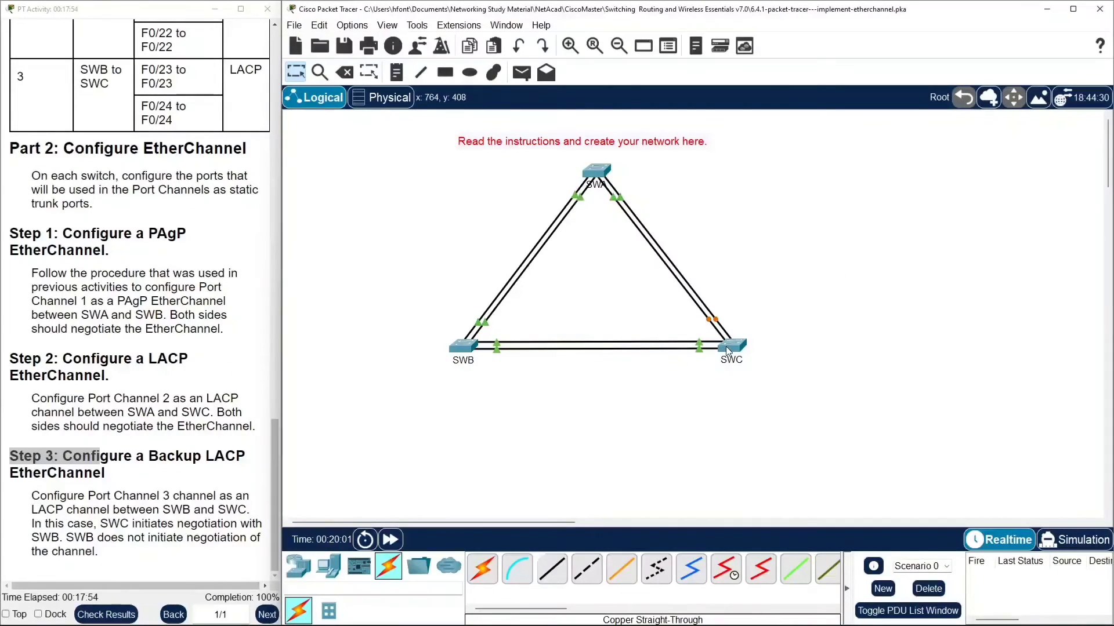
{"action": "mouse_move", "coordinate": [725, 346]}
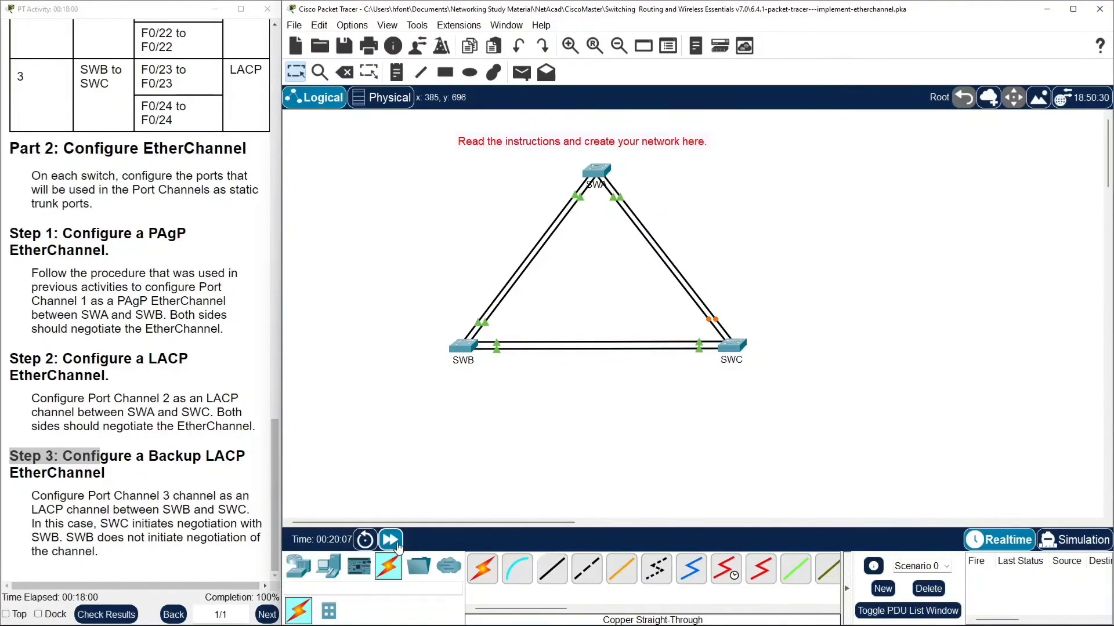
{"action": "left_click", "coordinate": [390, 540]}
{"action": "left_click", "coordinate": [390, 540]}
Reposition SWB and SWC on the canvas to spread the triangle topology apart.
{"action": "left_click_drag", "start_coordinate": [464, 346], "coordinate": [436, 365]}
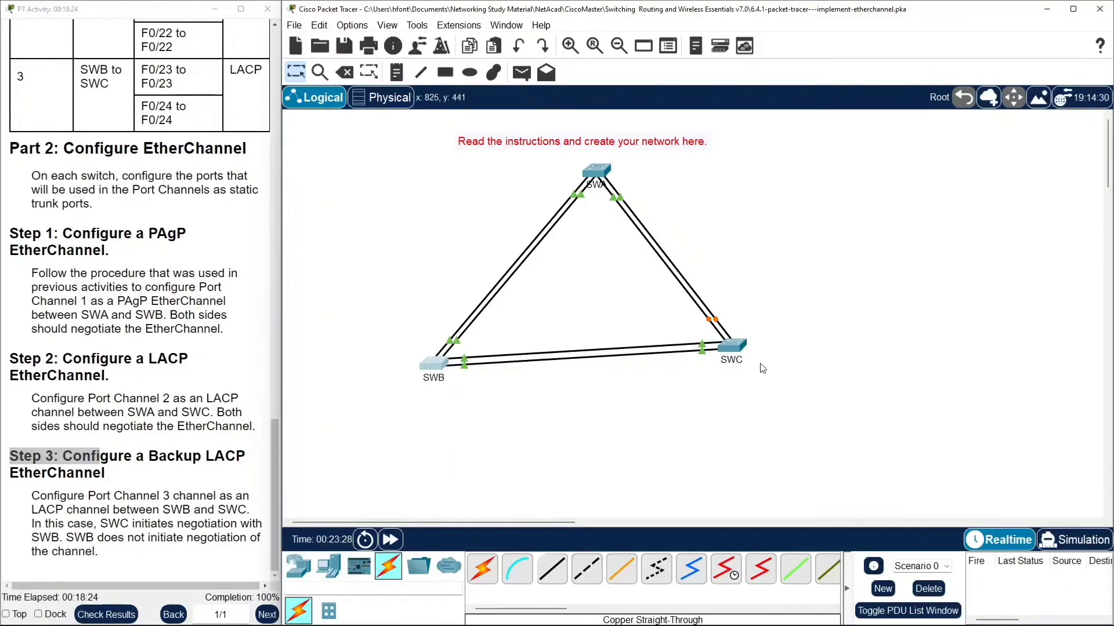
{"action": "left_click_drag", "start_coordinate": [732, 344], "coordinate": [769, 389]}
{"action": "left_click_drag", "start_coordinate": [439, 370], "coordinate": [444, 387]}
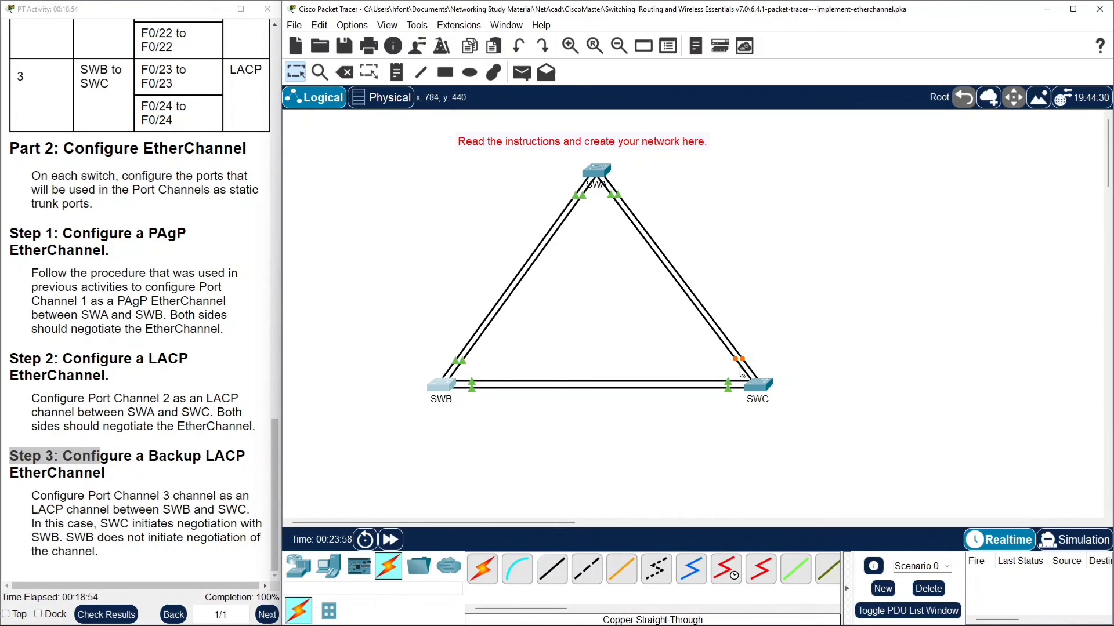
Open SWB's command line and highlight the spanning-tree error messages for port-channel 3 to examine them.
{"action": "left_click", "coordinate": [447, 387]}
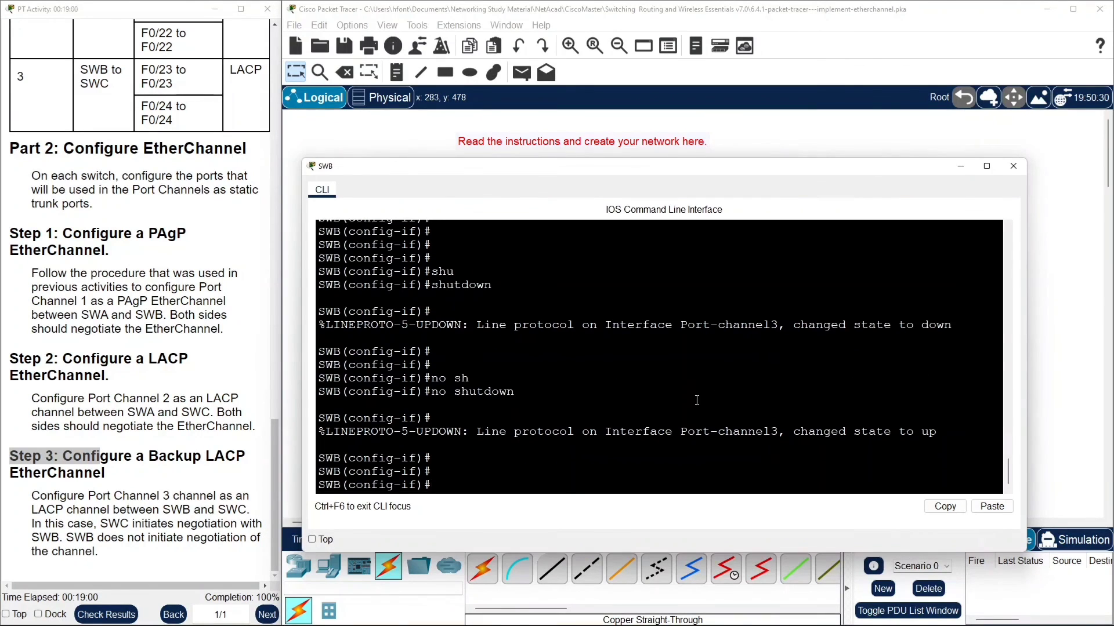
{"action": "scroll", "coordinate": [696, 401], "scroll_direction": "up", "scroll_amount": 5}
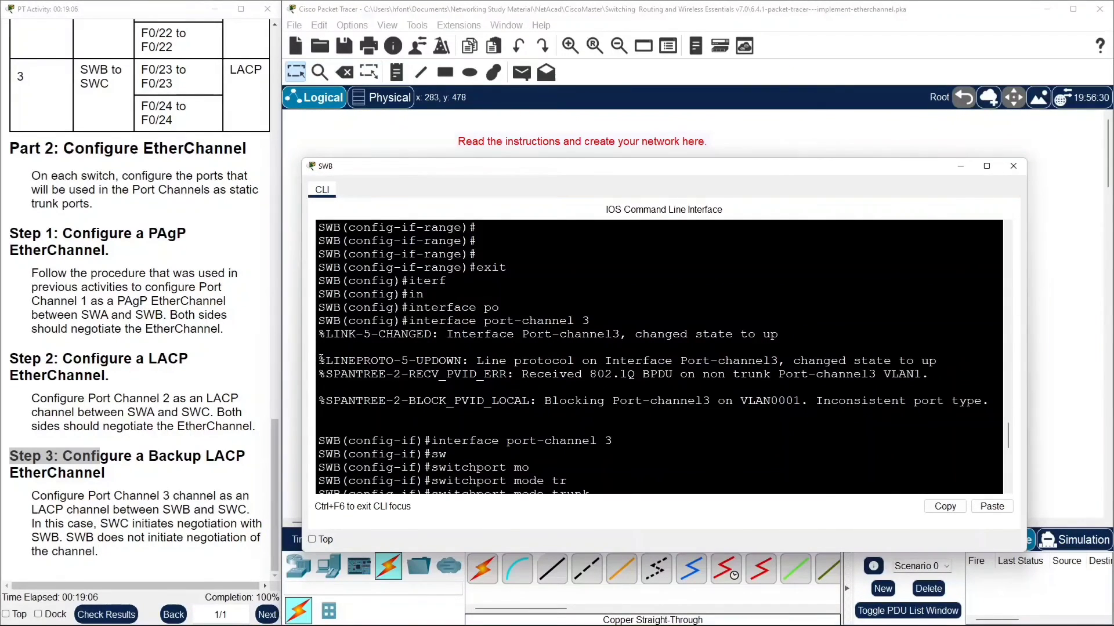
{"action": "left_click_drag", "start_coordinate": [320, 357], "coordinate": [770, 418]}
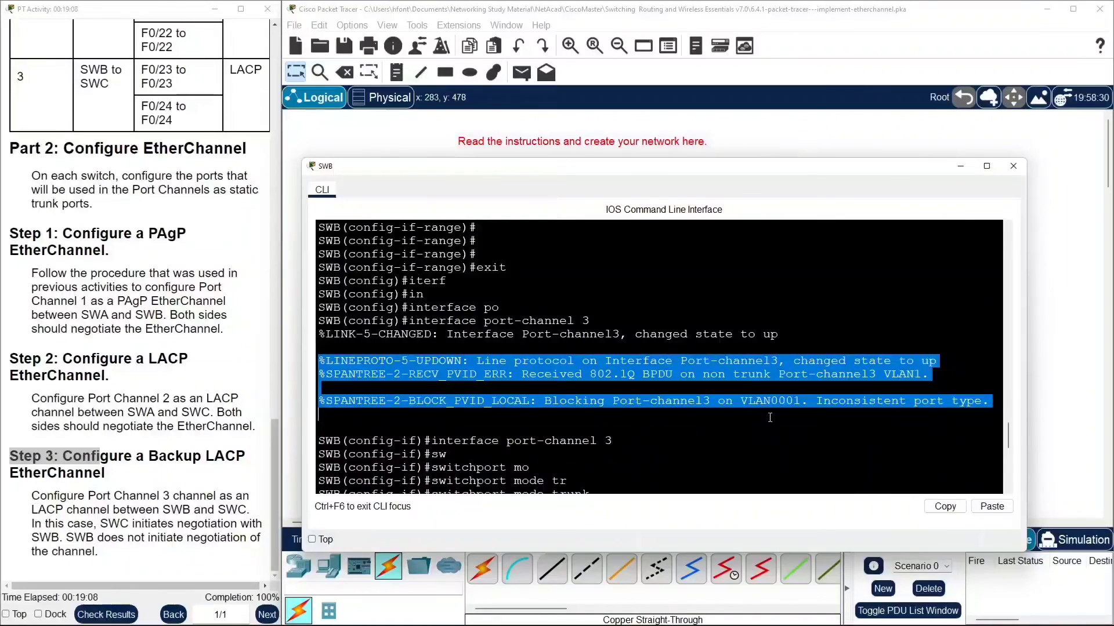
{"action": "left_click_drag", "start_coordinate": [927, 413], "coordinate": [990, 402]}
{"action": "left_click", "coordinate": [1049, 379]}
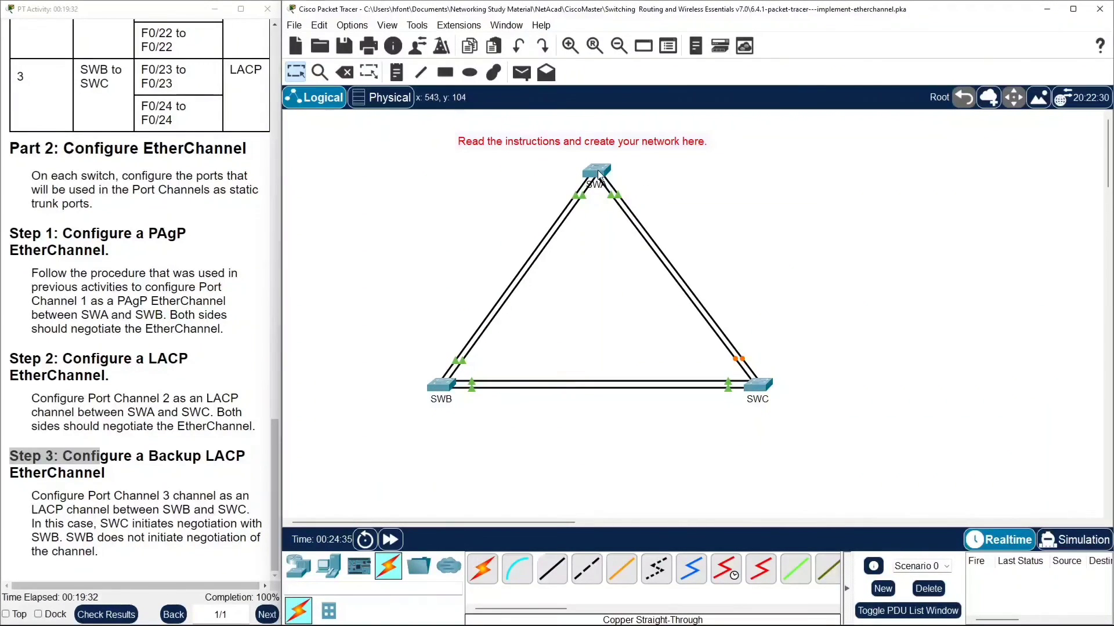
Nudge SWB and SWC into place, then reopen SWB's command line and scroll through its latest output.
{"action": "left_click_drag", "start_coordinate": [445, 378], "coordinate": [435, 378]}
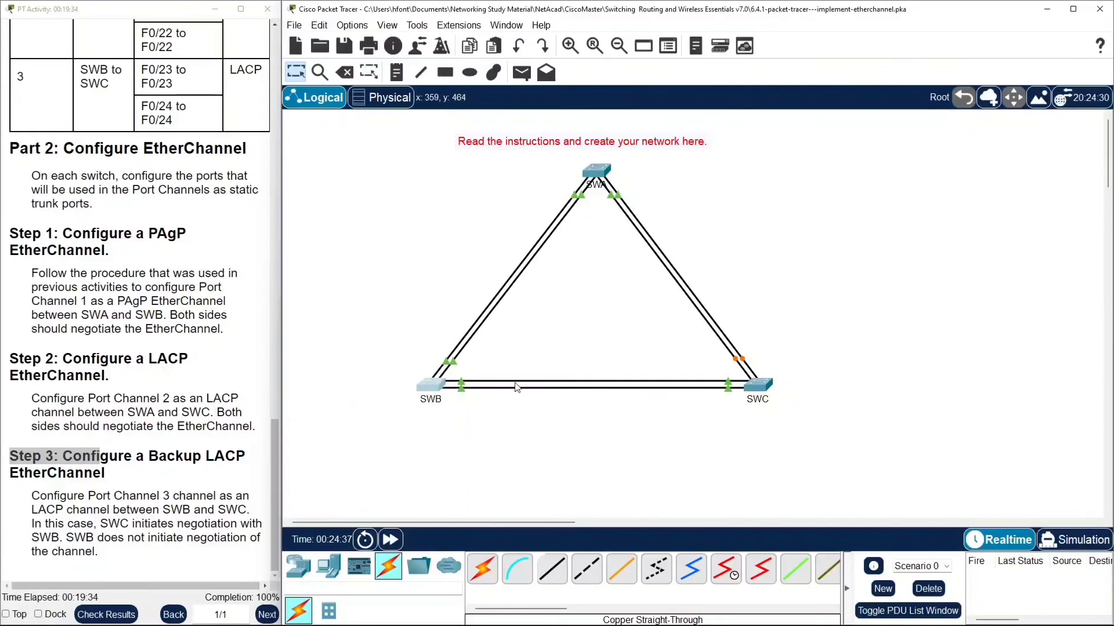
{"action": "left_click_drag", "start_coordinate": [769, 389], "coordinate": [787, 393]}
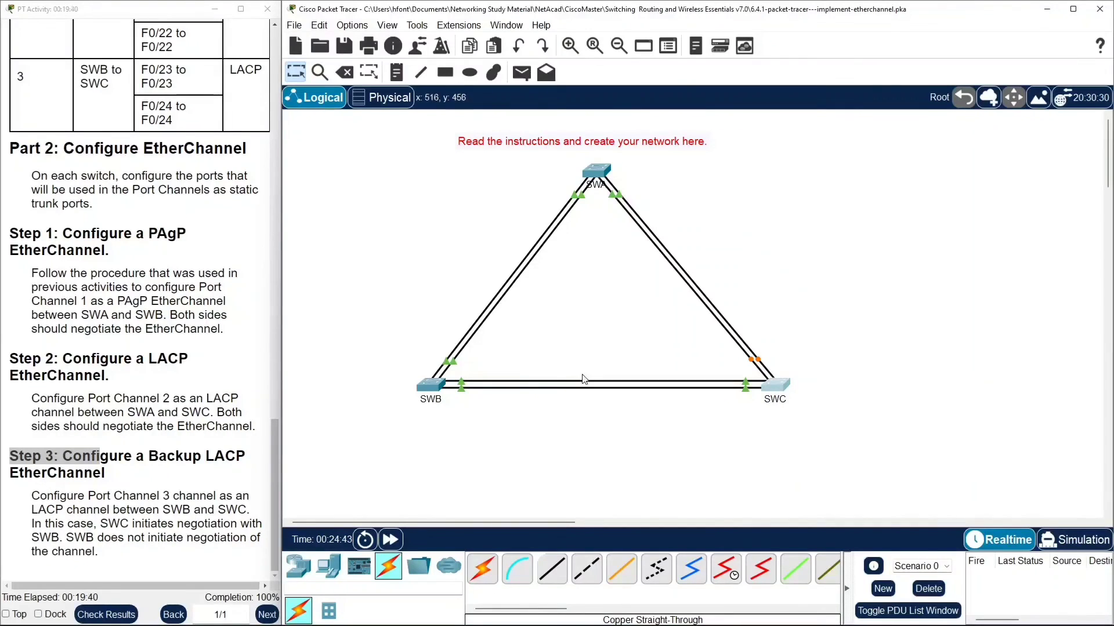
{"action": "left_click", "coordinate": [429, 388]}
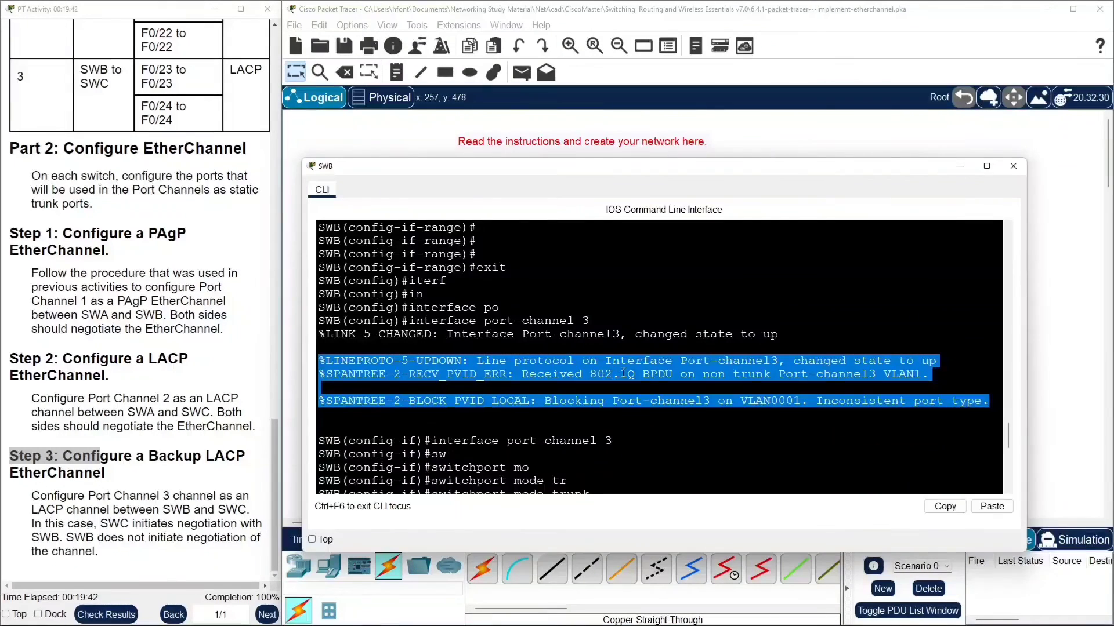
{"action": "left_click", "coordinate": [644, 428]}
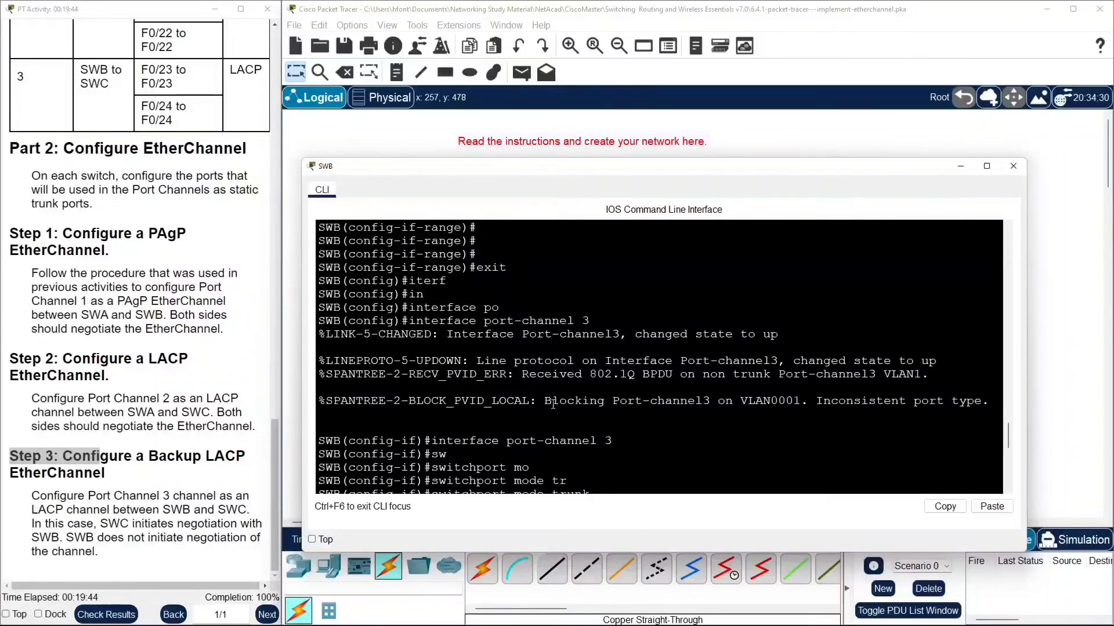
{"action": "left_click_drag", "start_coordinate": [651, 167], "coordinate": [629, 106]}
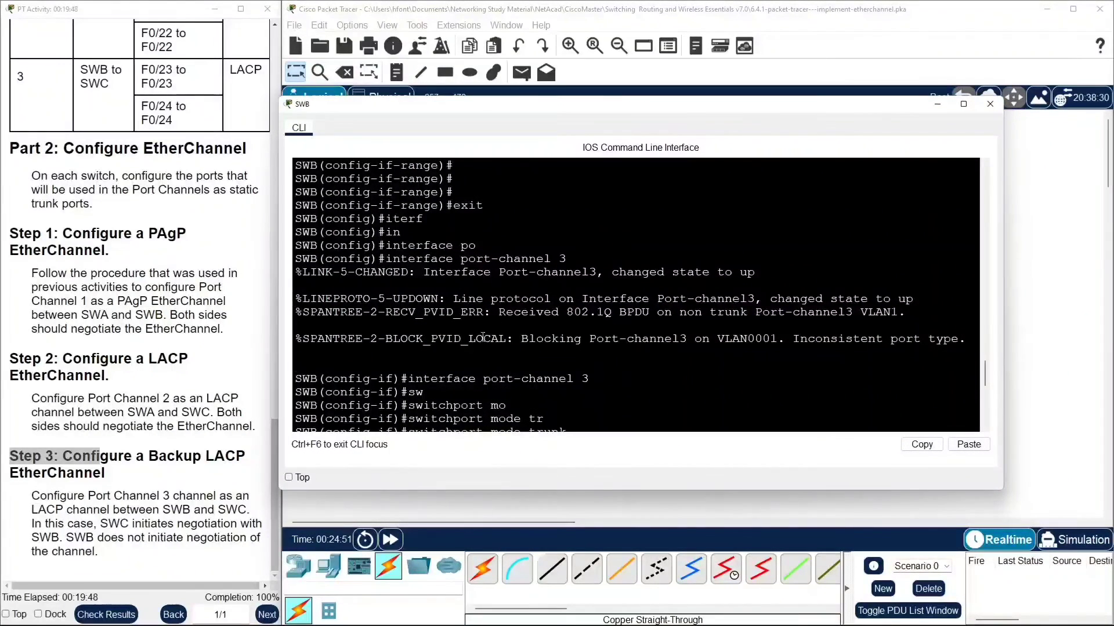
{"action": "scroll", "coordinate": [603, 368], "scroll_direction": "down", "scroll_amount": 4}
{"action": "scroll", "coordinate": [460, 401], "scroll_direction": "down", "scroll_amount": 5}
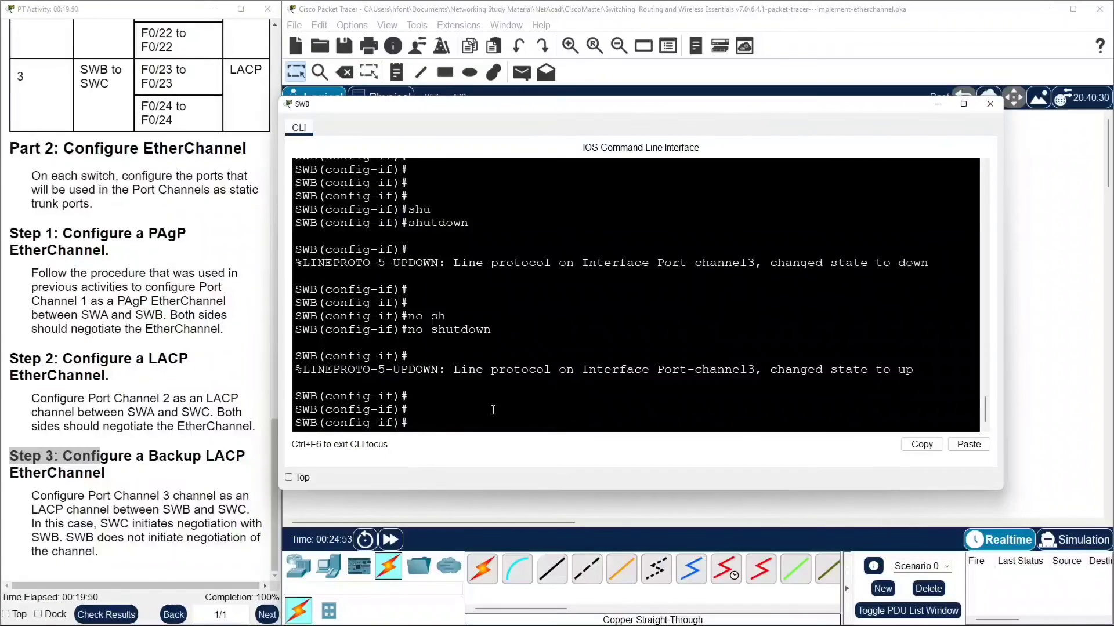